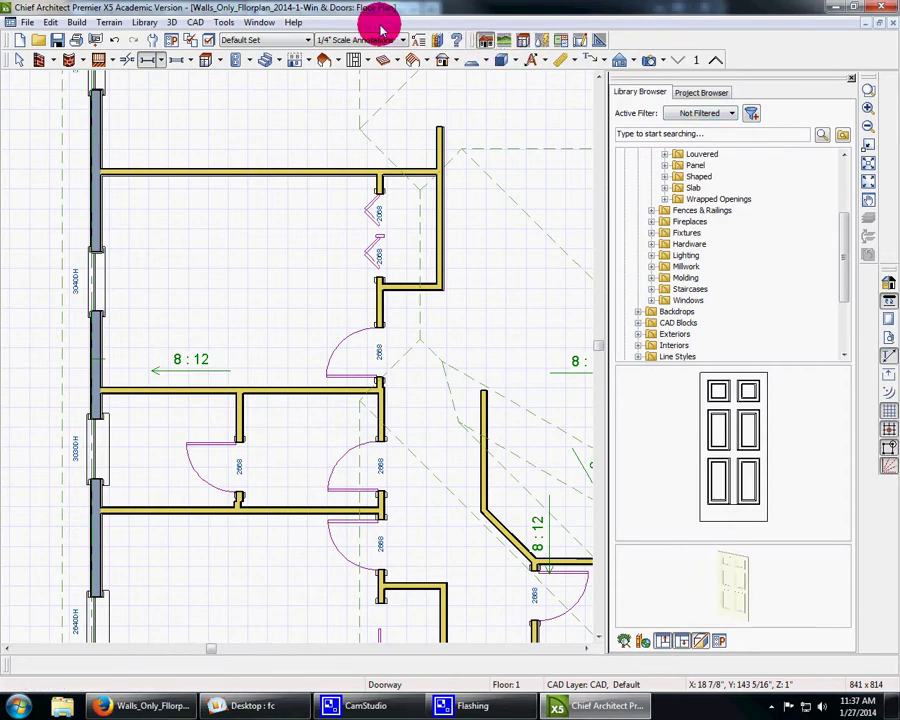
Step: Start placing a base cabinet and choose the SB33 sink base from the Architectural Cabinets library, under Base Cabinets
left_click(223, 62)
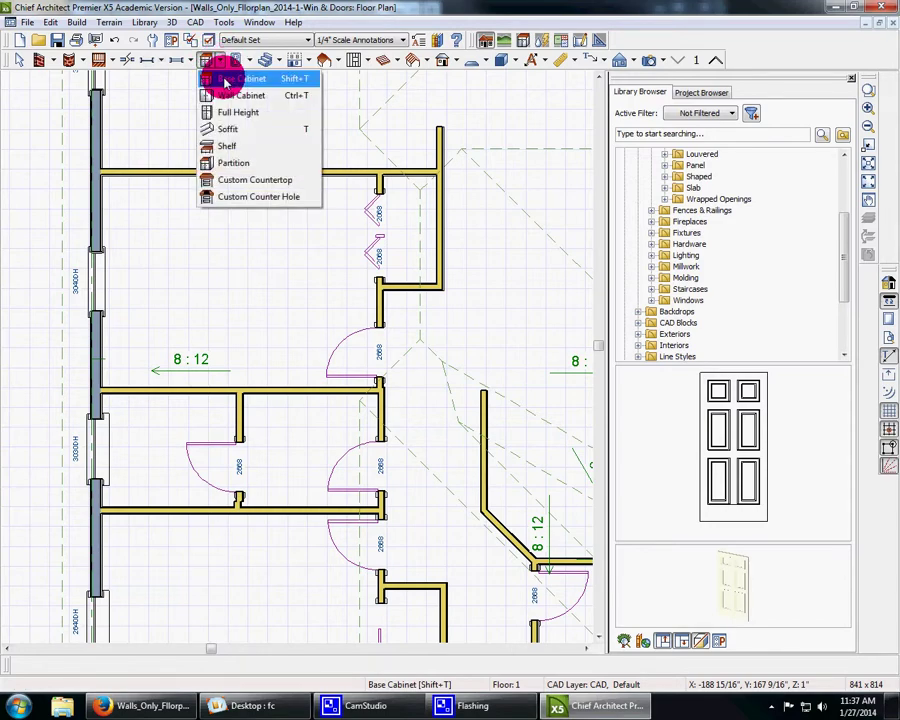
left_click(225, 80)
left_click_drag(846, 254, 845, 189)
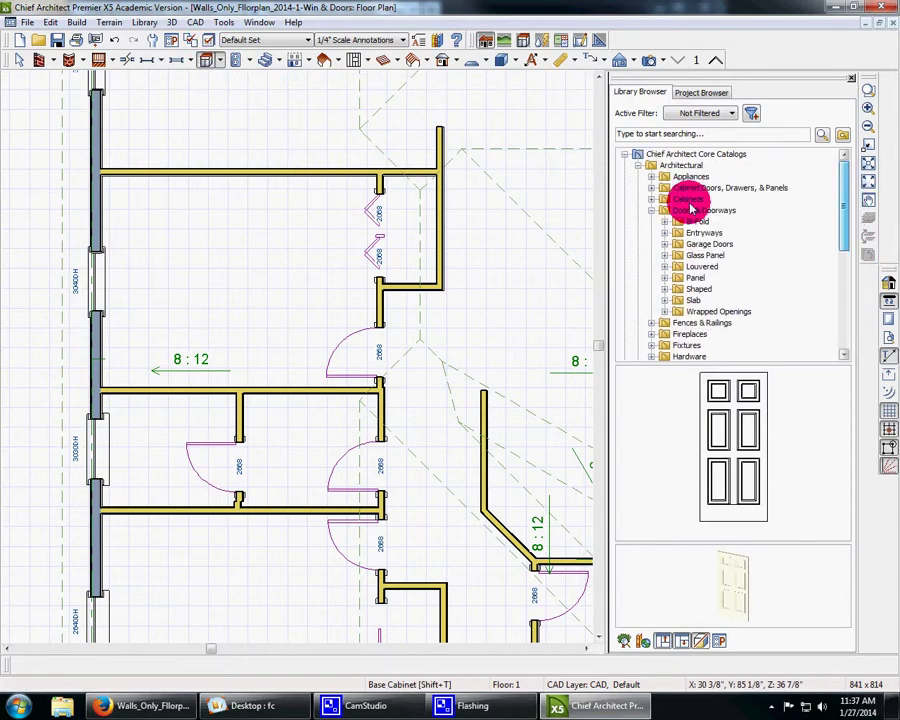
left_click(652, 211)
left_click(652, 188)
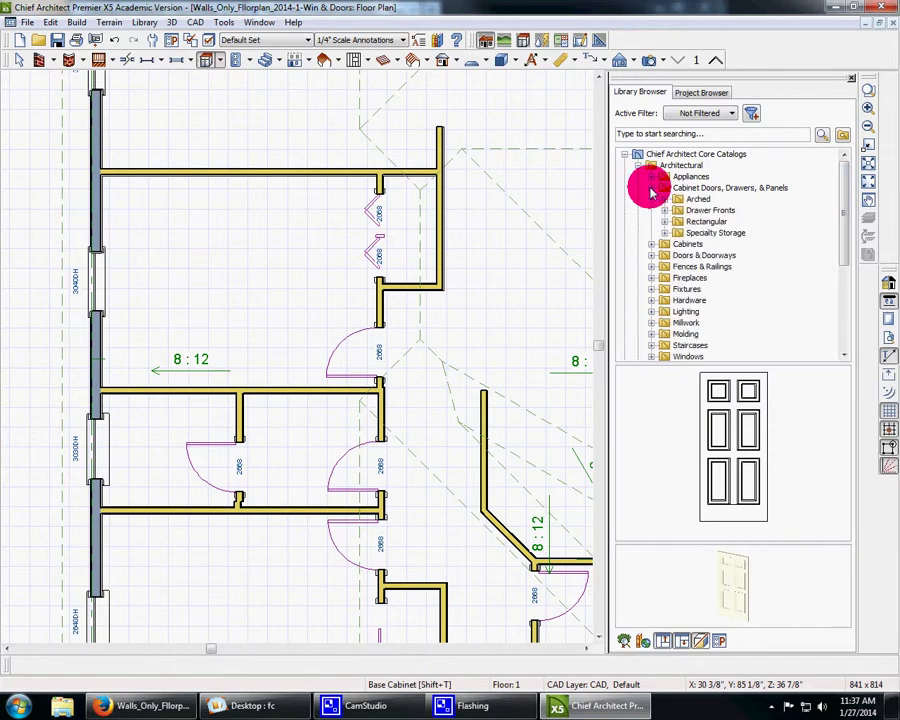
left_click(651, 189)
left_click(651, 199)
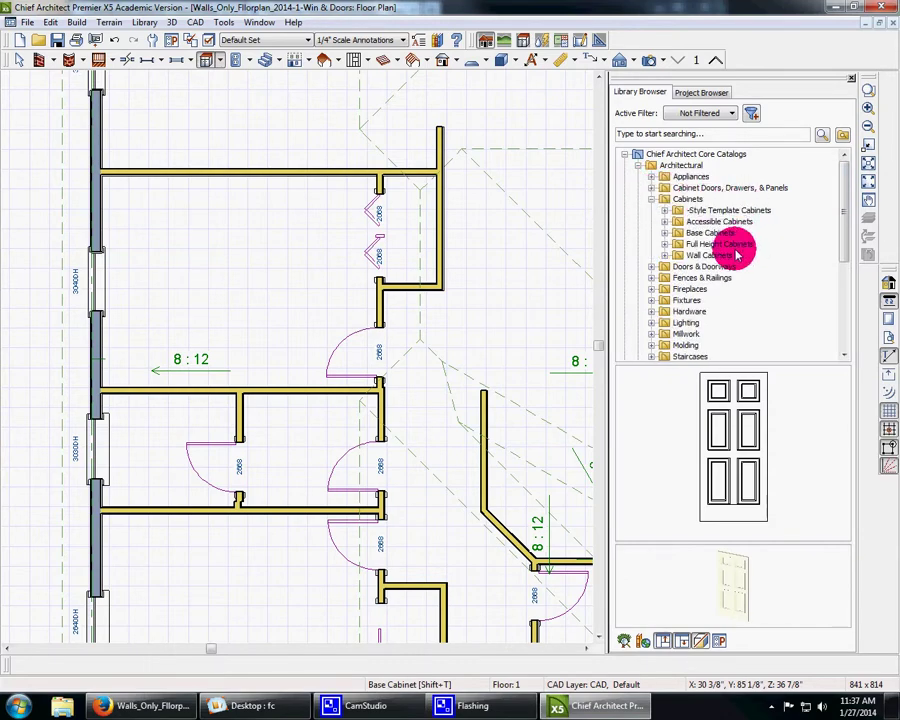
left_click(666, 234)
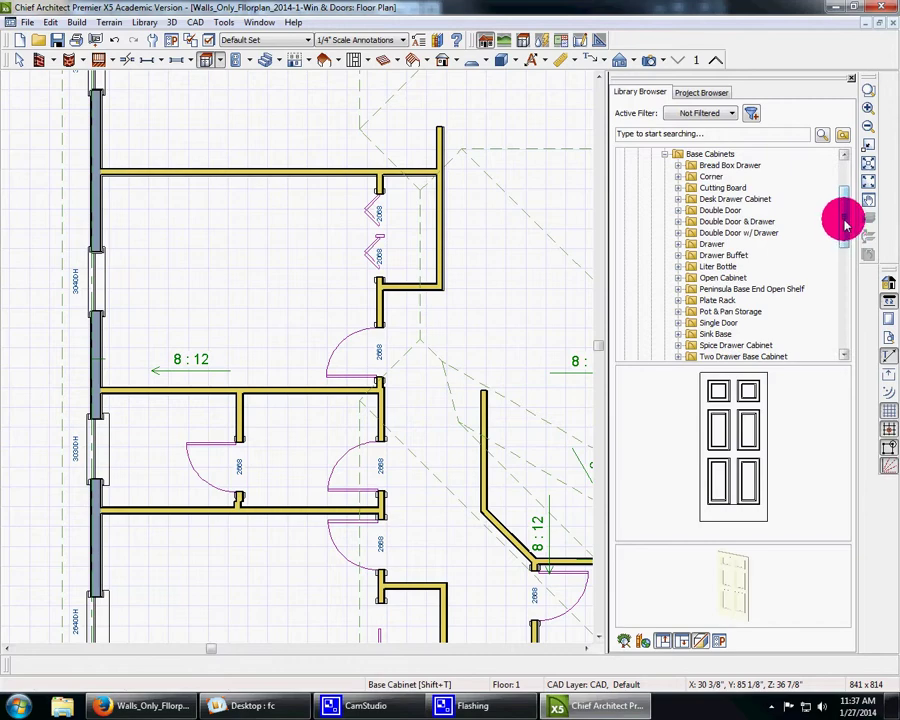
left_click_drag(843, 225, 843, 231)
left_click(712, 312)
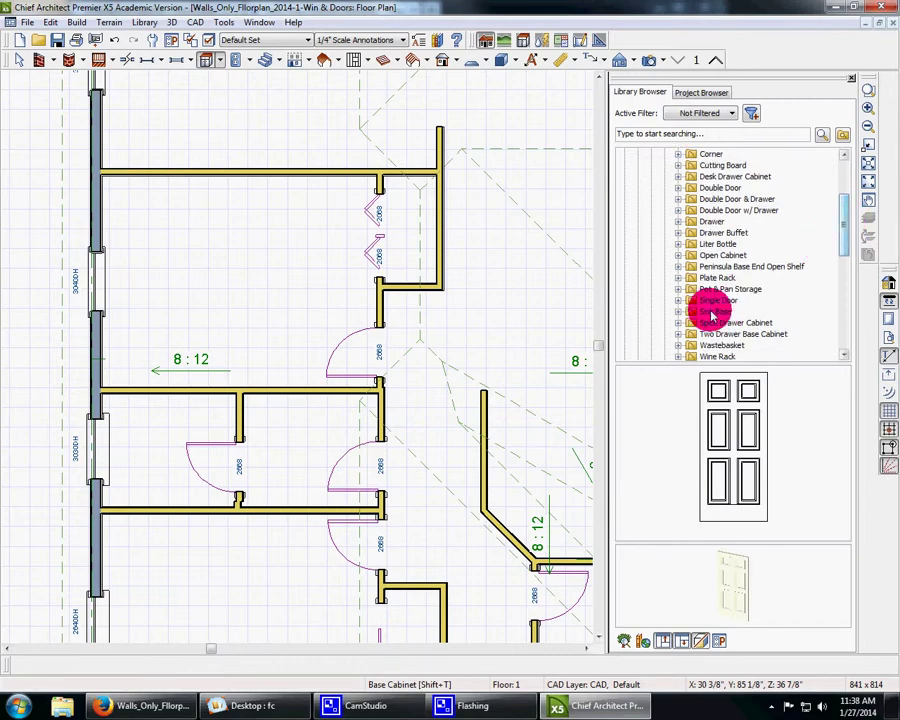
left_click(715, 323)
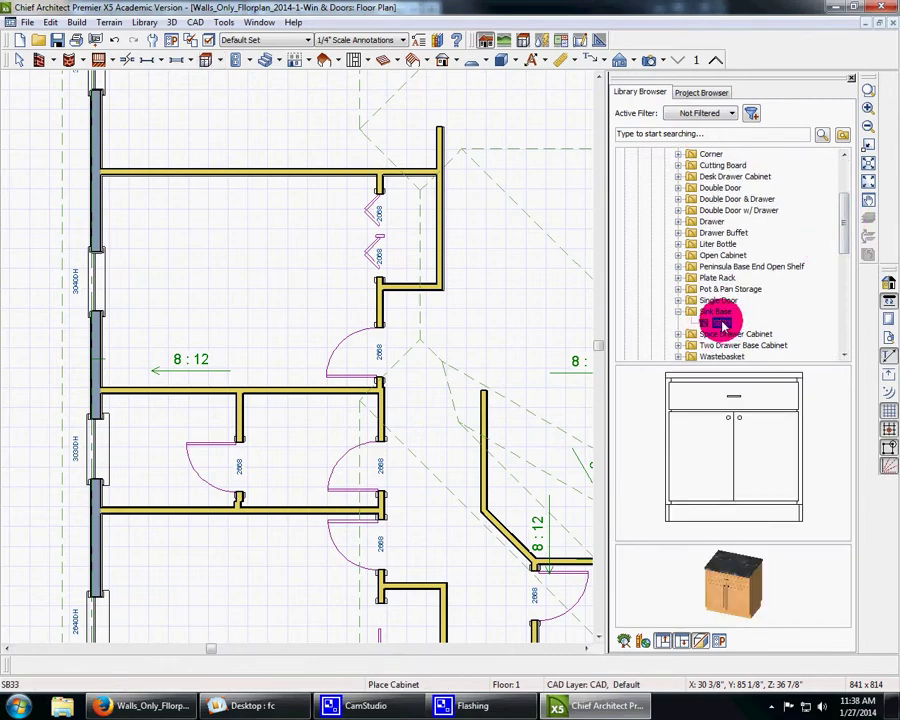
Step: Select the B30 cabinet from the Double Door w/ Drawer library folder
mouse_move(843, 237)
left_mouse_down()
mouse_move(845, 255)
mouse_move(852, 225)
left_mouse_up()
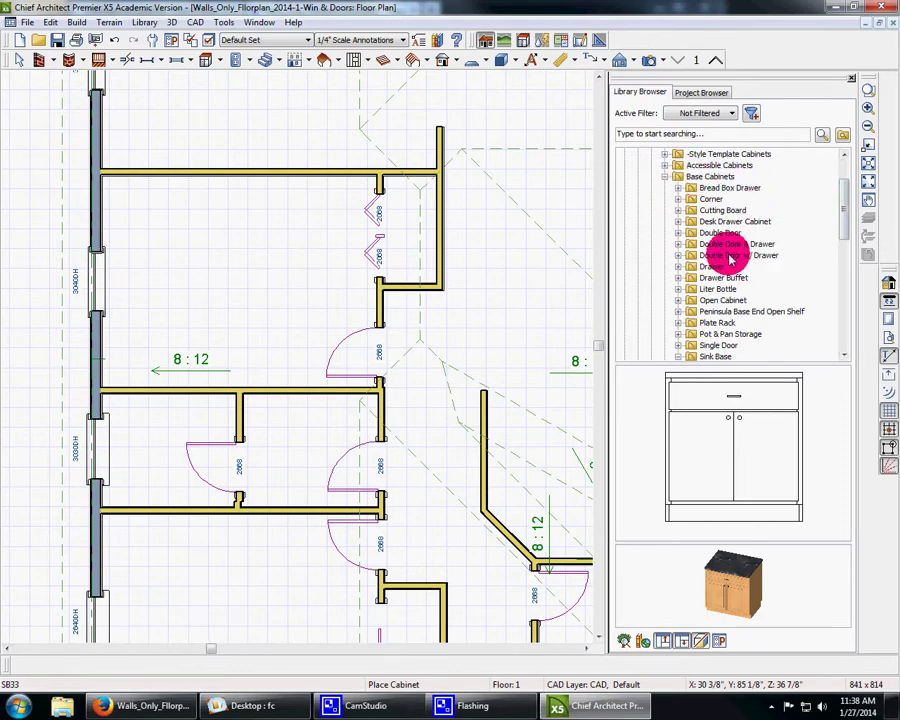
left_click(679, 256)
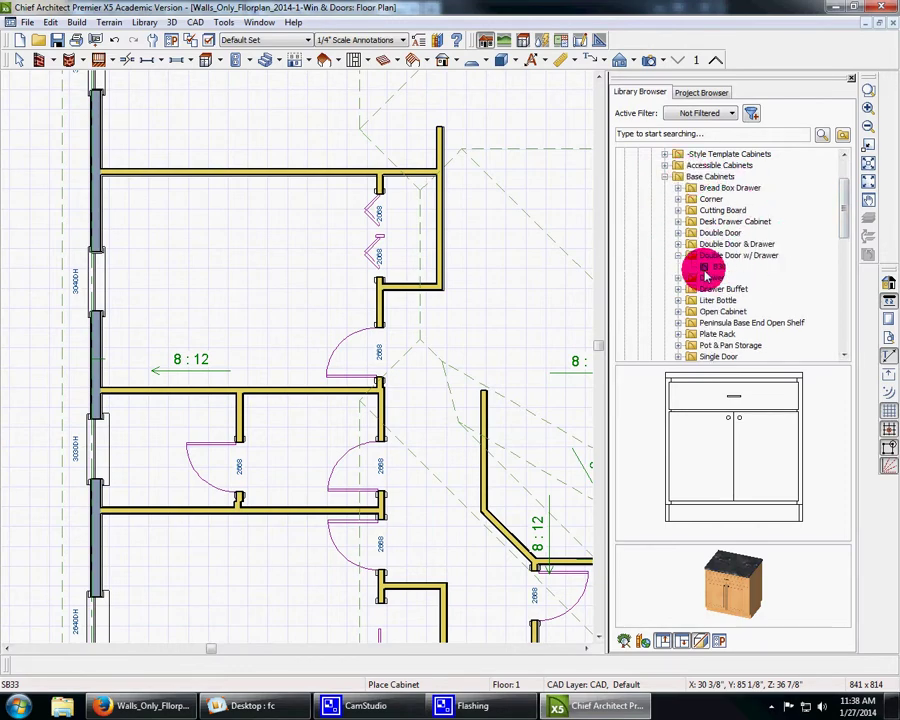
left_click(705, 267)
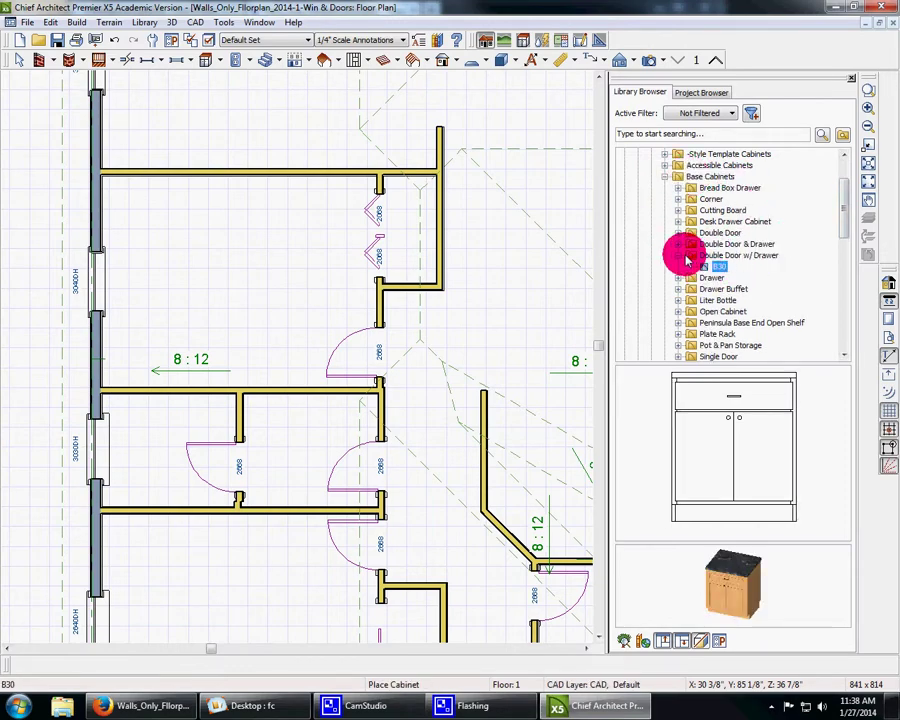
Step: Choose the SB33 sink base again and place it in the upper-right corner of the small bathroom, above the entry door
left_click_drag(846, 229, 843, 249)
left_click(720, 298)
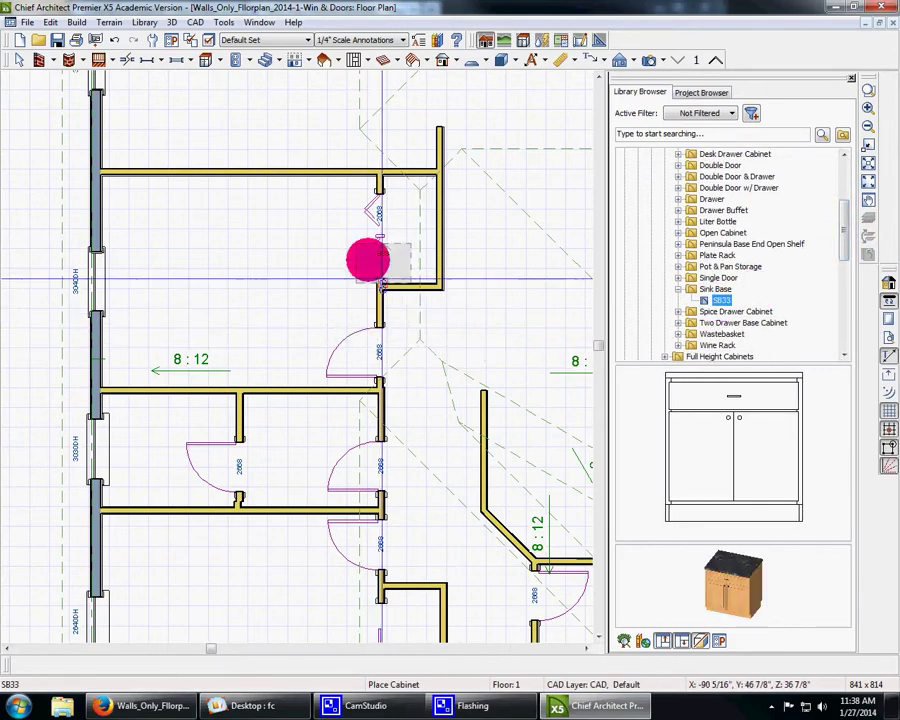
left_click(348, 413)
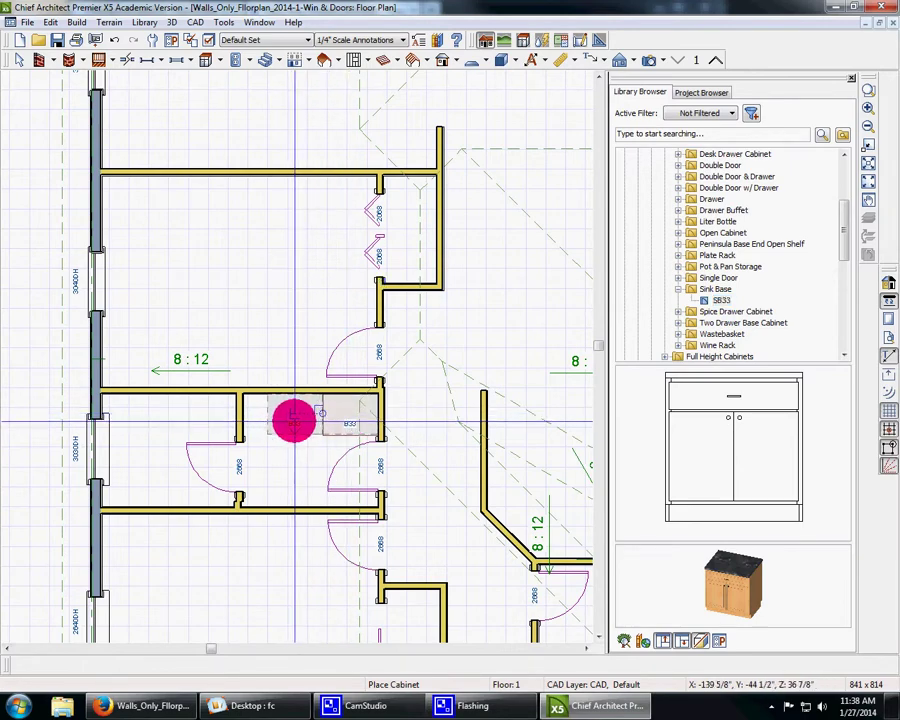
Step: Place a second SB33 cabinet directly beside the first one and delete it again
left_click(293, 420)
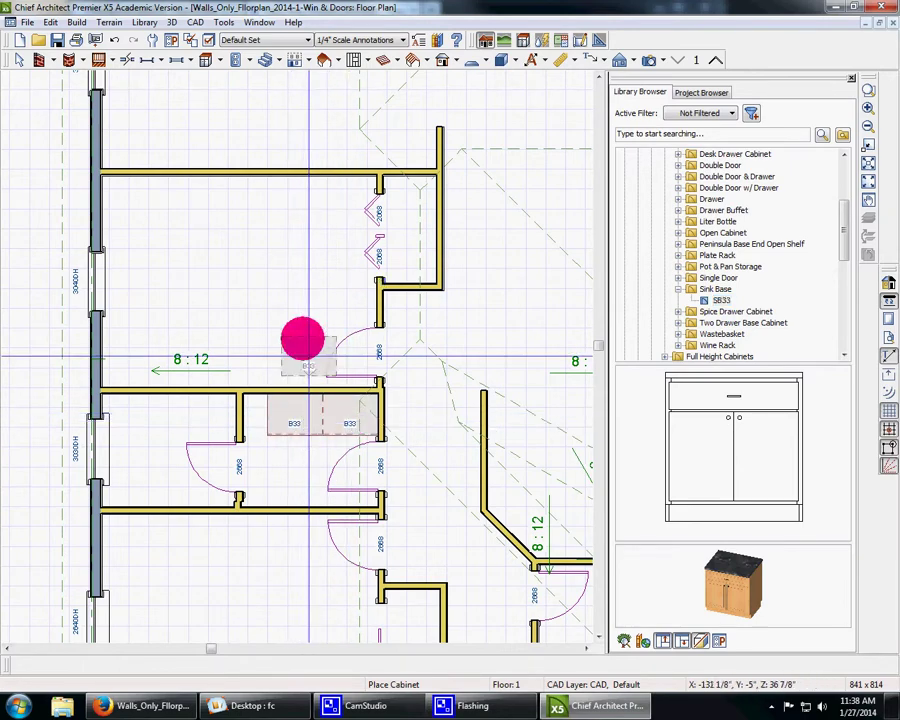
left_click(20, 60)
left_click(292, 421)
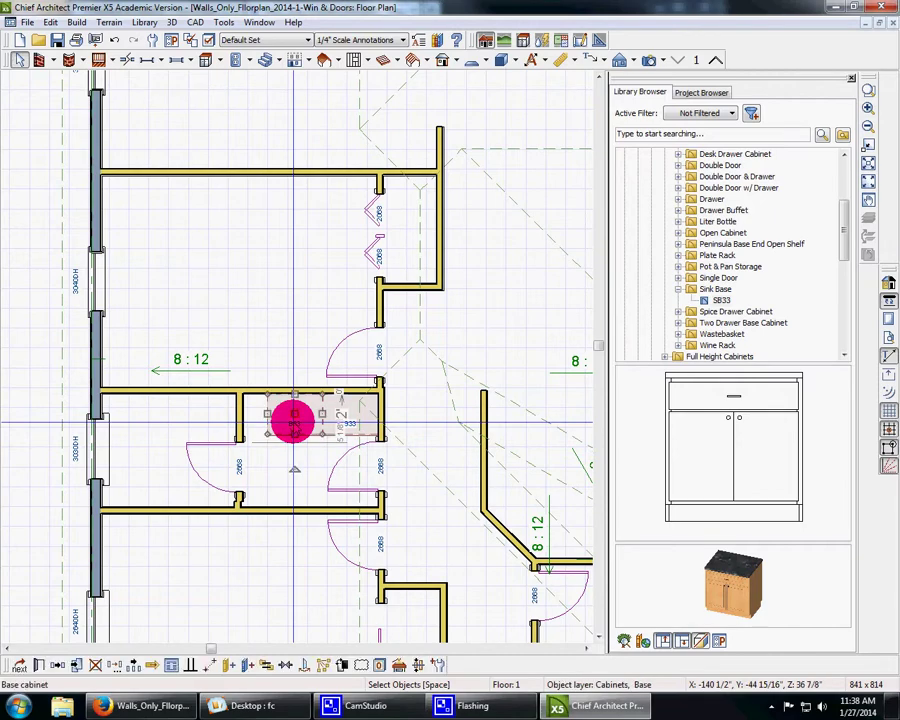
key("Delete")
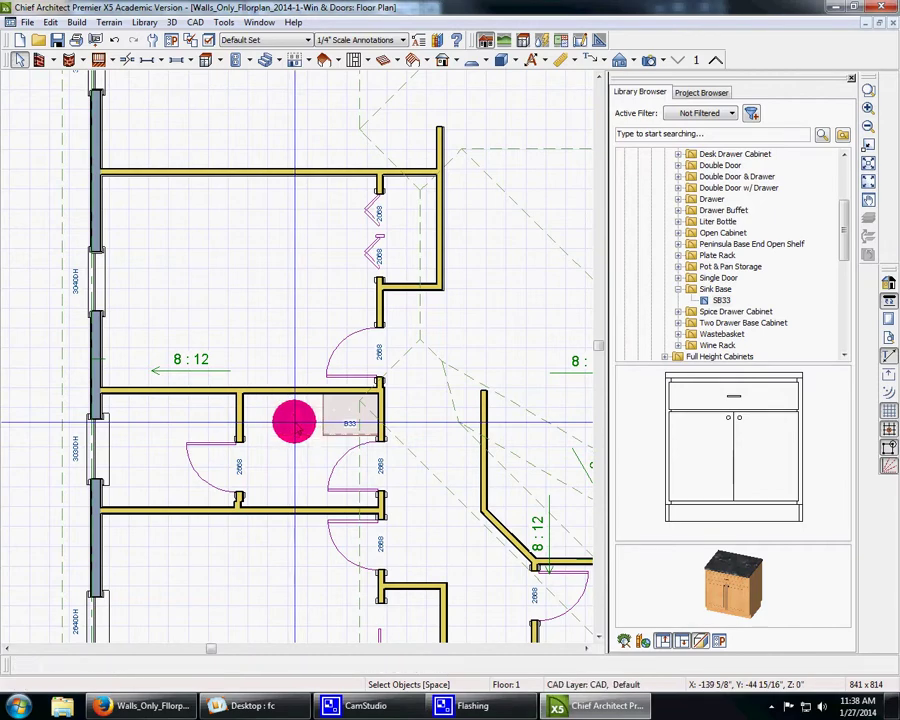
Step: Create a backclipped cross section of the bathroom, looking from its lower wall toward the wall with the sink cabinet
left_click(171, 22)
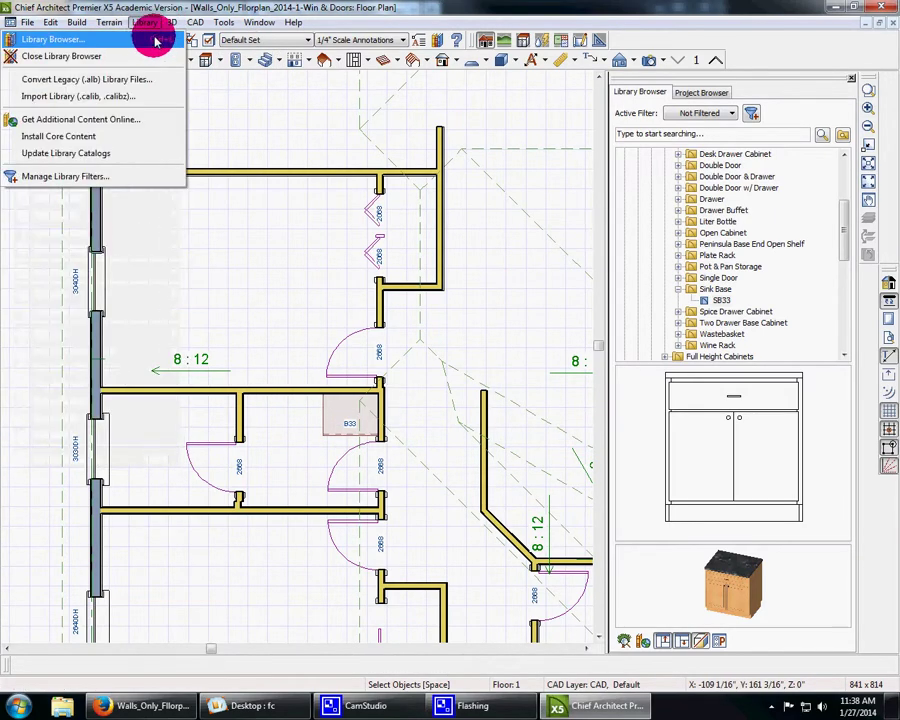
mouse_move(165, 39)
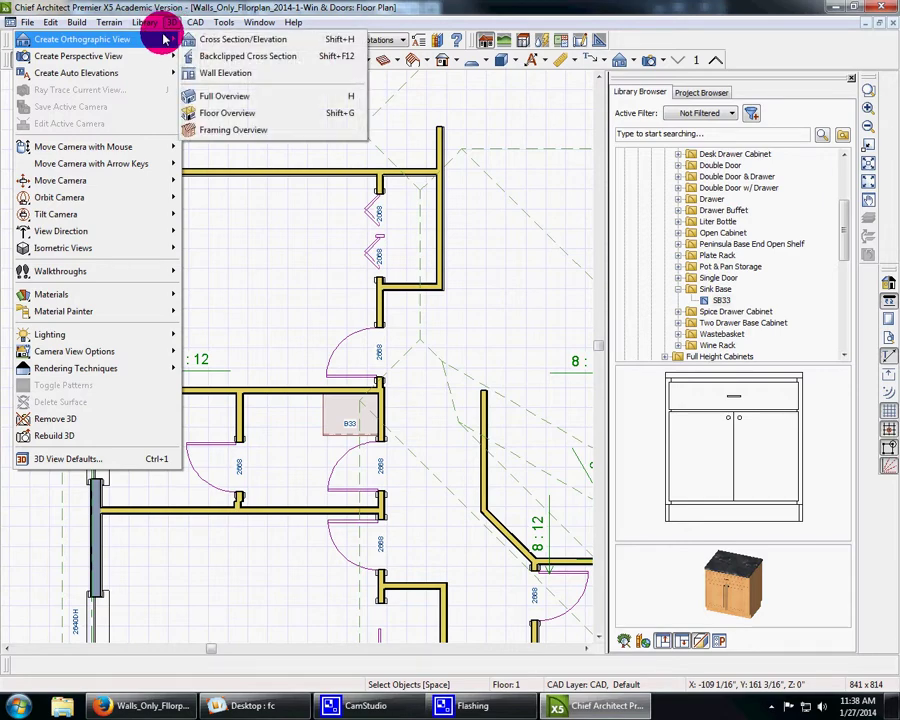
left_click(240, 57)
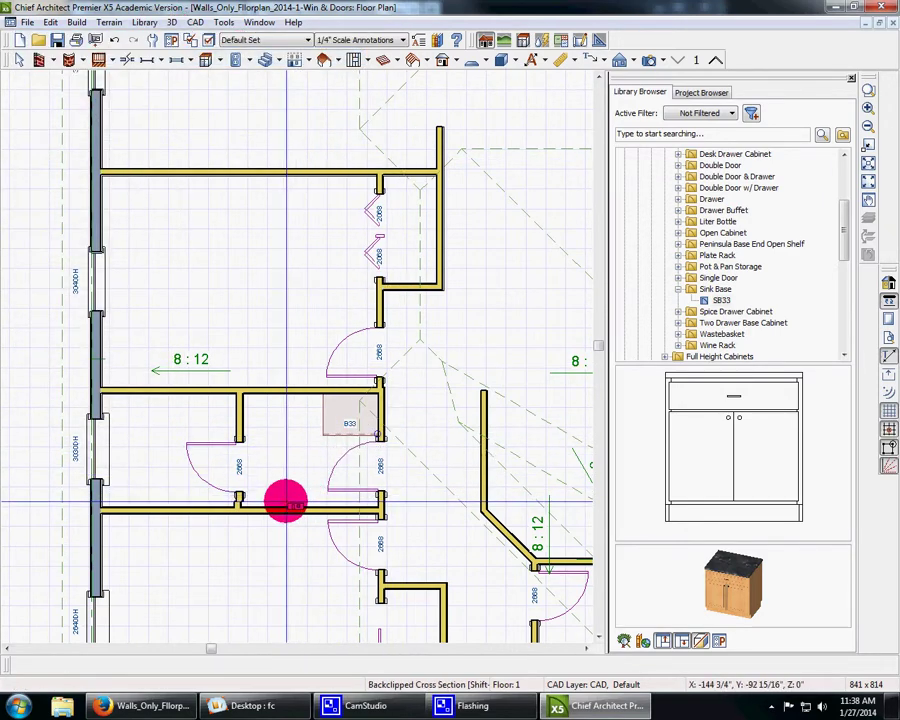
left_click_drag(286, 500, 288, 405)
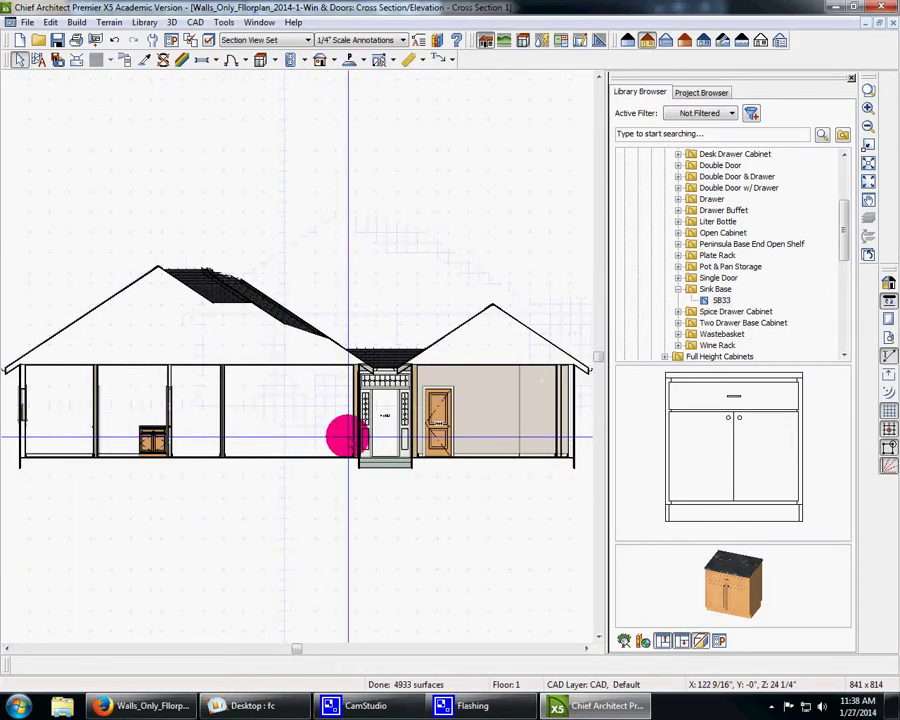
scroll(182, 430, "up", 5)
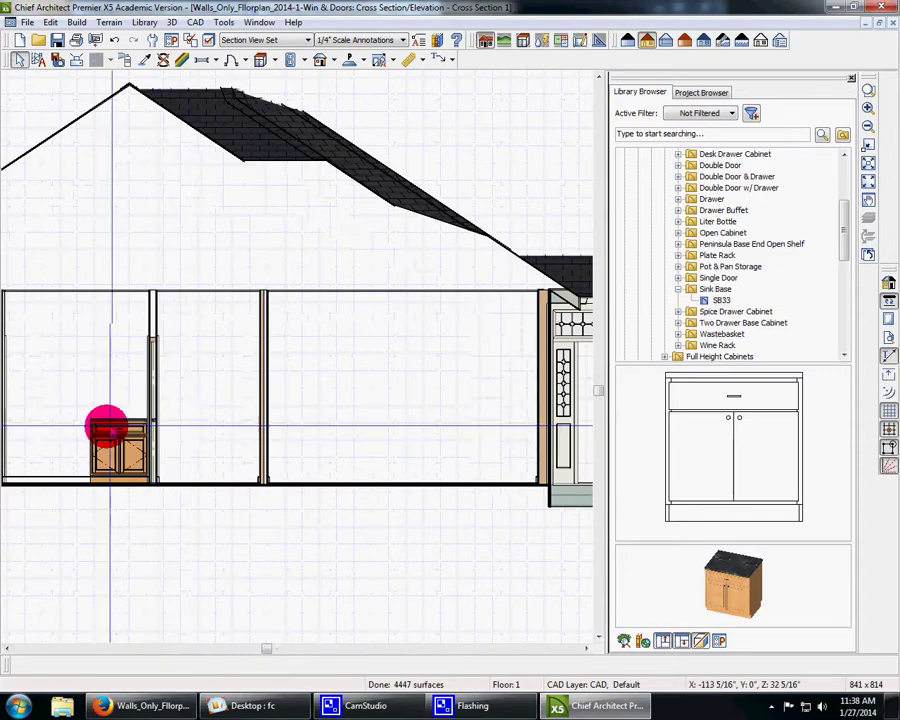
scroll(117, 438, "up", 3)
scroll(116, 440, "down", 3)
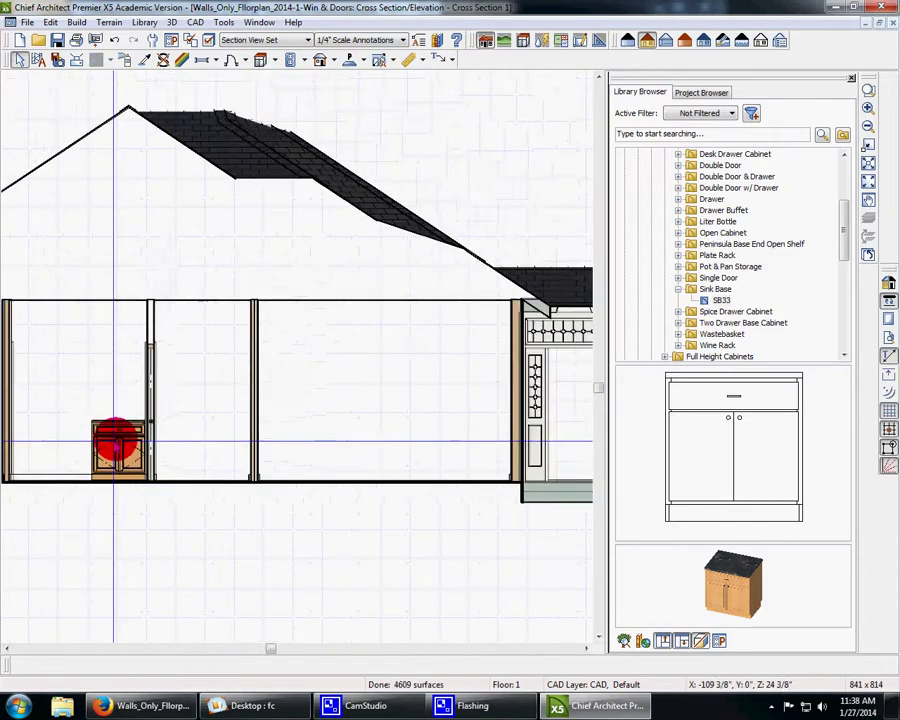
Step: Tile the cross section and floor plan windows vertically and frame the sink cabinet in the section view
left_click(258, 22)
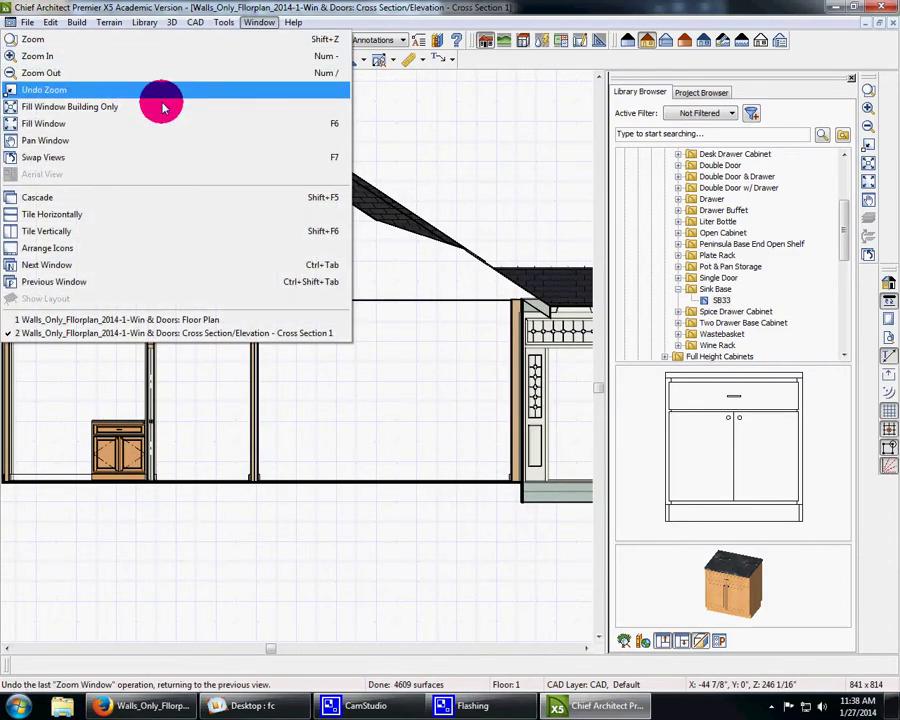
left_click(94, 231)
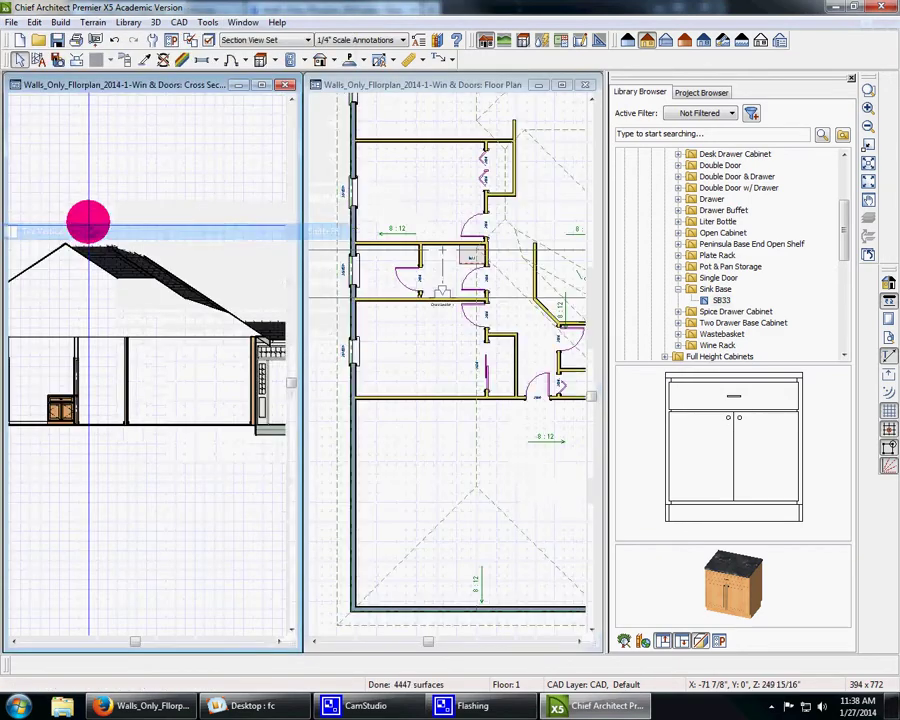
scroll(167, 432, "up", 3)
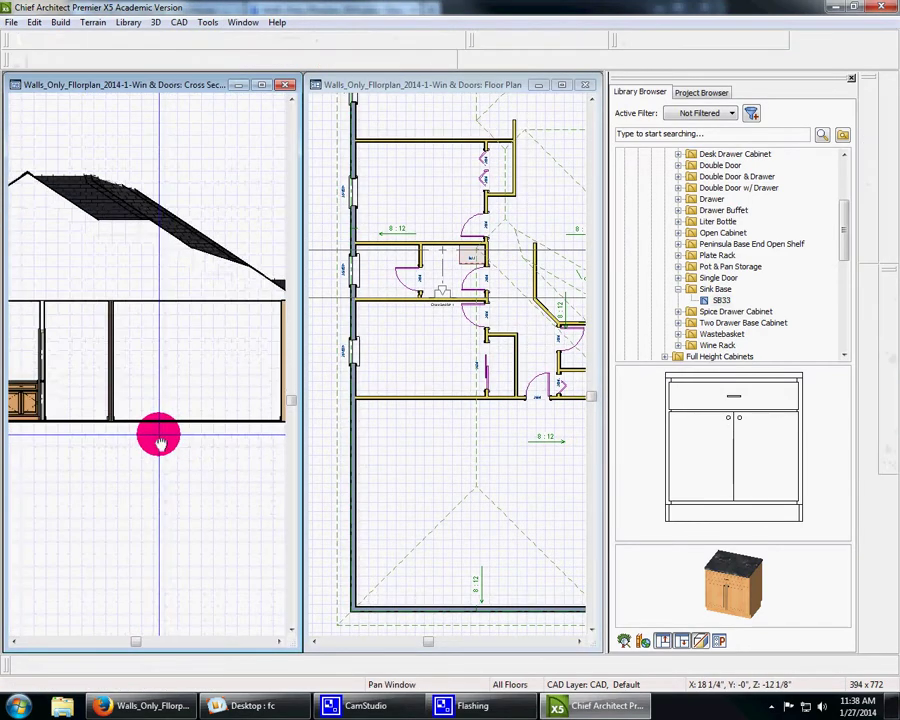
middle_click_drag(159, 434, 265, 430)
scroll(120, 391, "down", 1)
middle_click_drag(132, 386, 252, 442)
middle_click_drag(196, 420, 135, 404)
scroll(135, 406, "up", 1)
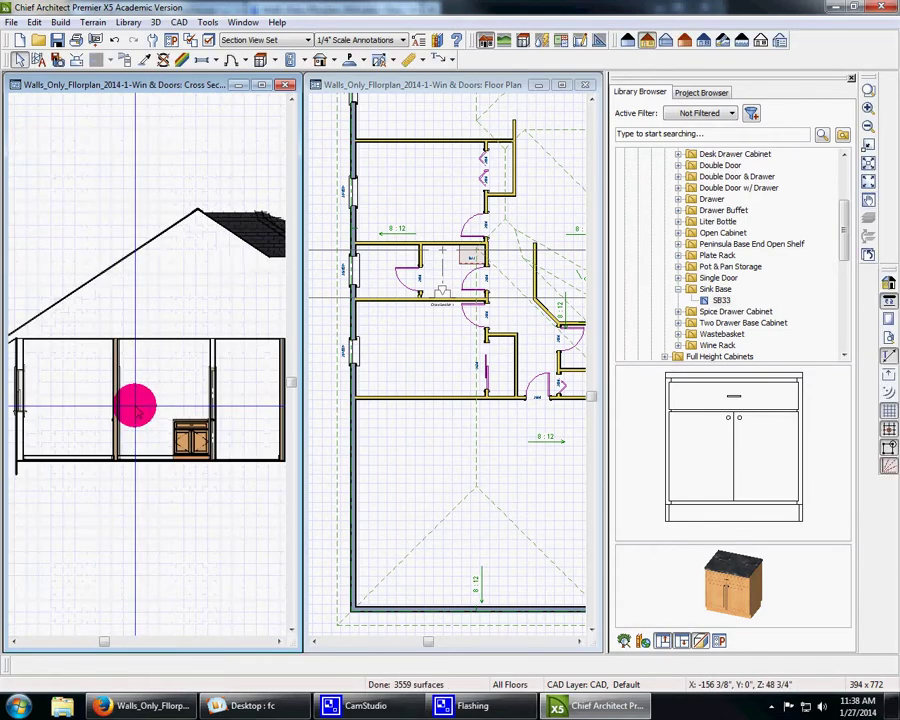
scroll(135, 406, "up", 1)
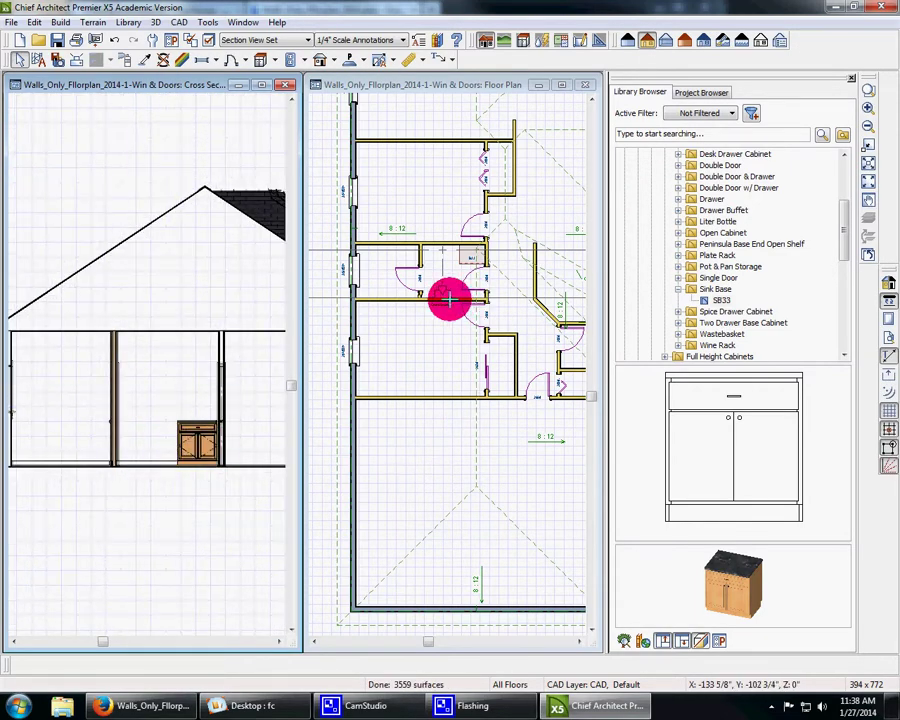
Step: Set the bathroom sink cabinet's width to 48" in its specification
left_click(18, 58)
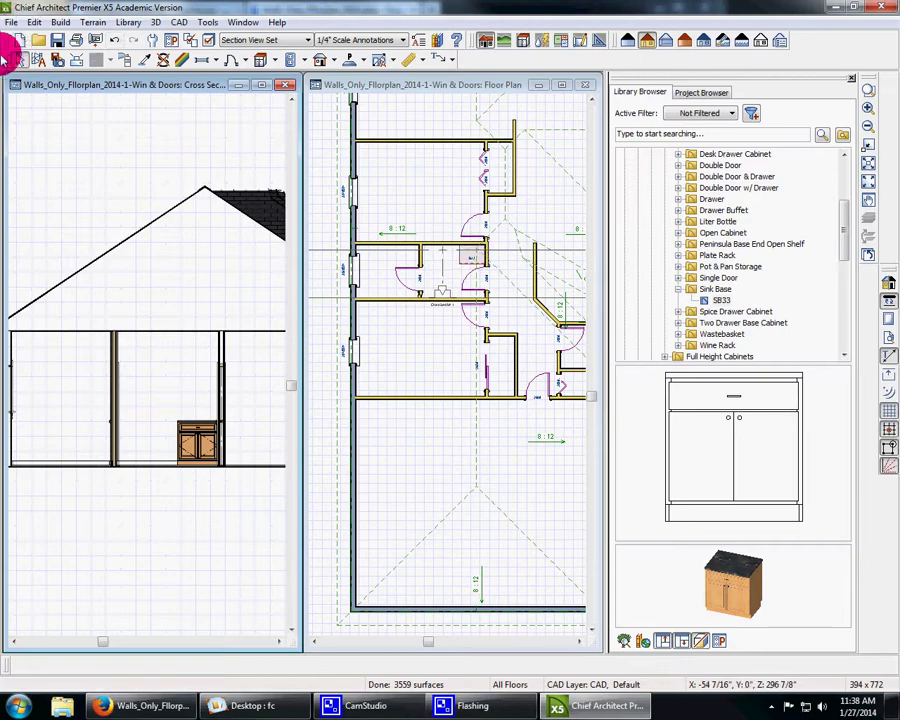
left_click(434, 318)
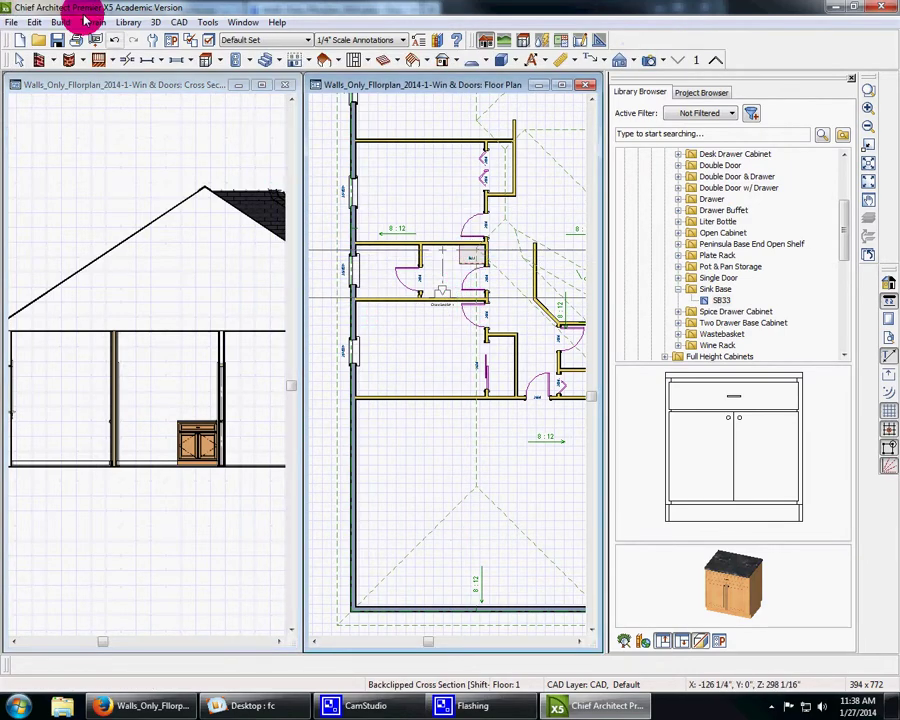
left_click(26, 57)
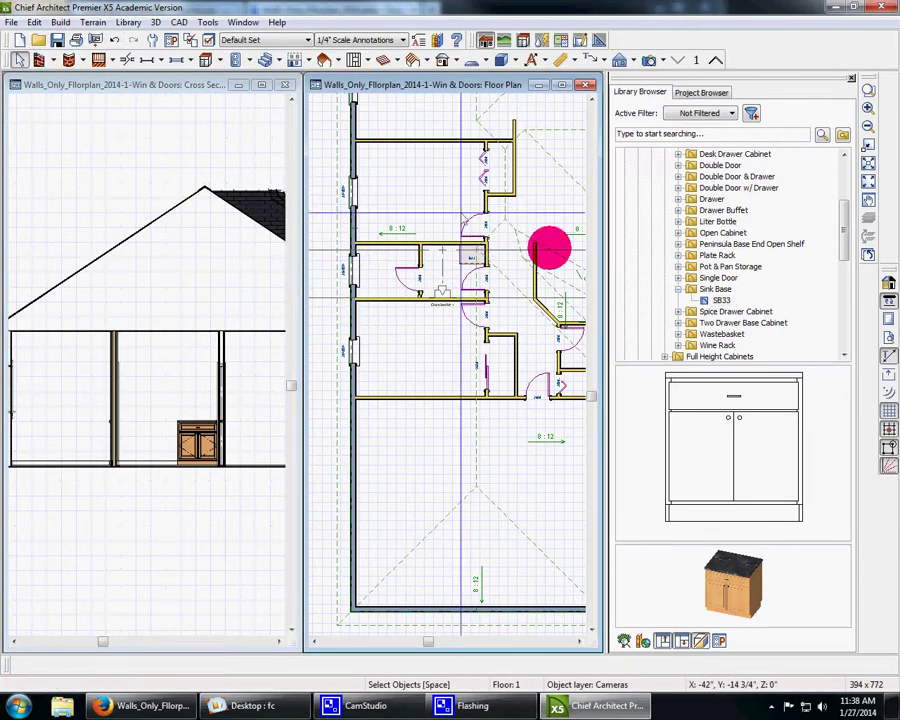
double_click(467, 260)
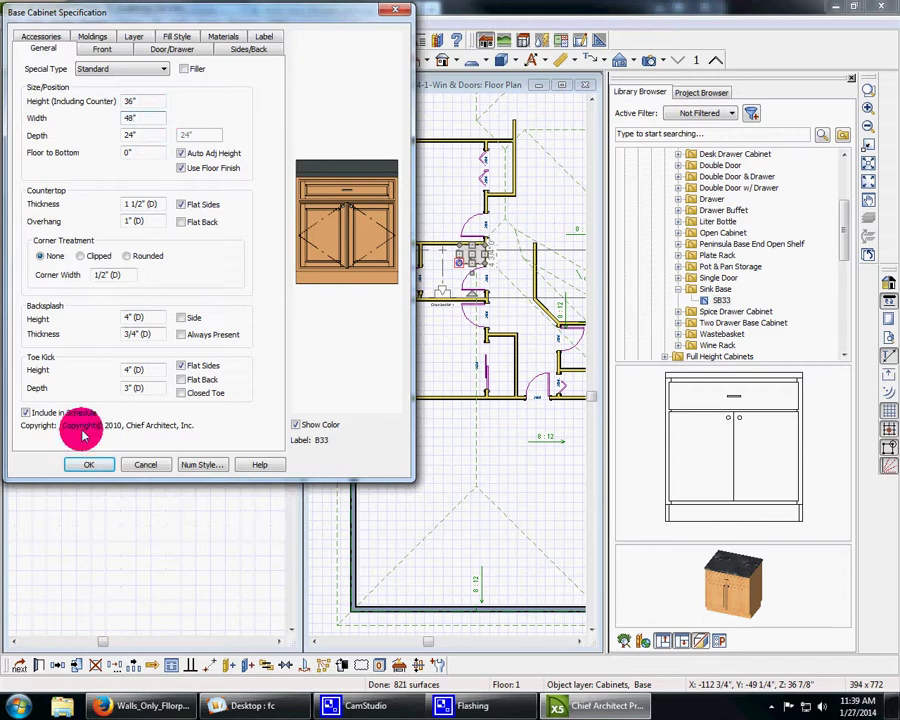
left_click(82, 464)
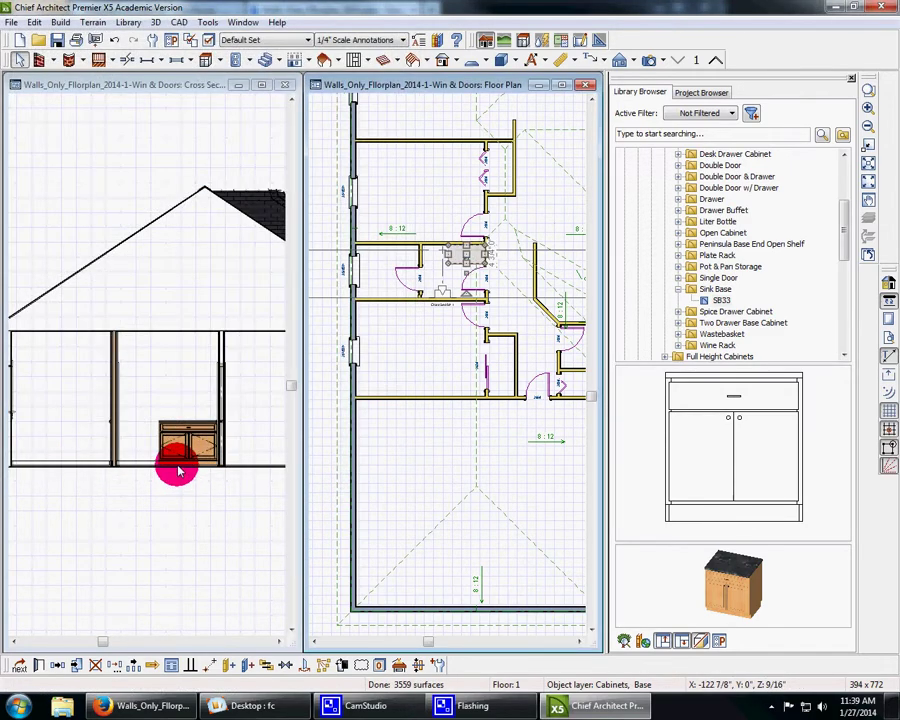
scroll(179, 456, "up", 1)
scroll(177, 454, "down", 1)
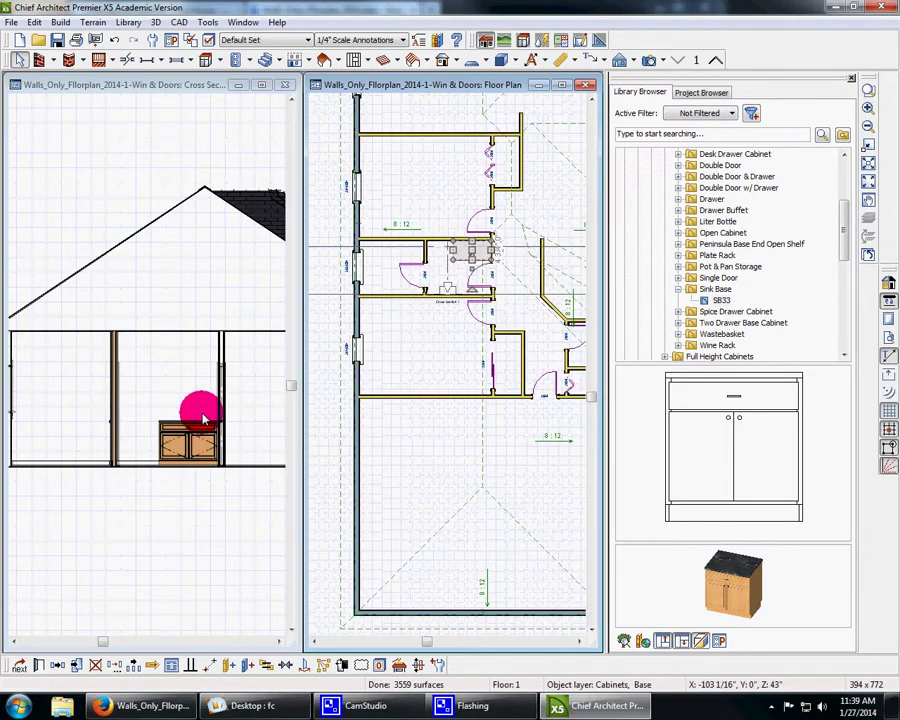
Step: Place a standard base cabinet directly beside the 48" sink cabinet along the bathroom's upper wall in the floor plan
left_click(183, 429)
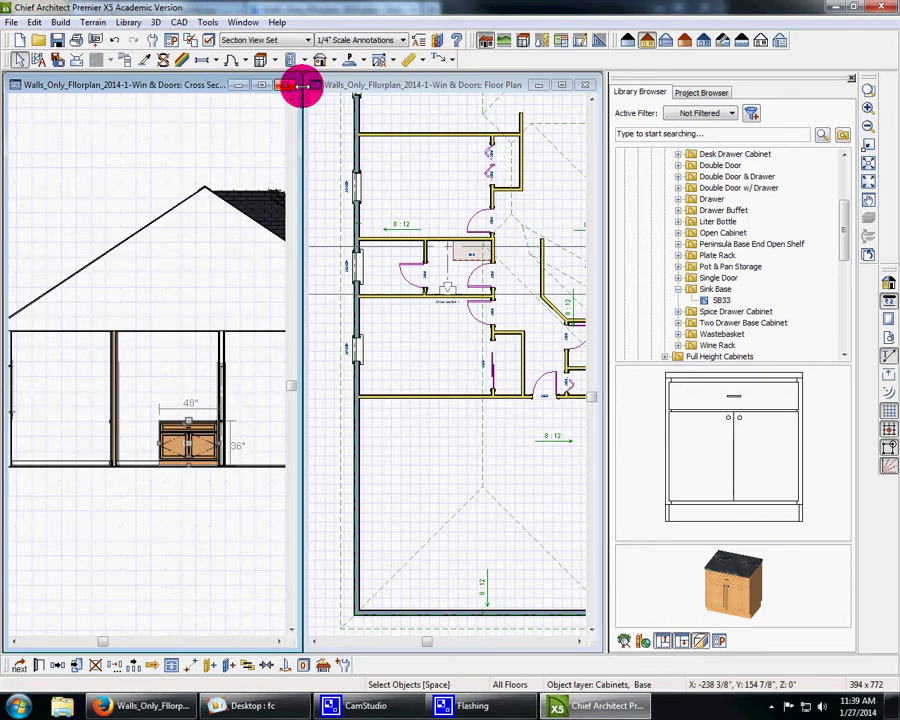
left_click(266, 61)
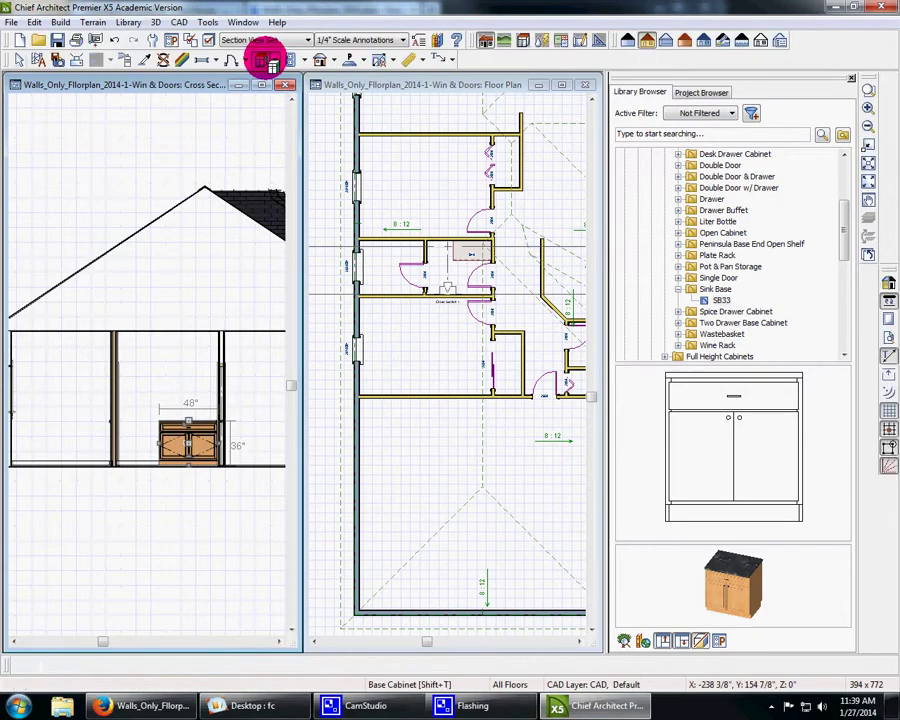
left_click(443, 258)
left_click(209, 61)
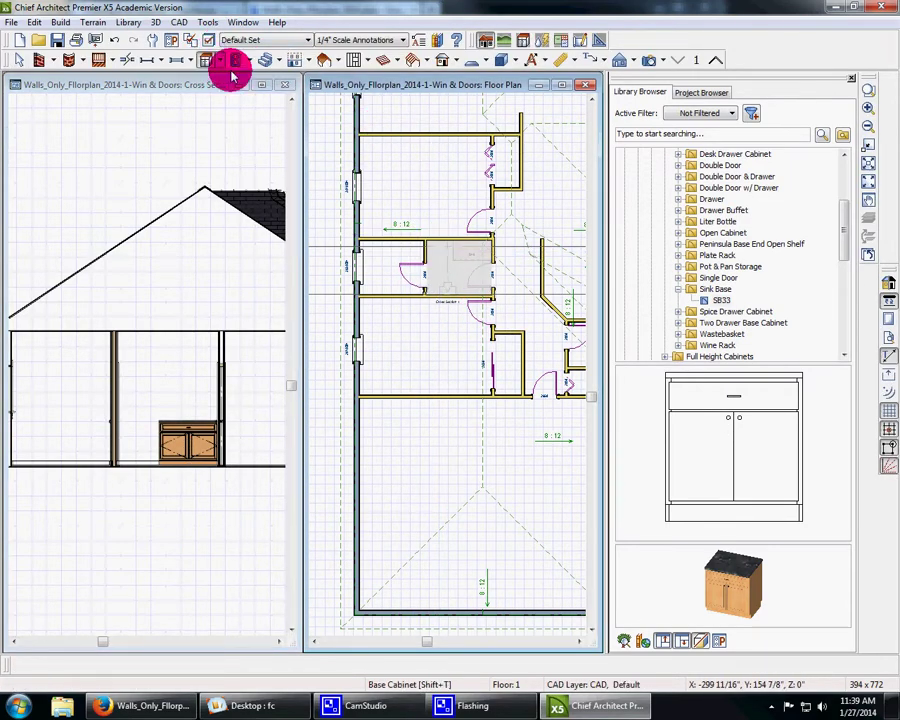
left_click(222, 62)
left_click(232, 78)
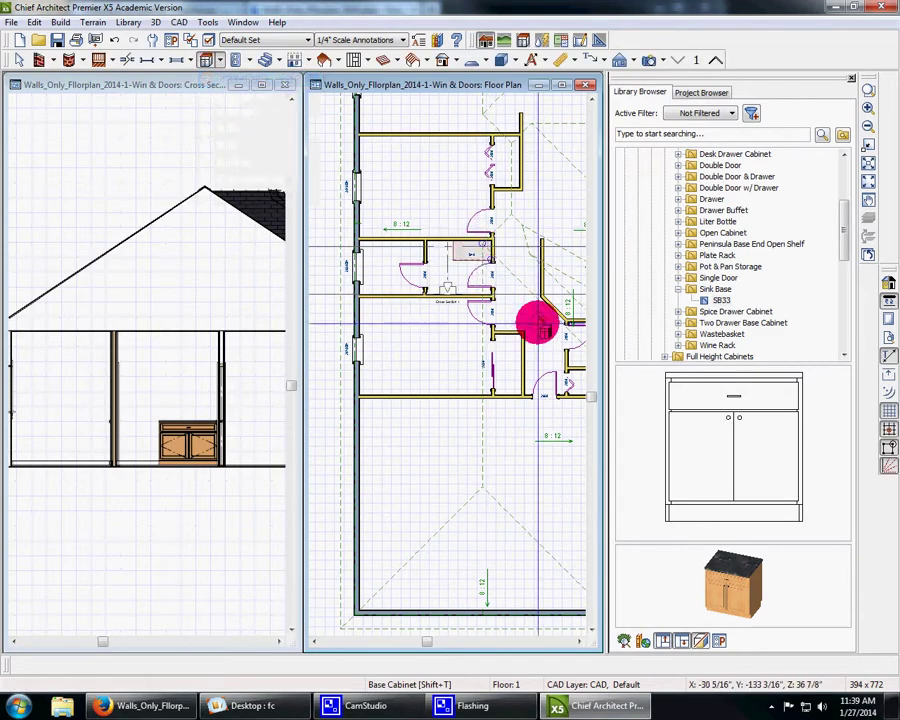
left_click(443, 253)
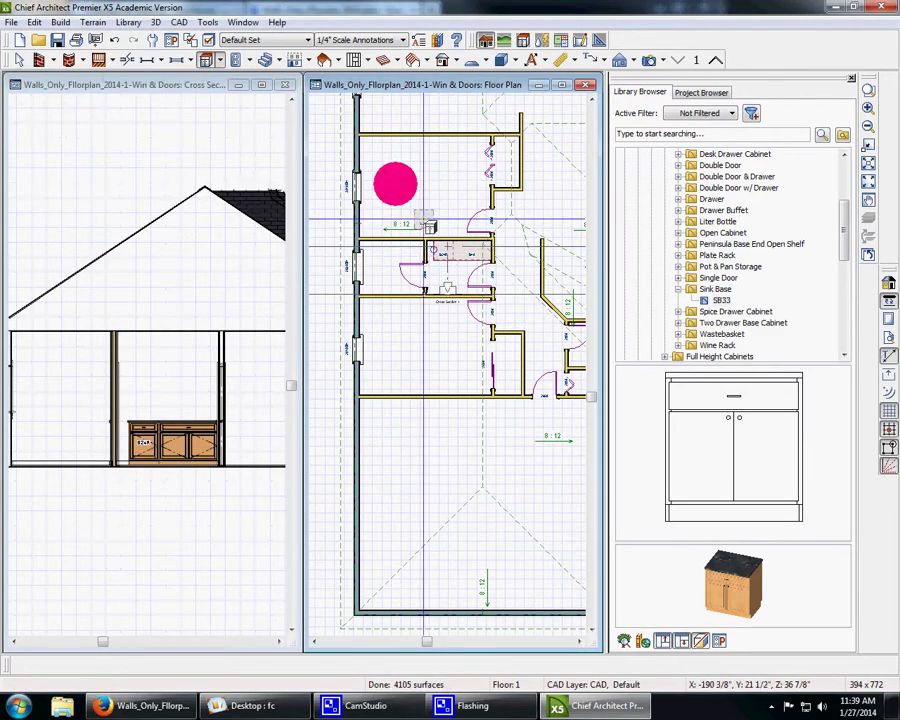
Step: Replace the small base cabinet beside the 48" cabinet with an SB33 cabinet that fits against the inner wall
left_click(22, 58)
left_click(208, 465)
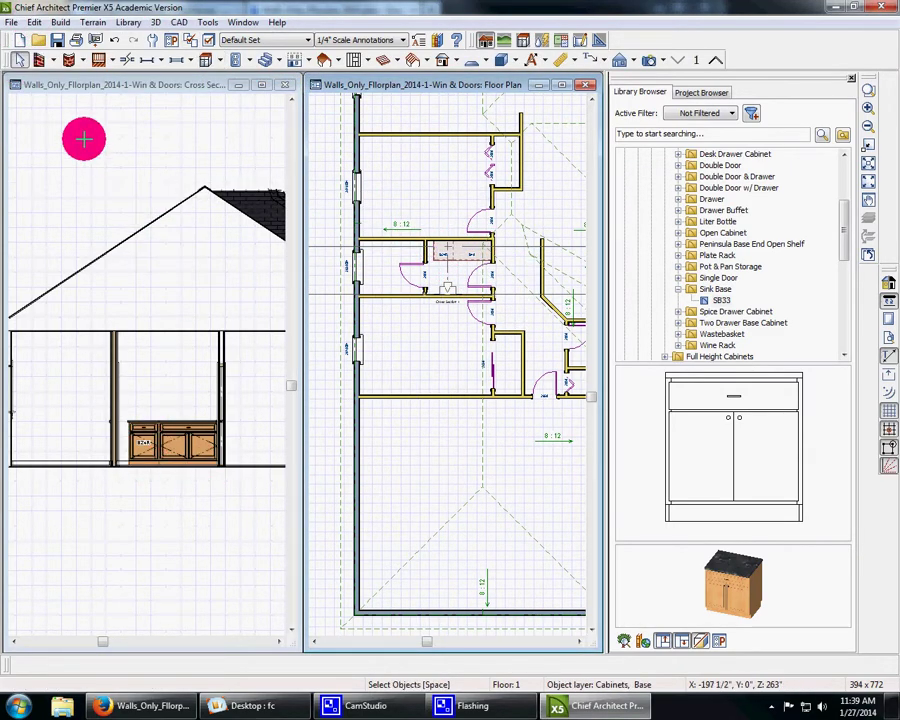
left_click(435, 253)
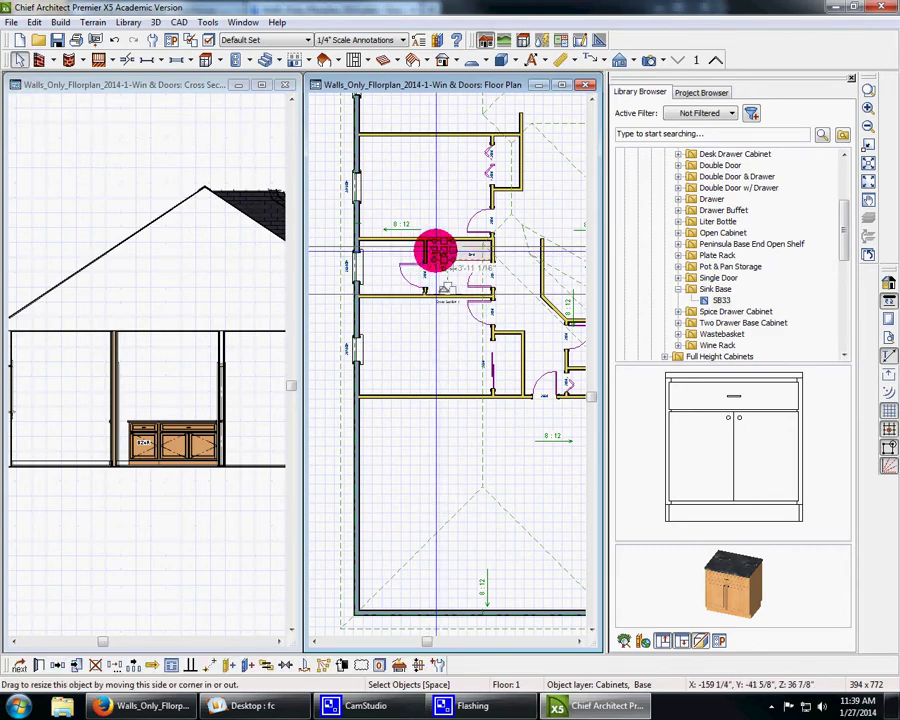
key("Delete")
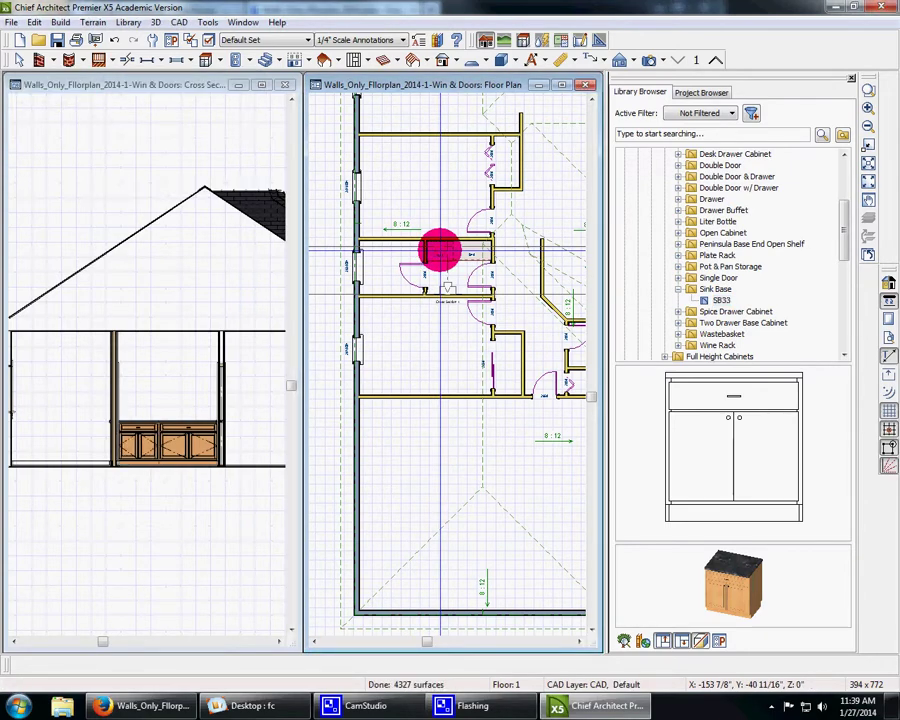
left_click(17, 59)
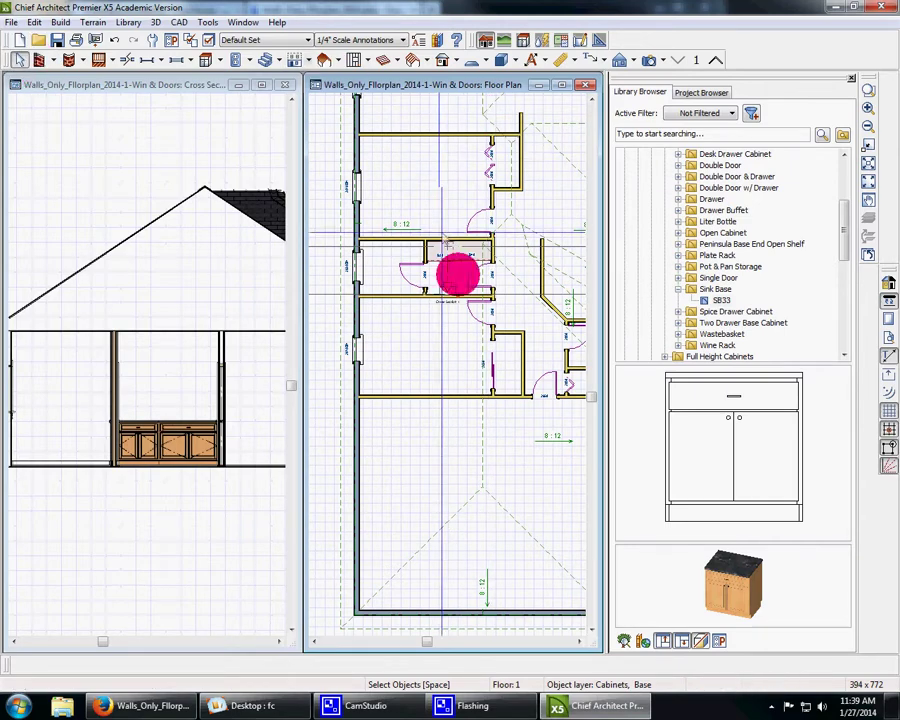
Step: Examine the 33" cabinet's size settings in its specification, close it unchanged and select the neighbouring 48" cabinet
left_click(440, 252)
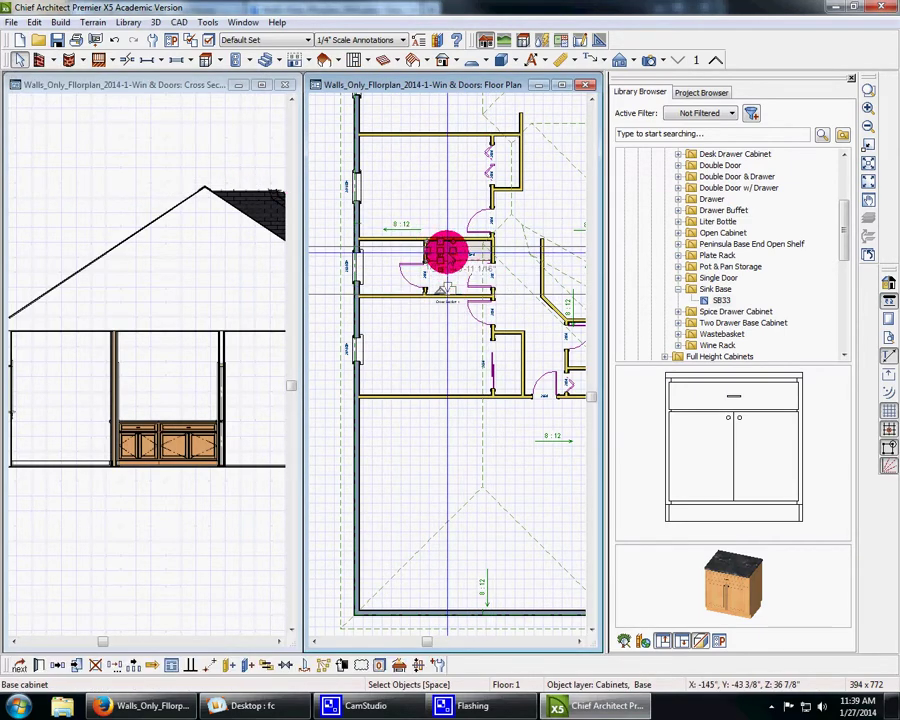
double_click(446, 252)
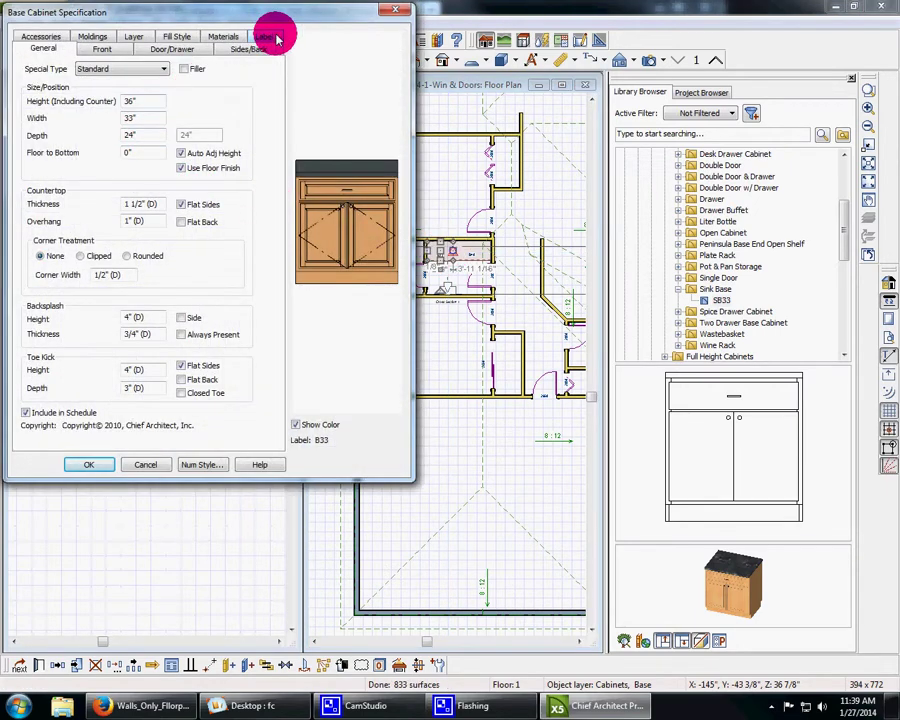
left_click(403, 14)
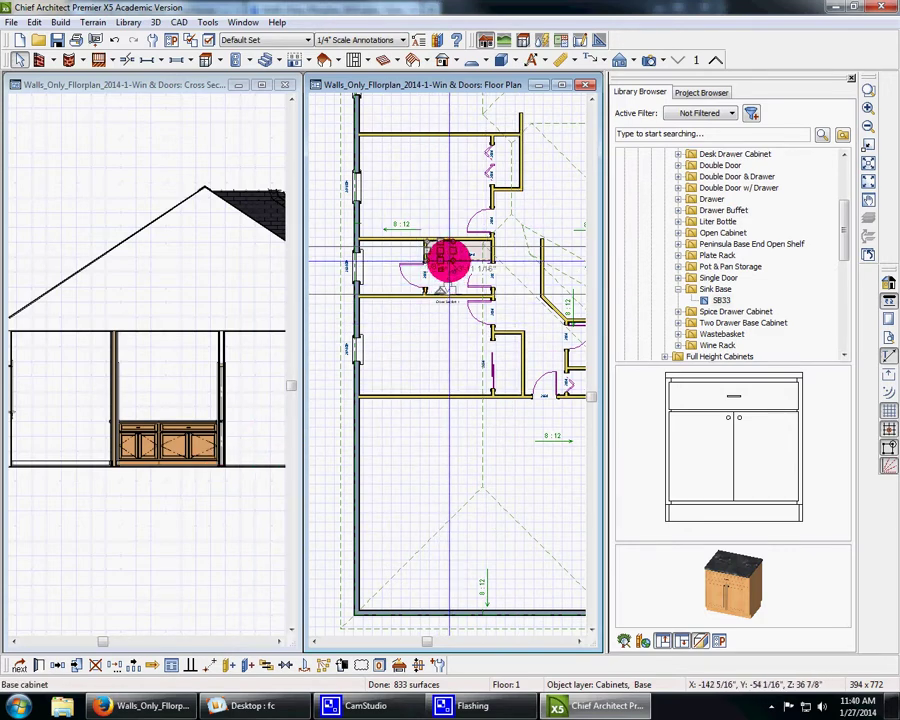
left_click_drag(446, 251, 470, 250)
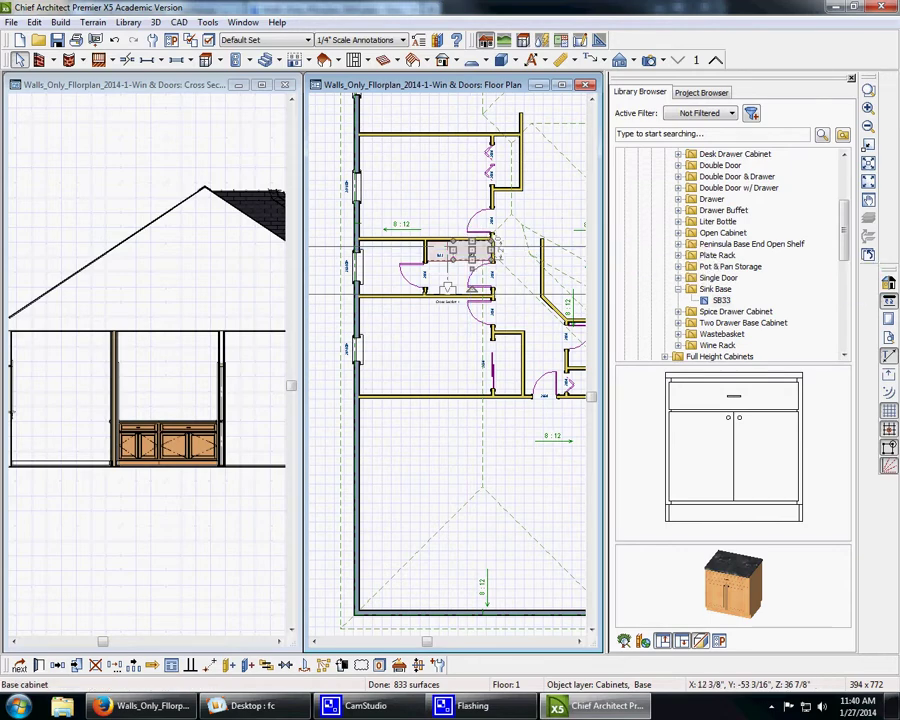
Step: Measure the distance between the bathroom's two side walls along the cabinet fronts with the Tape Measure
left_click(566, 64)
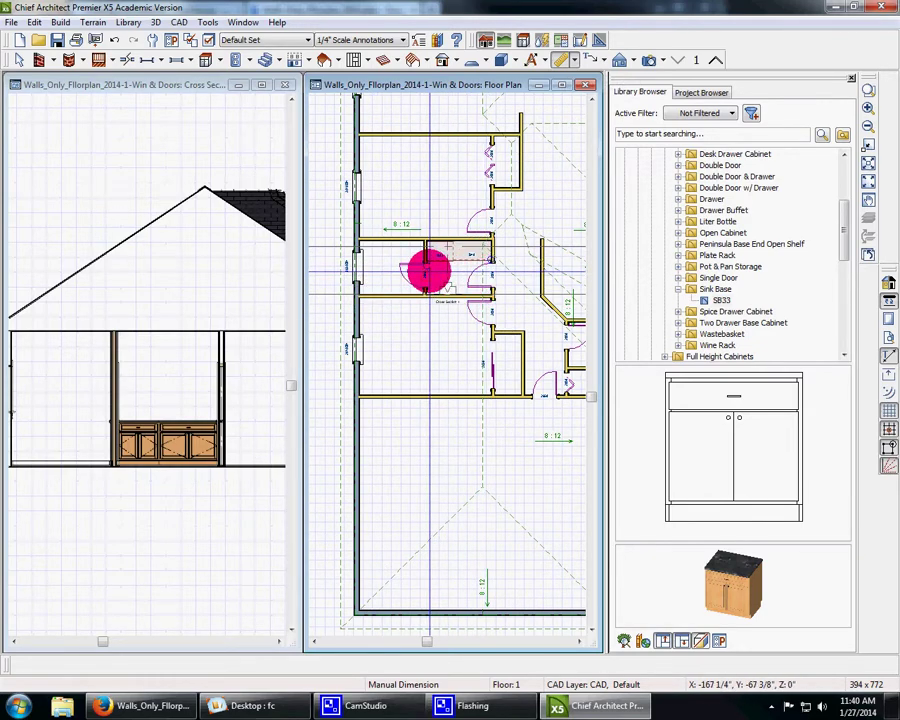
scroll(462, 278, "up", 3)
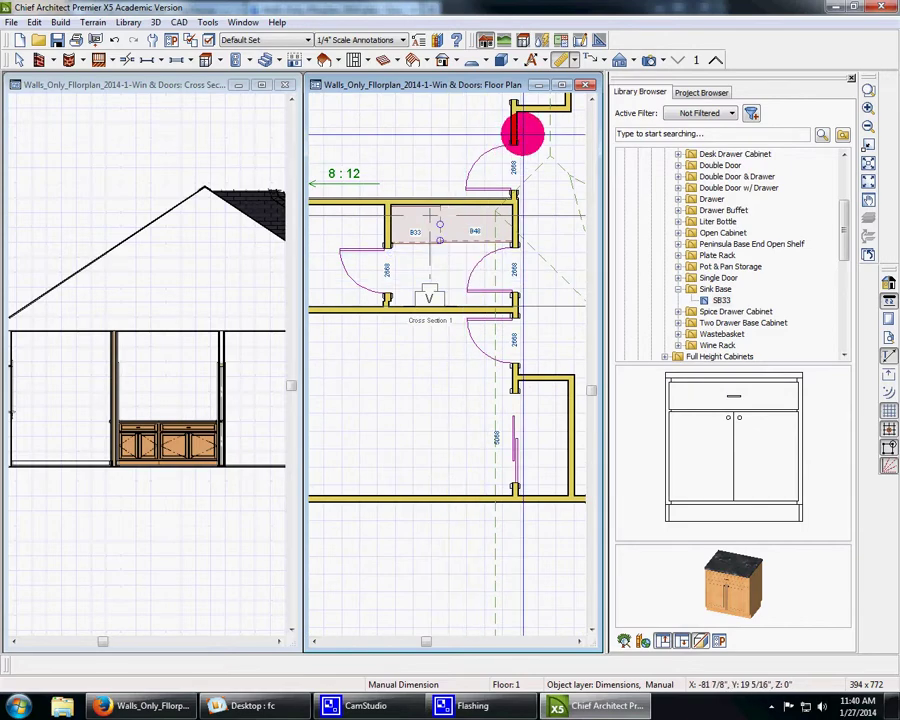
left_click(574, 60)
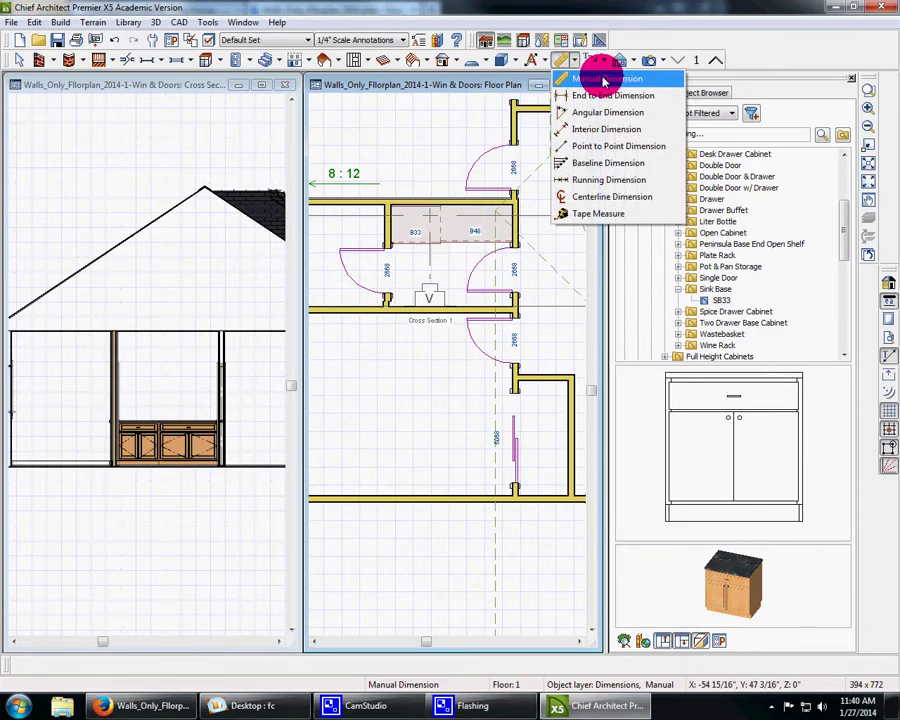
left_click(598, 213)
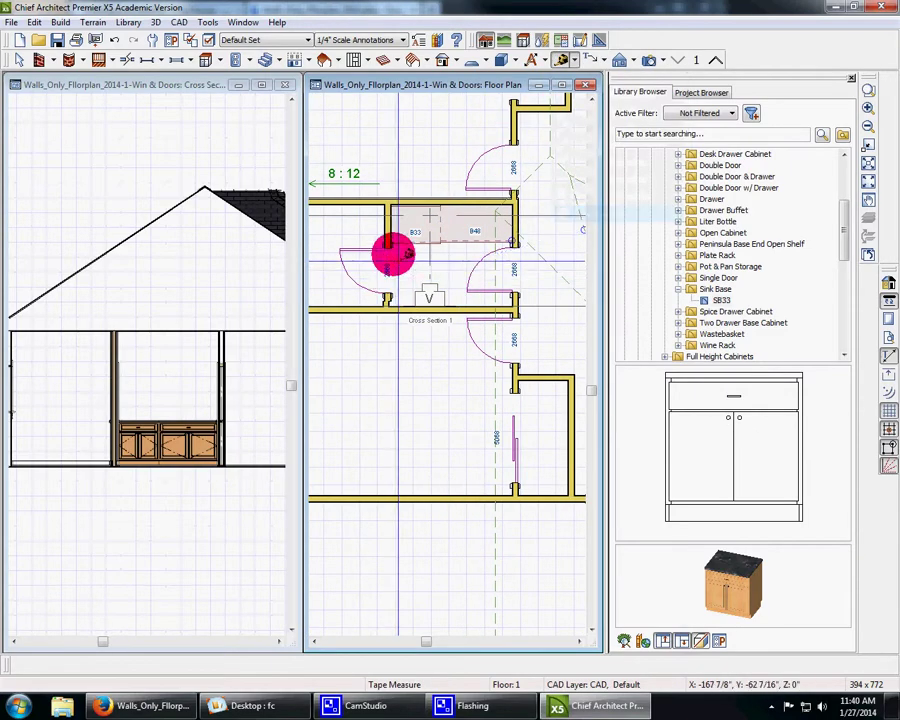
left_click_drag(413, 244, 518, 240)
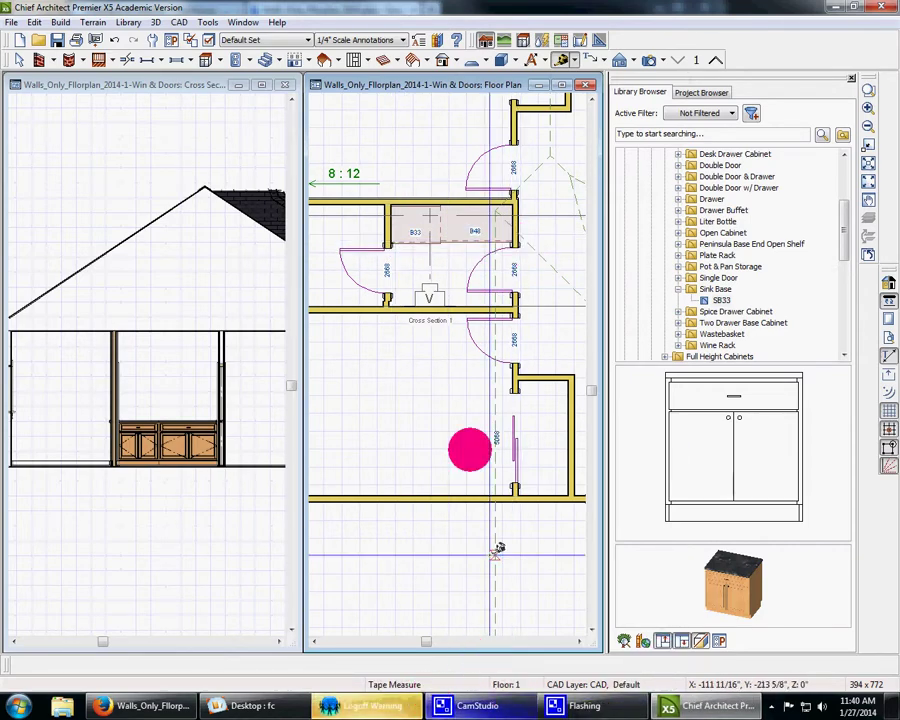
left_click(19, 59)
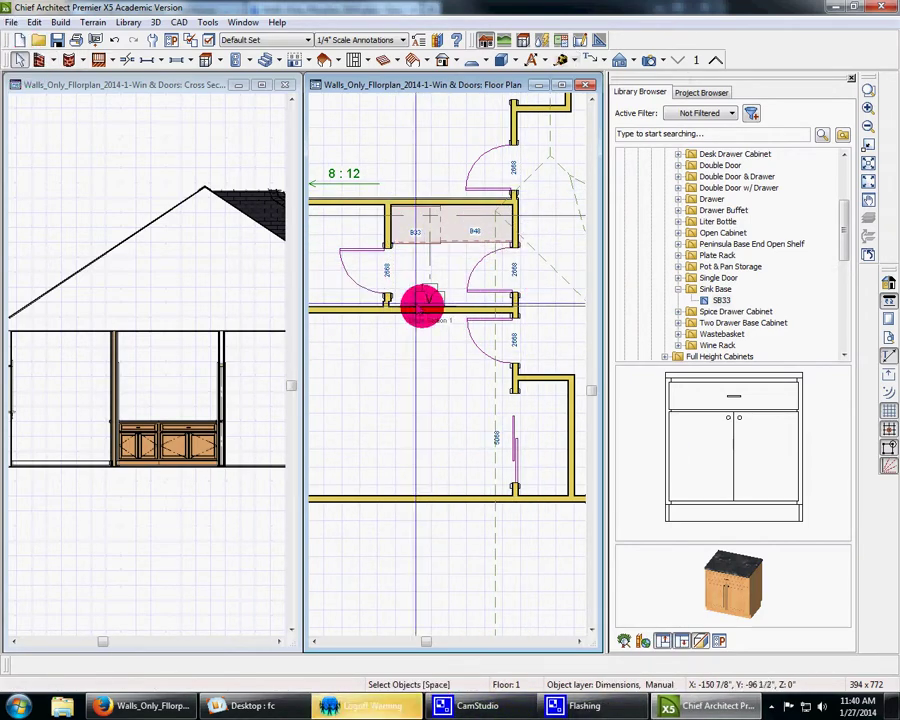
Step: Delete the 33" cabinet from the bathroom and close the cross section view
left_click(425, 240)
left_click_drag(425, 240, 482, 231)
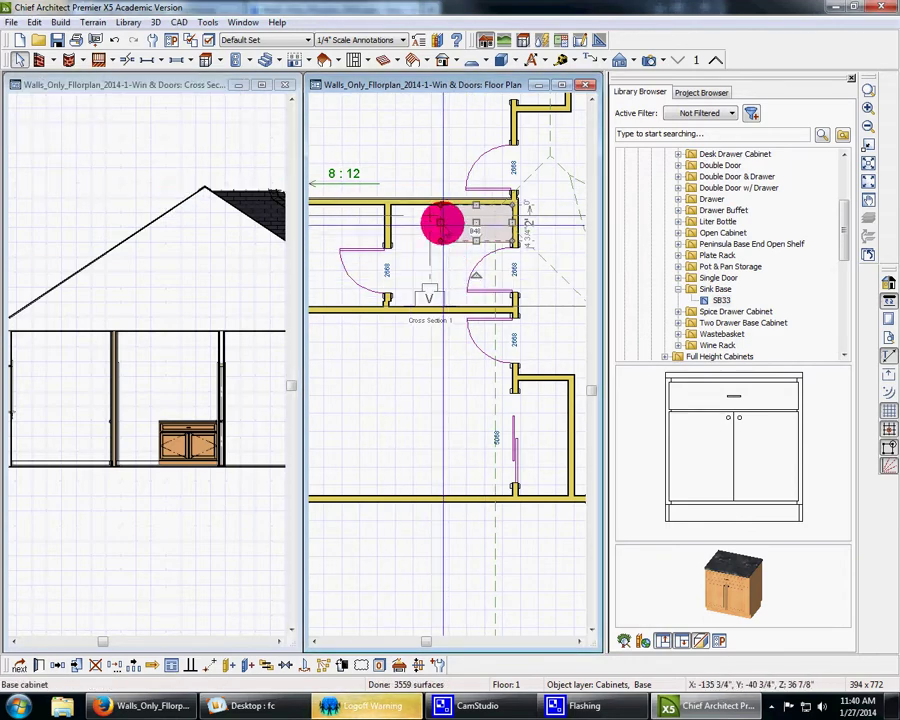
left_click(441, 222)
left_click(287, 89)
left_click(287, 89)
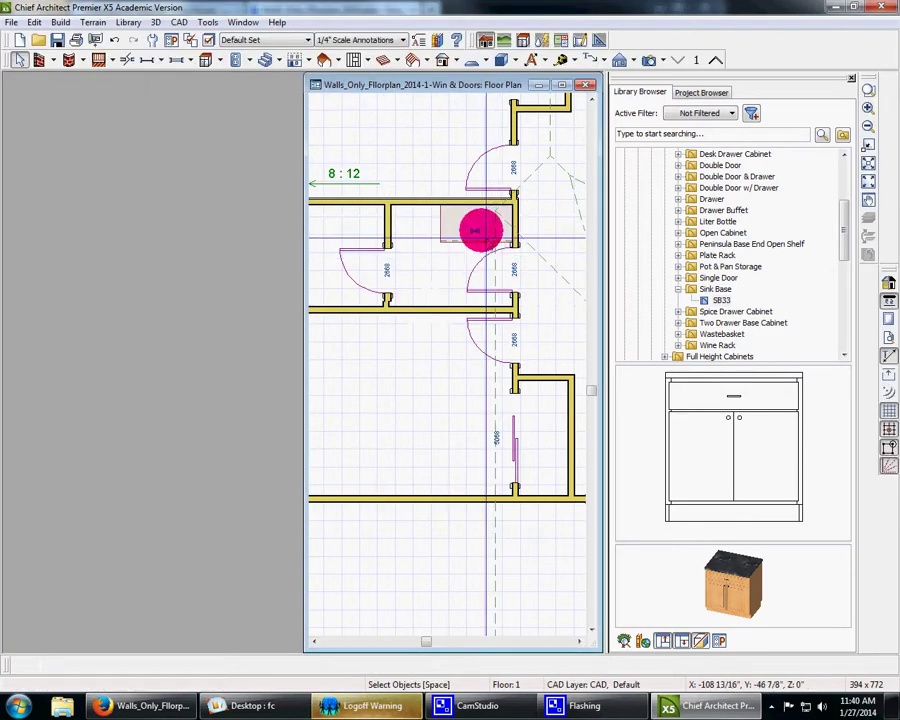
Step: Set the remaining sink cabinet's width to 36" and move it against the bathroom's wall with the entry door
double_click(473, 226)
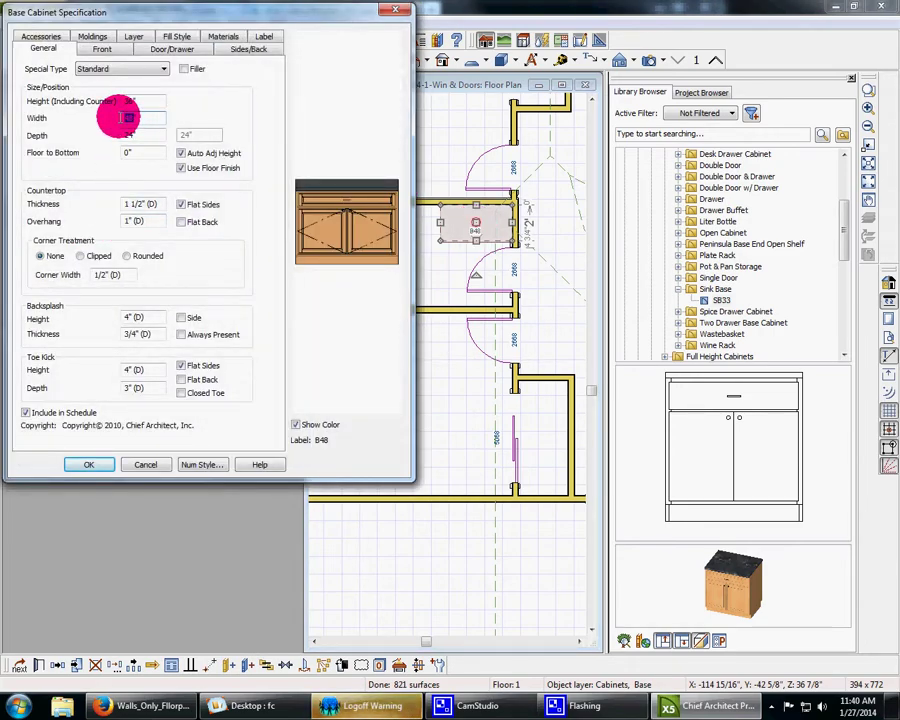
left_click(88, 464)
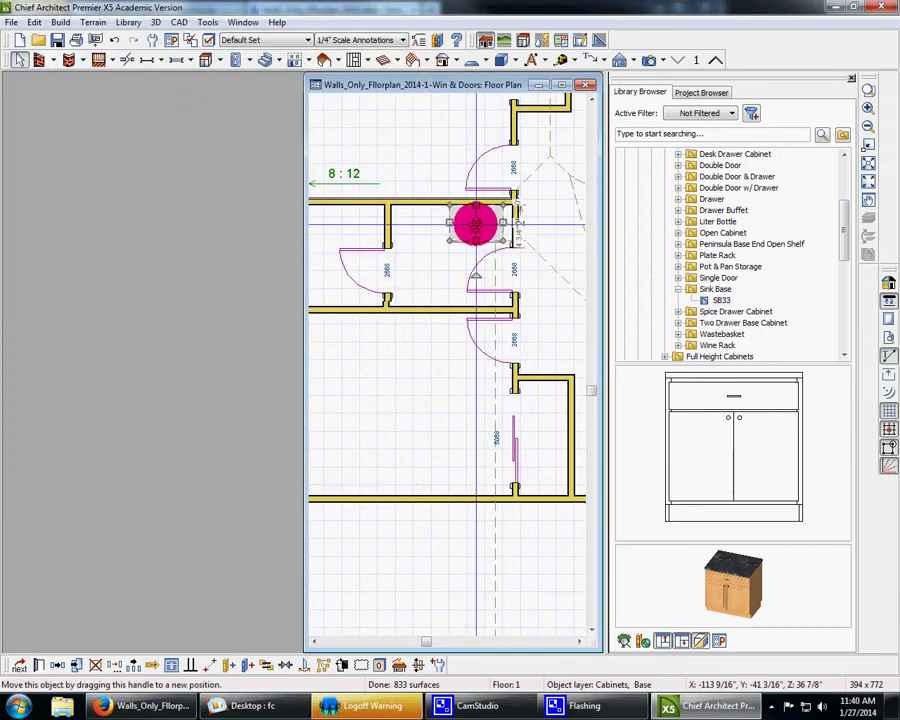
left_click_drag(472, 220, 486, 225)
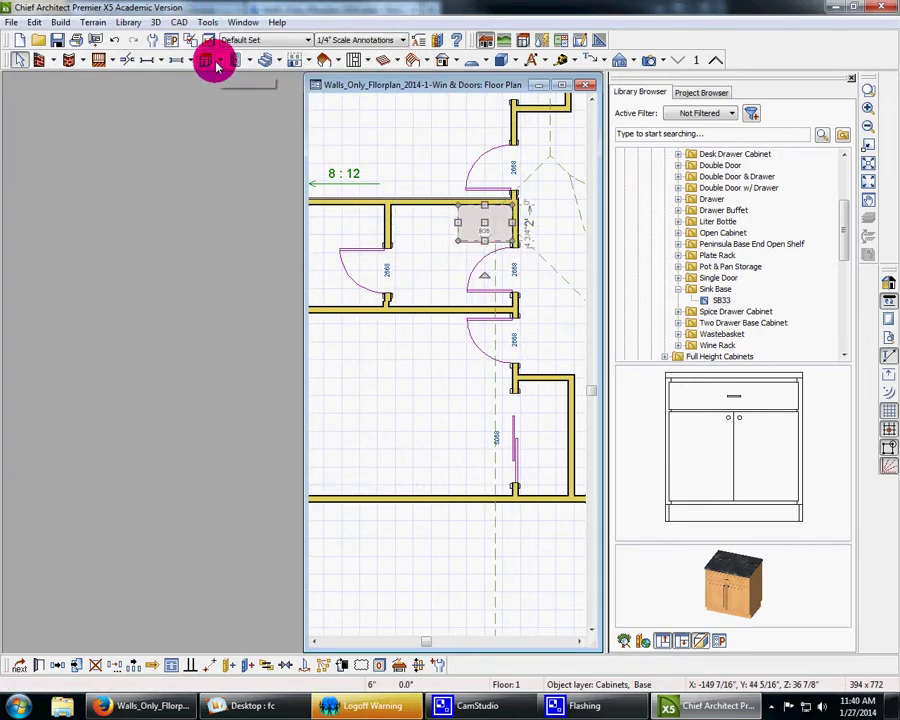
Step: Place an SB33 cabinet at the opposite end of the bathroom's upper wall and set its width to 36"
left_click(208, 60)
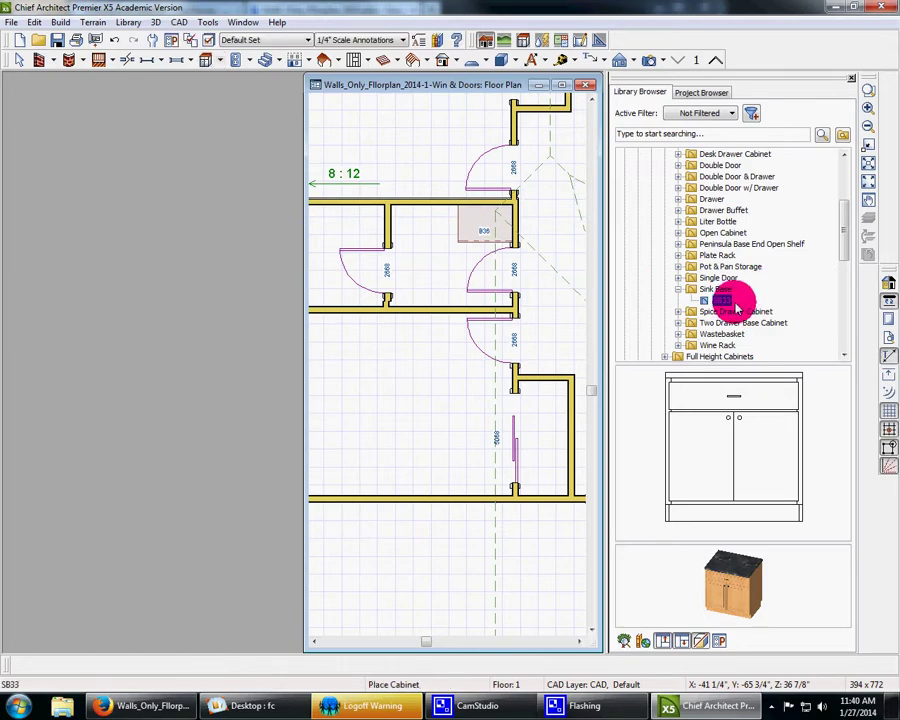
left_click_drag(727, 303, 400, 211)
left_click(19, 60)
left_click(420, 233)
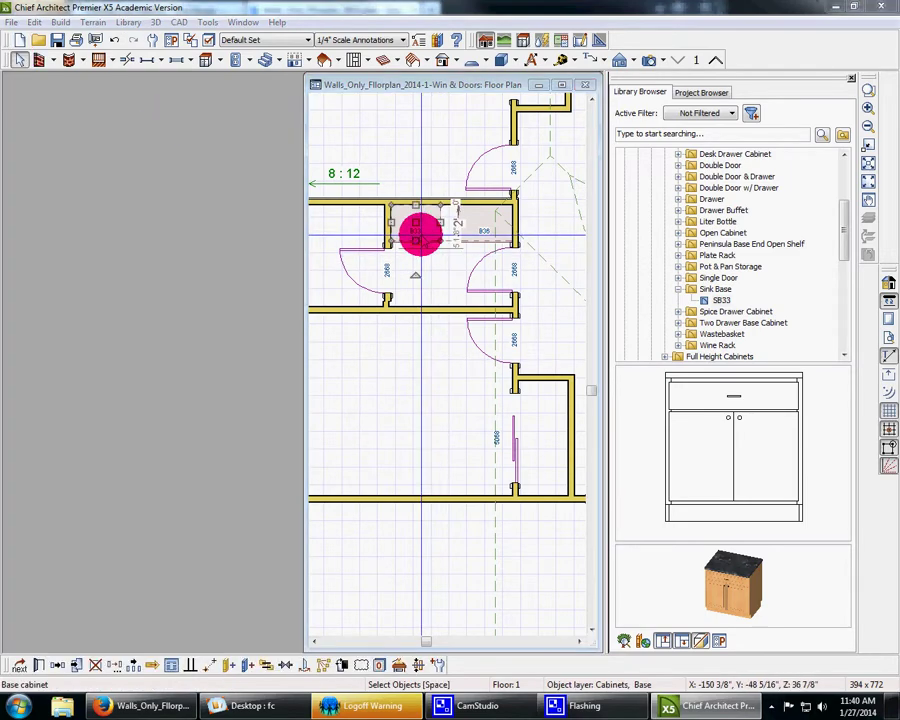
double_click(420, 233)
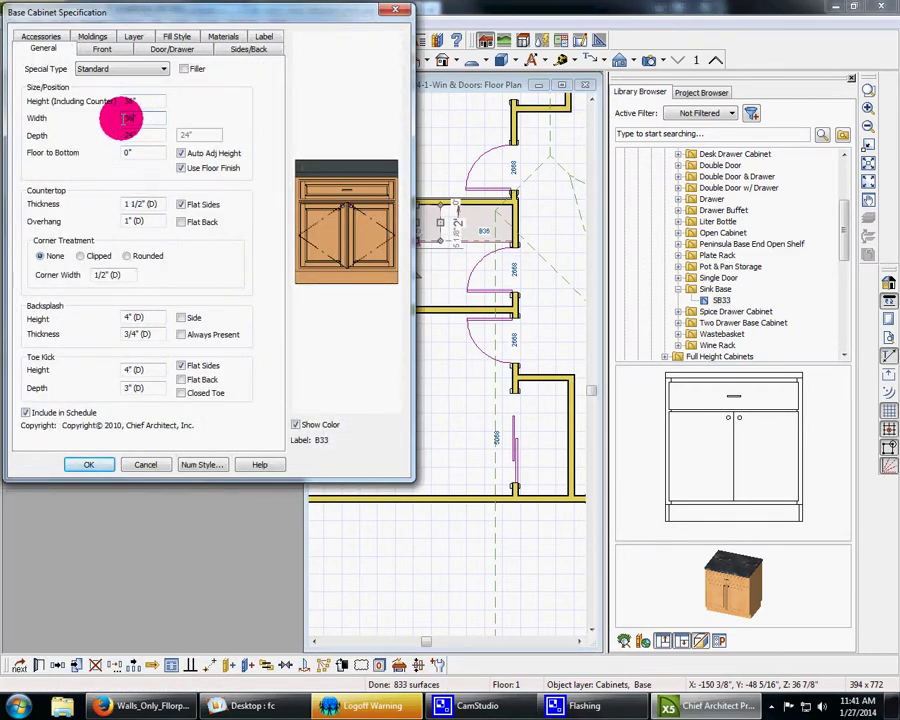
left_click(89, 463)
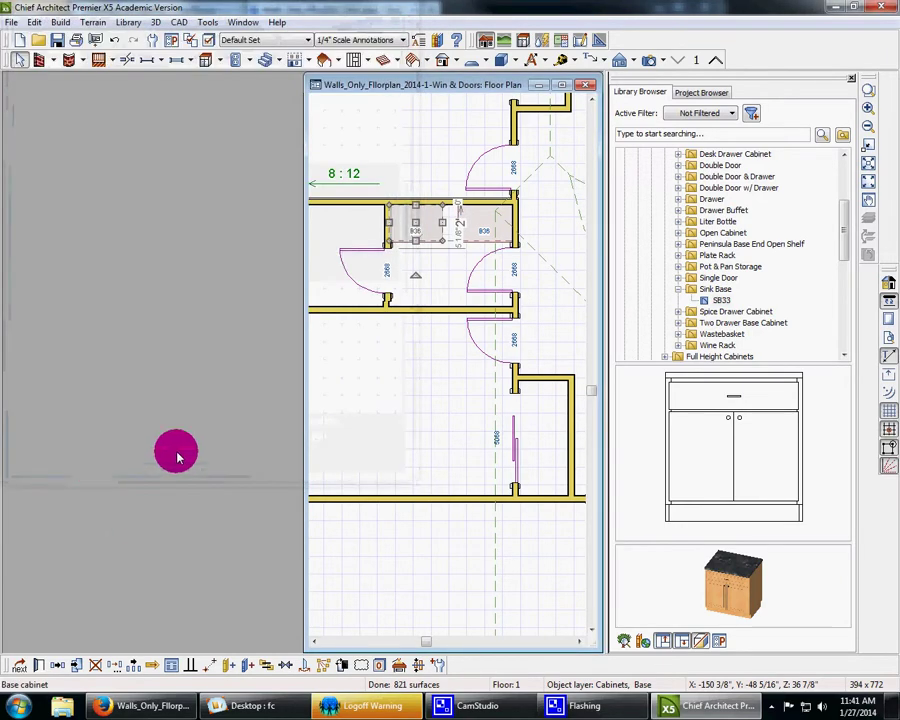
Step: Set the width of the first sink cabinet, beside the entry door, to 42"
left_click(458, 289)
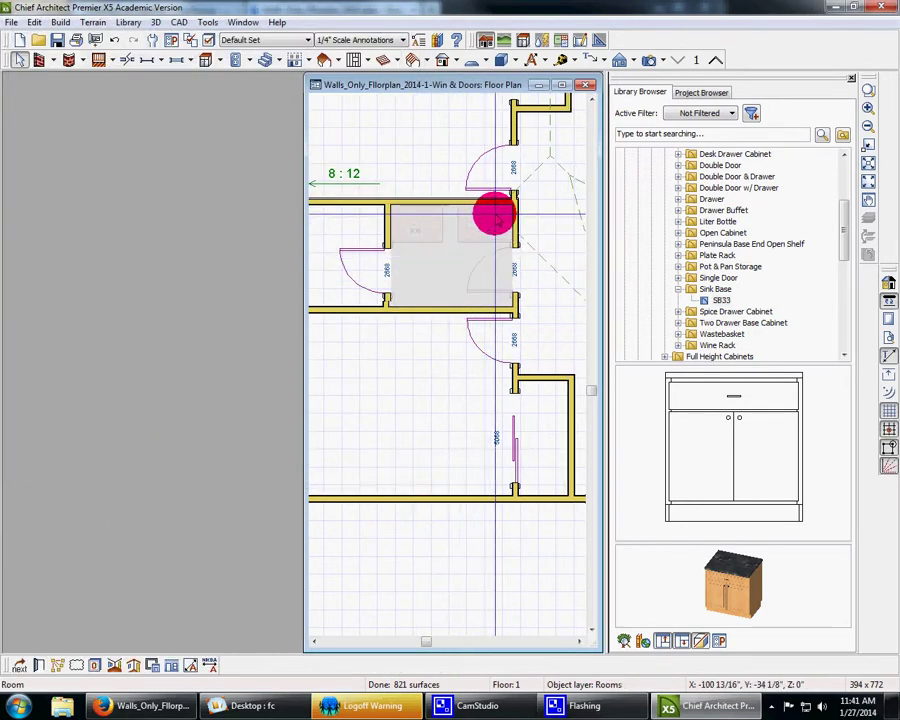
left_click(494, 214)
left_click_drag(494, 214, 479, 219)
double_click(479, 219)
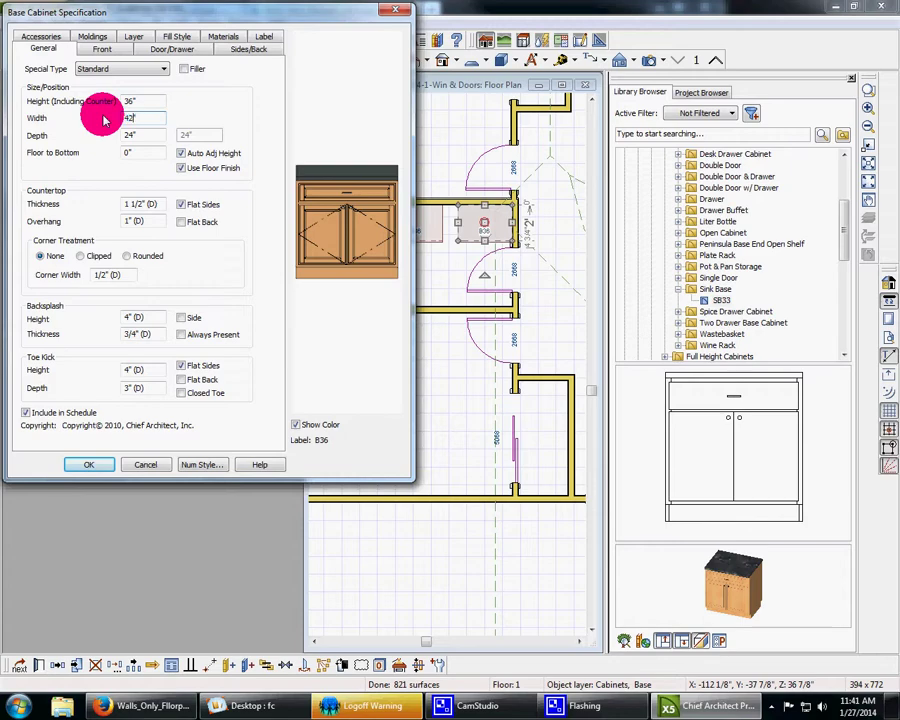
left_click(90, 465)
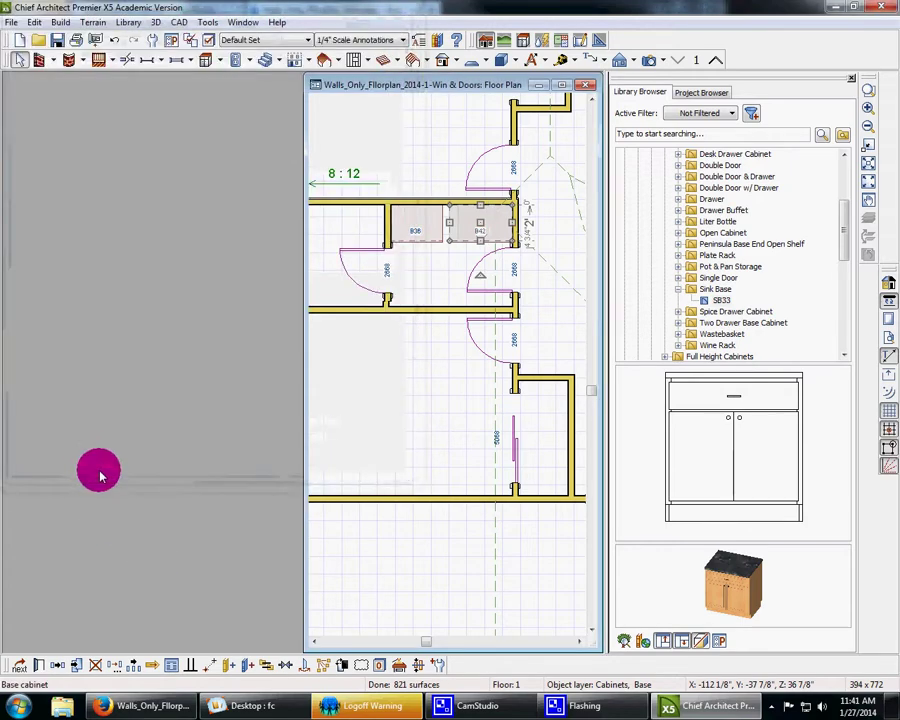
left_click(441, 252)
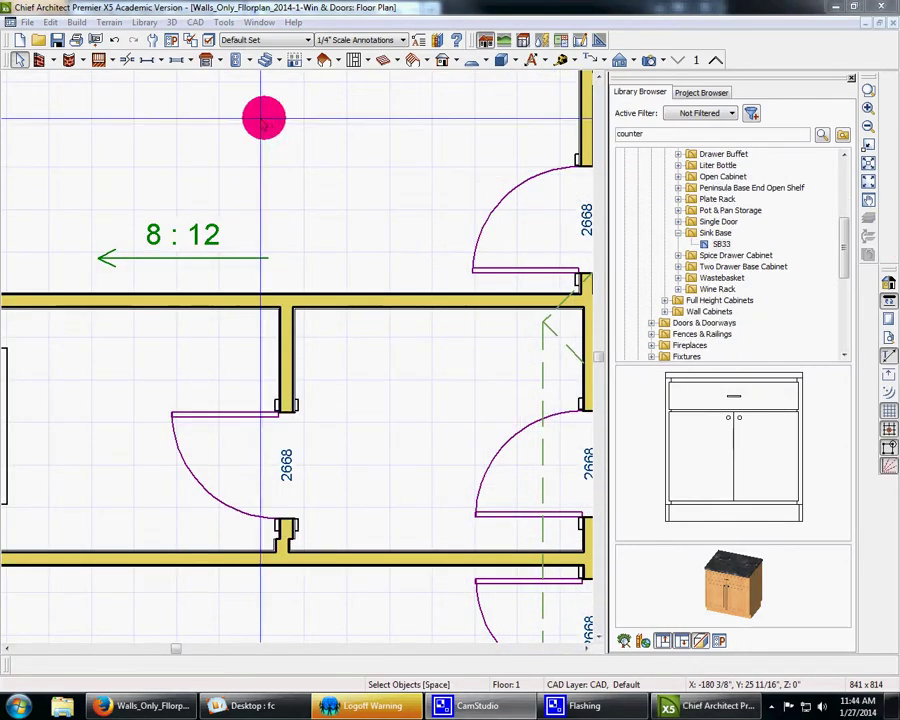
Step: Place an SB33 cabinet in the empty bathroom's upper corner beside the entry door and return to selecting objects
left_click(714, 244)
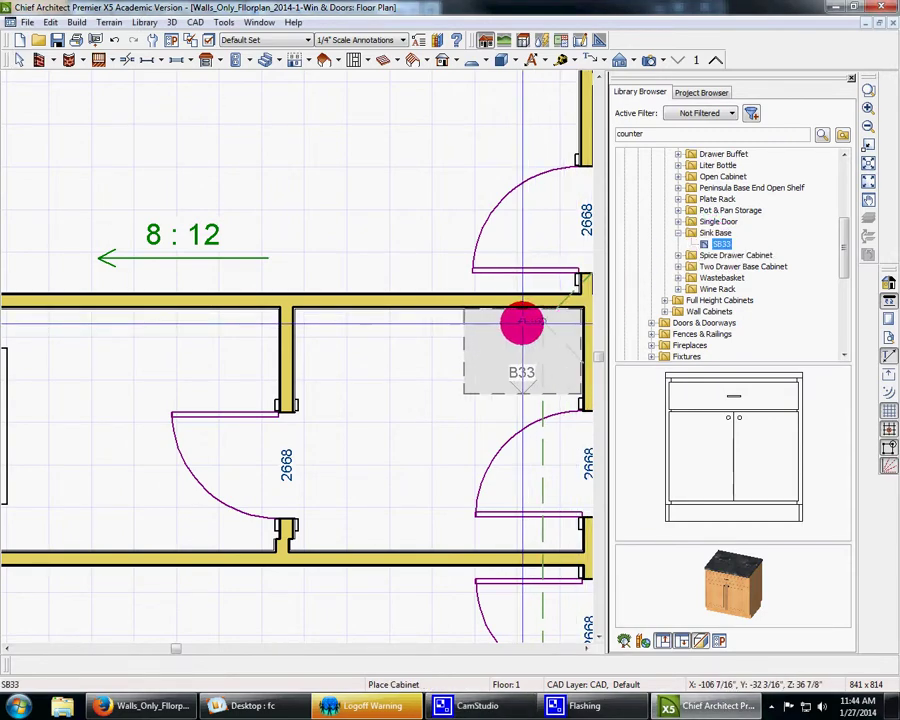
left_click(525, 322)
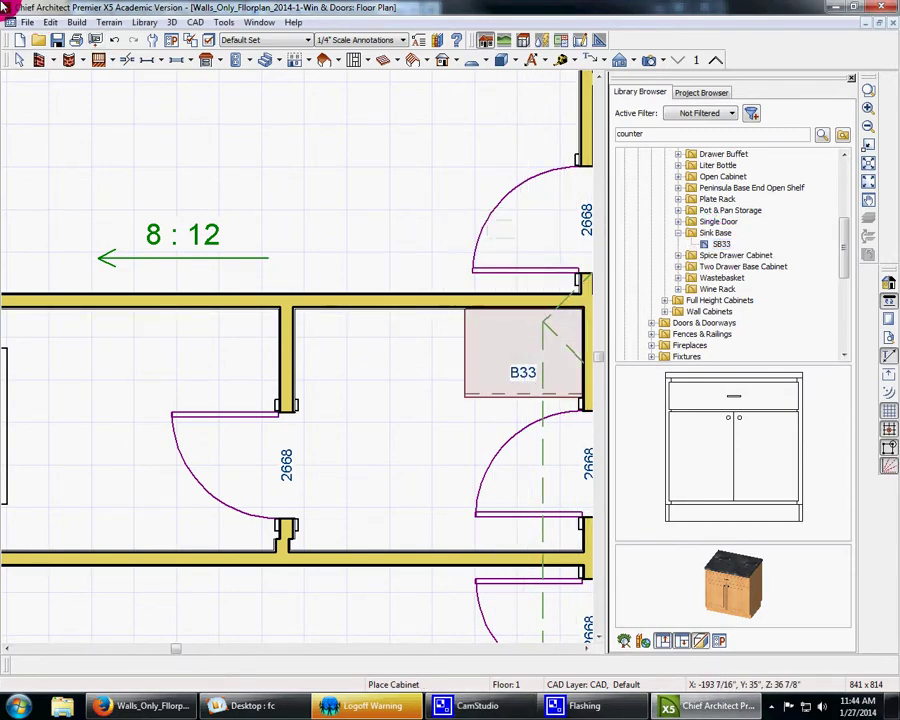
left_click(17, 58)
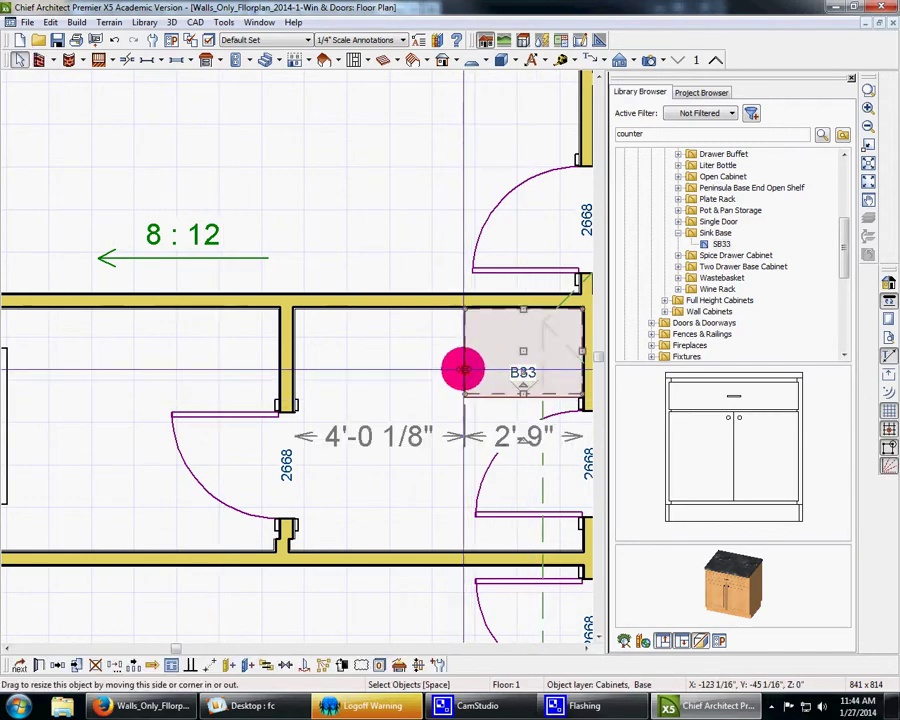
Step: Set the width of the new SB33 cabinet in the bathroom's upper corner to 48" and deselect it
double_click(463, 370)
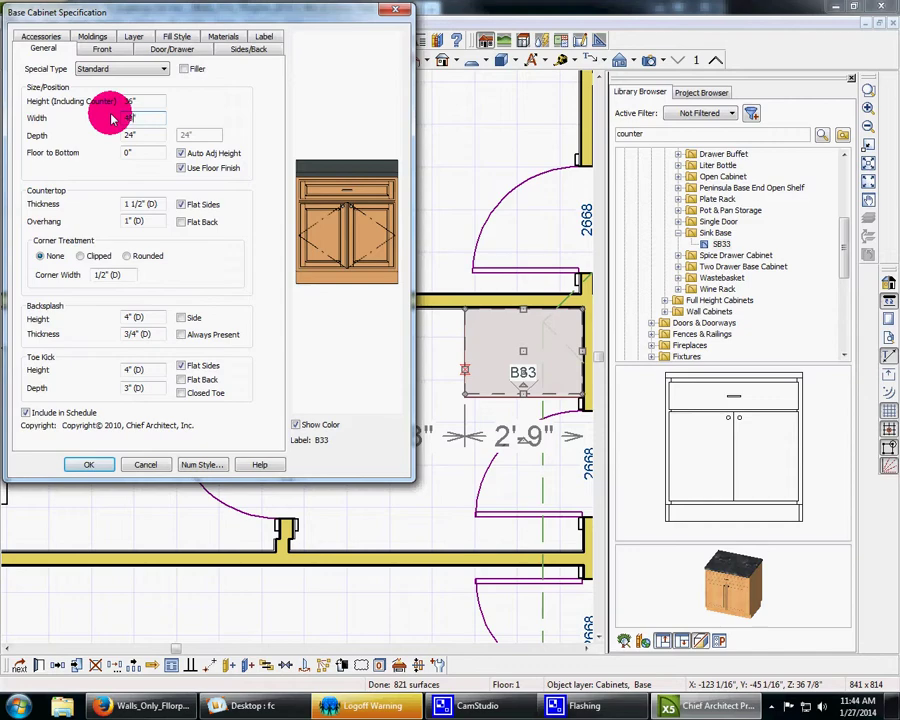
left_click(92, 465)
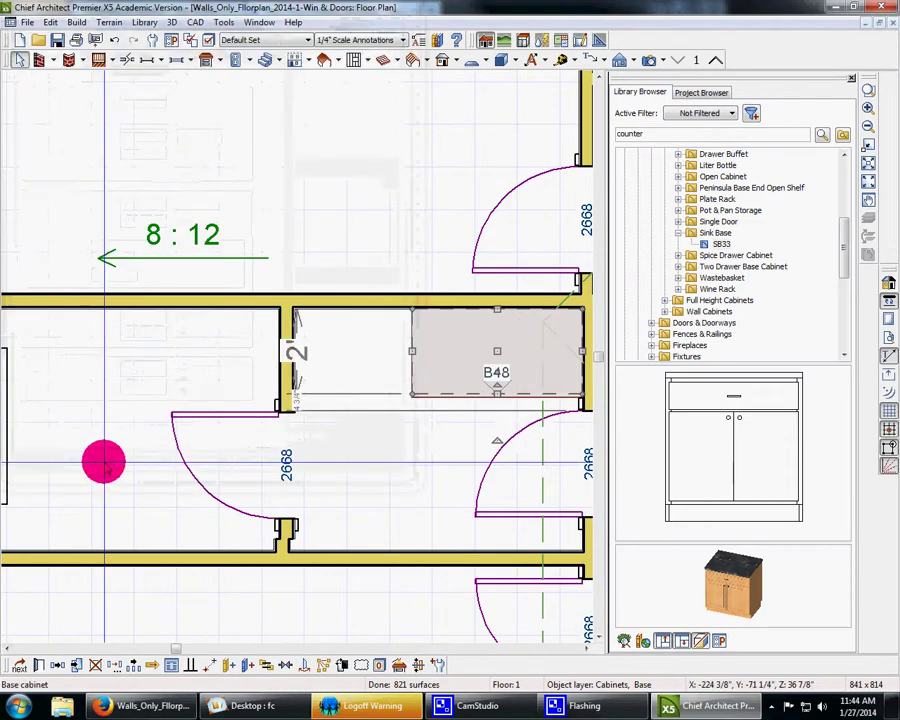
left_click(418, 258)
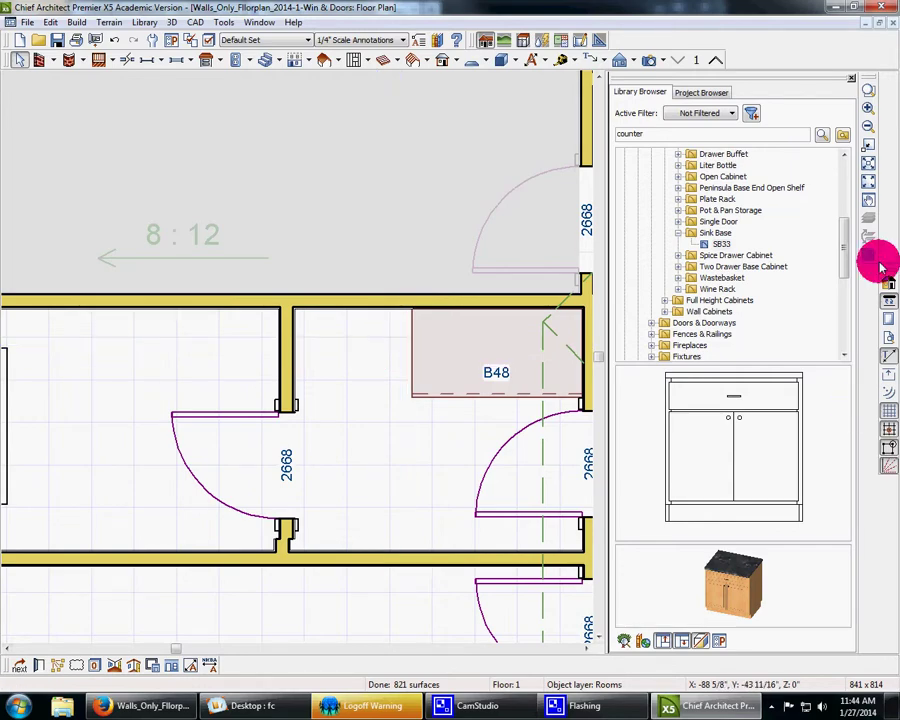
Step: Place a custom countertop at the free front corner of the 48" cabinet
scroll(849, 256, "up", 6)
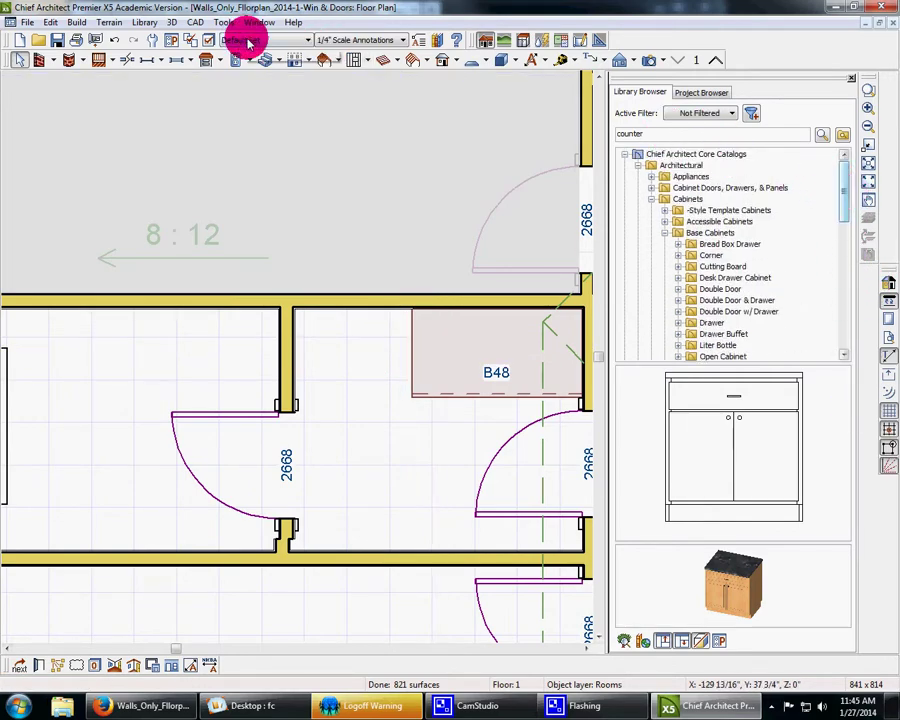
left_click(220, 64)
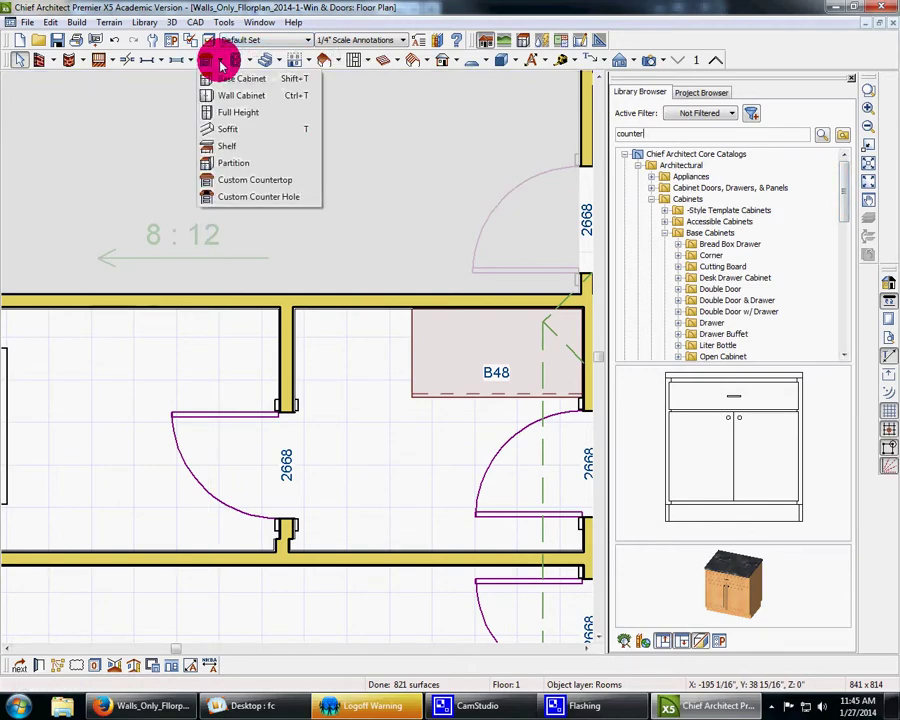
left_click_drag(220, 64, 248, 183)
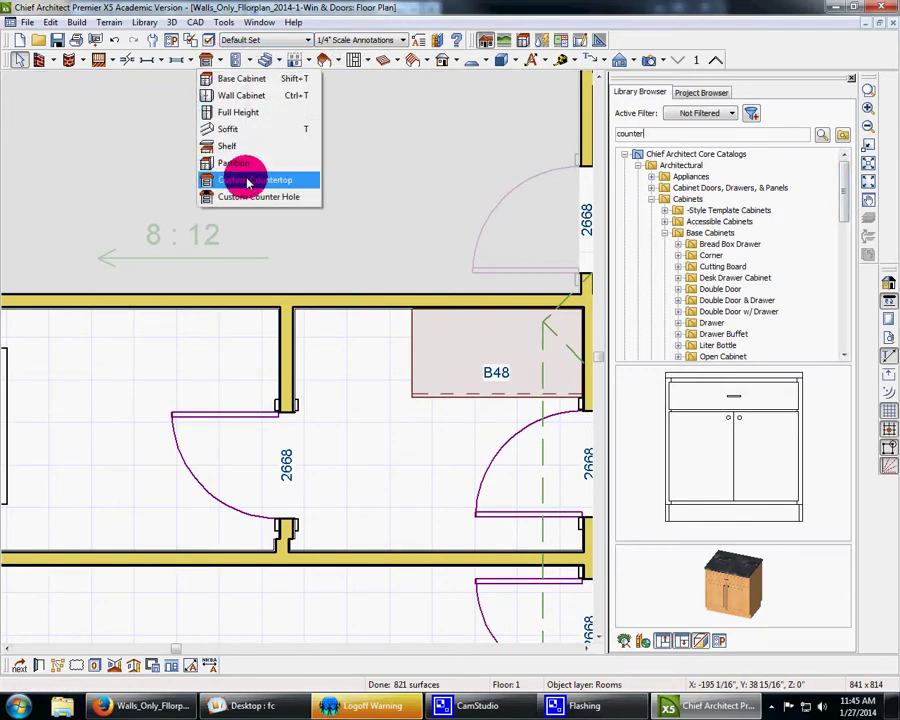
left_click(248, 182)
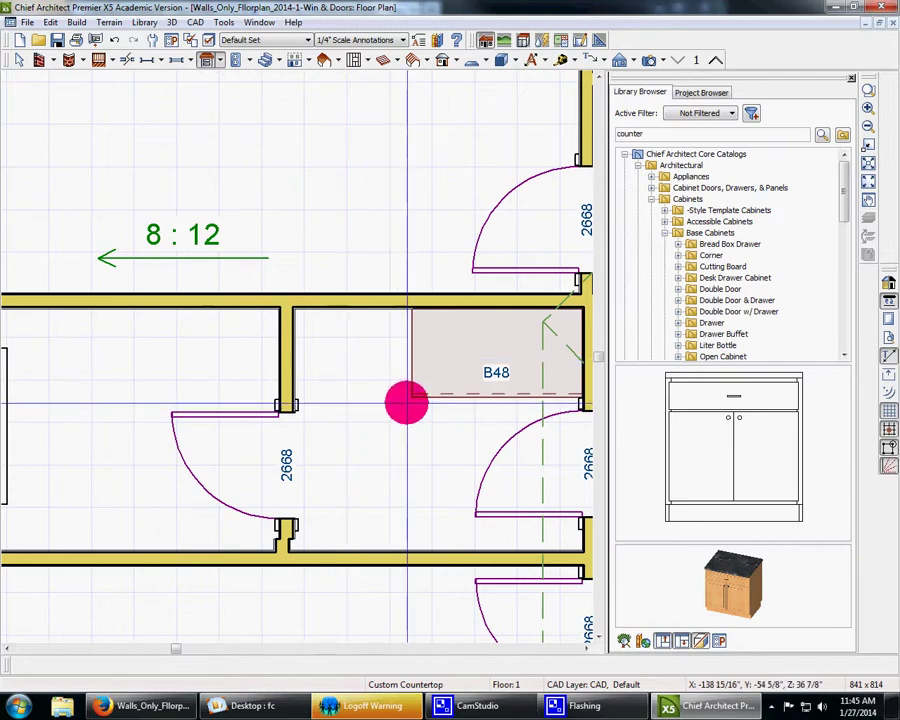
left_click(413, 397)
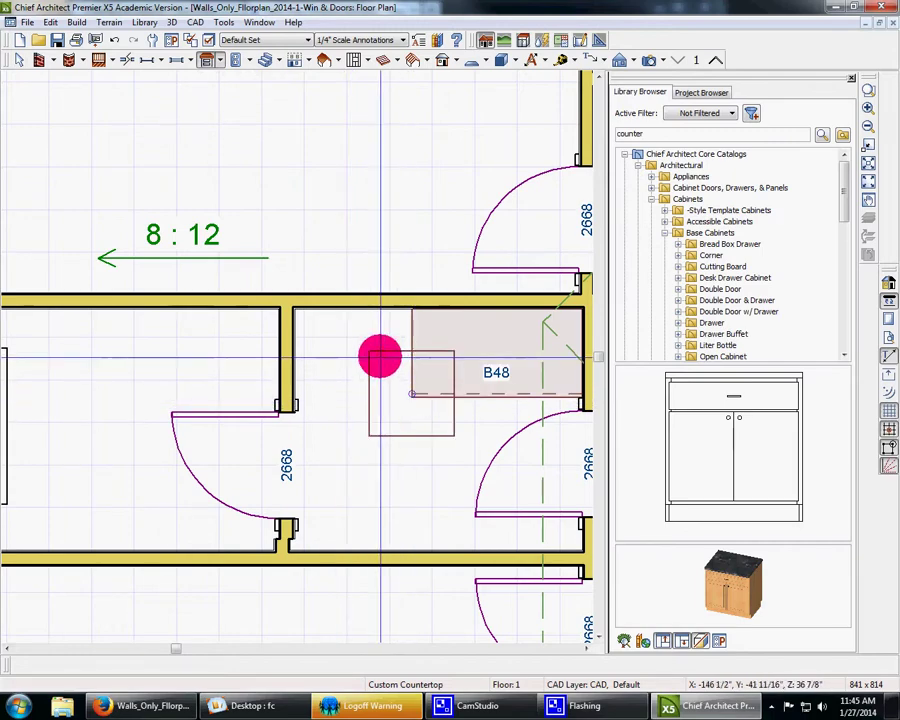
Step: Move and stretch the custom countertop to fill the gap between the 48" cabinet and the opposite side wall, about 2'-9 1/8" wide
left_click(18, 60)
left_click_drag(391, 368, 362, 350)
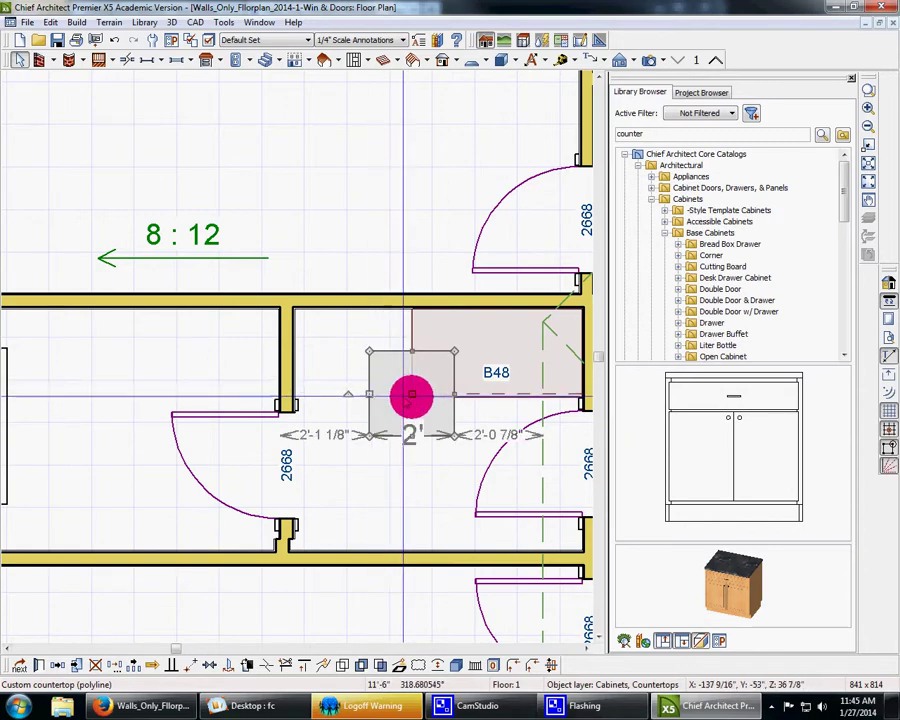
left_click_drag(412, 395, 300, 350)
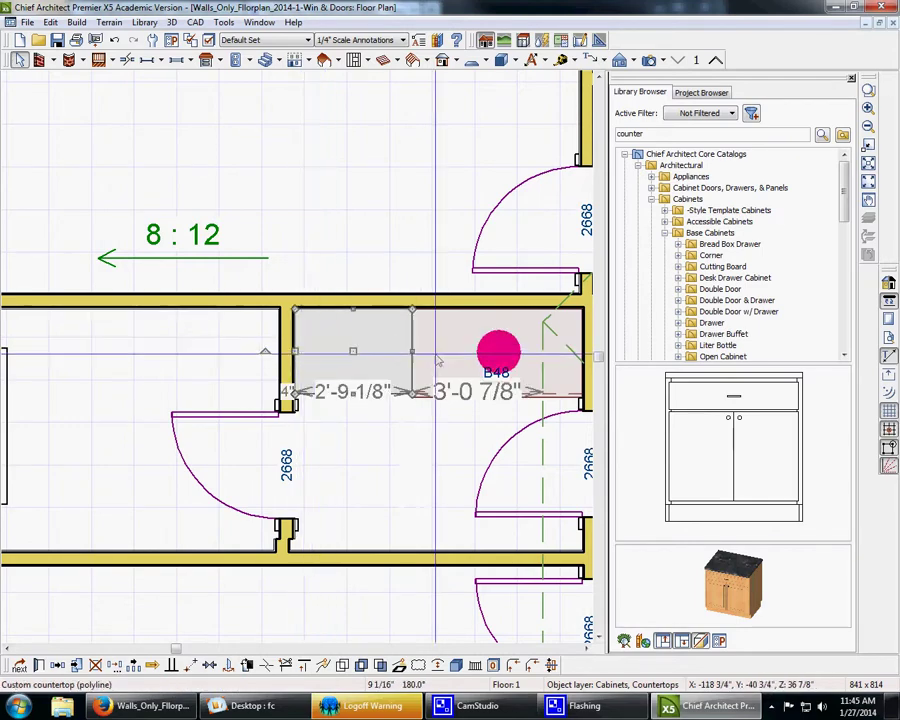
Step: Create a cross section/elevation view from the bathroom's lower wall toward the cabinet and countertop
left_click(170, 22)
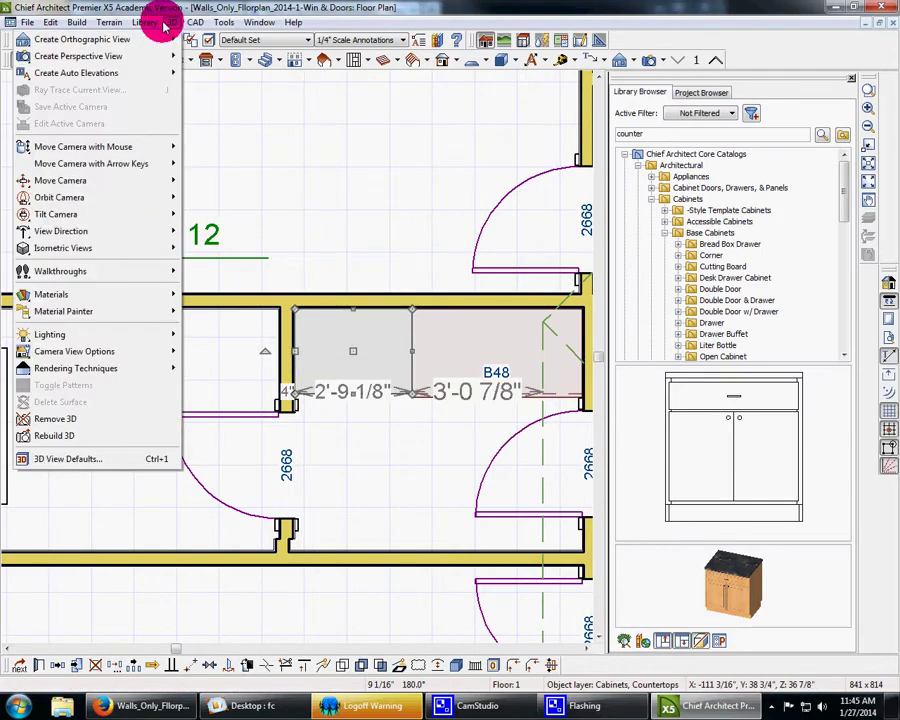
mouse_move(148, 22)
mouse_move(176, 24)
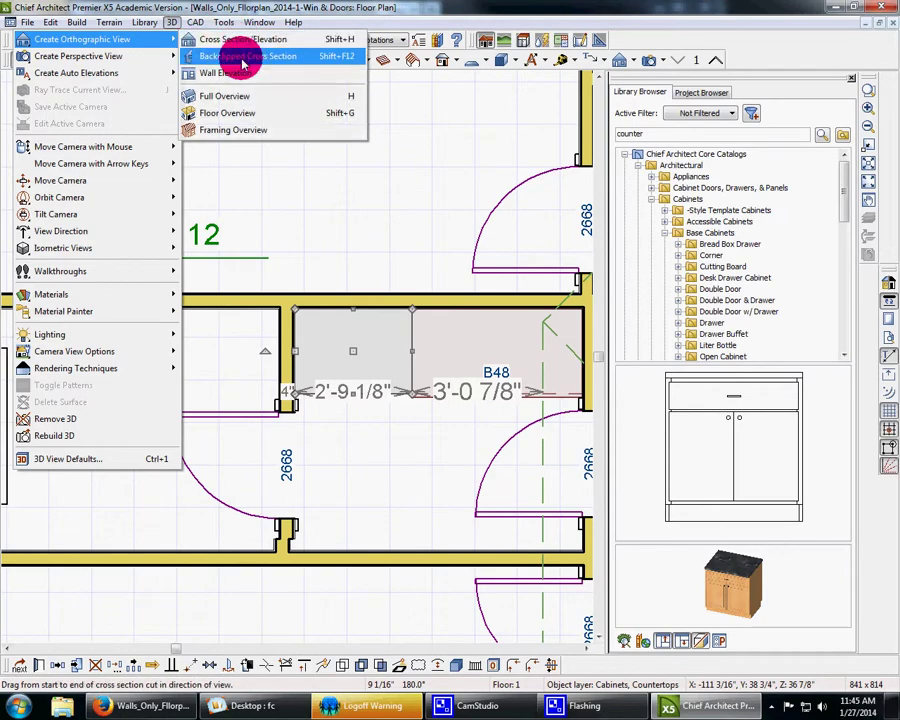
left_click(243, 58)
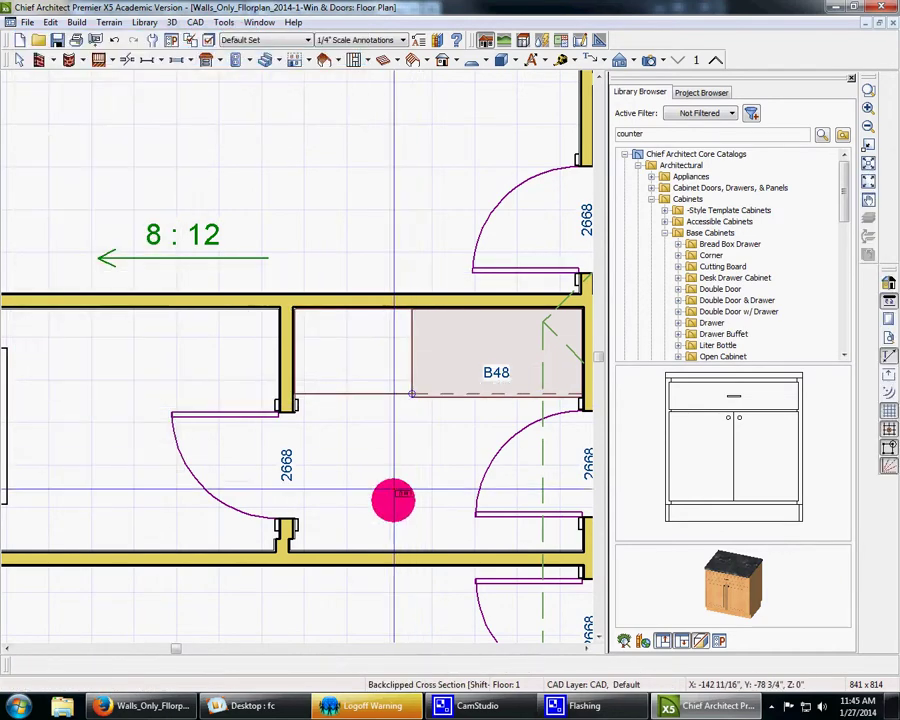
left_click(184, 22)
mouse_move(168, 23)
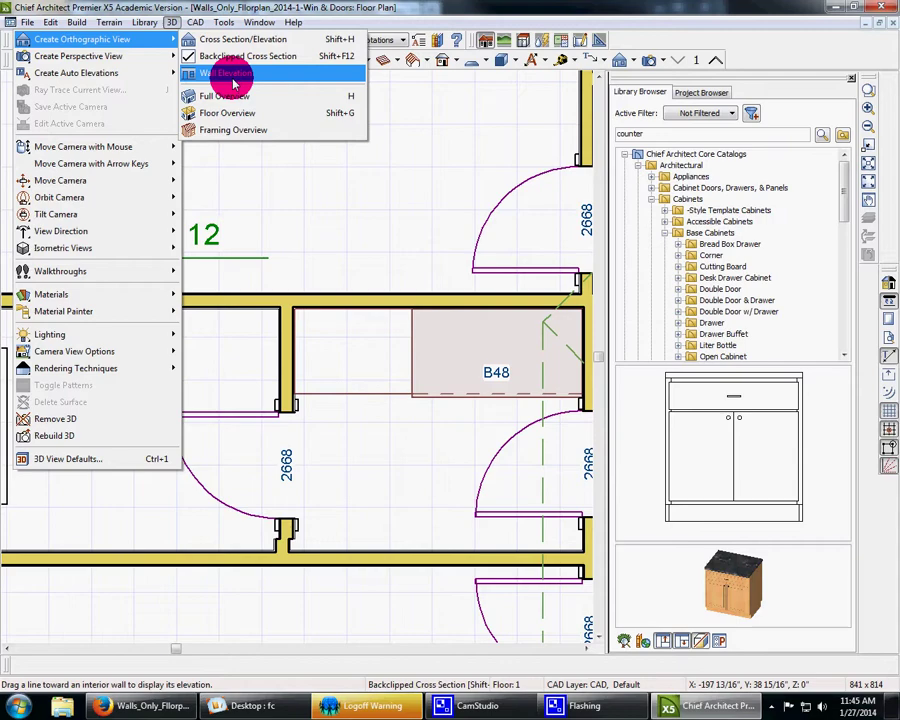
left_click(237, 73)
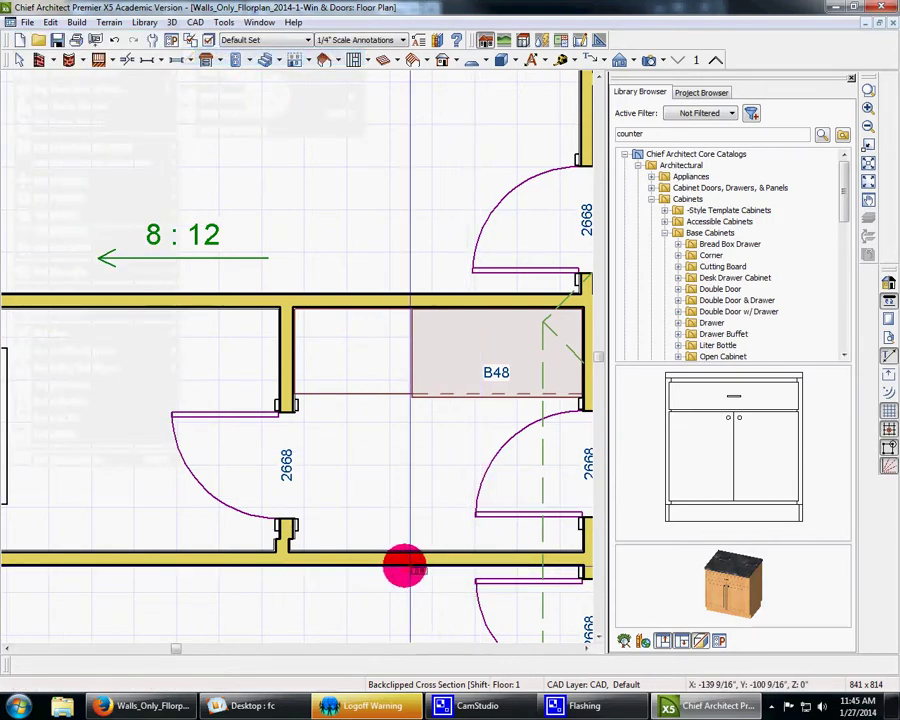
left_click_drag(396, 552, 397, 356)
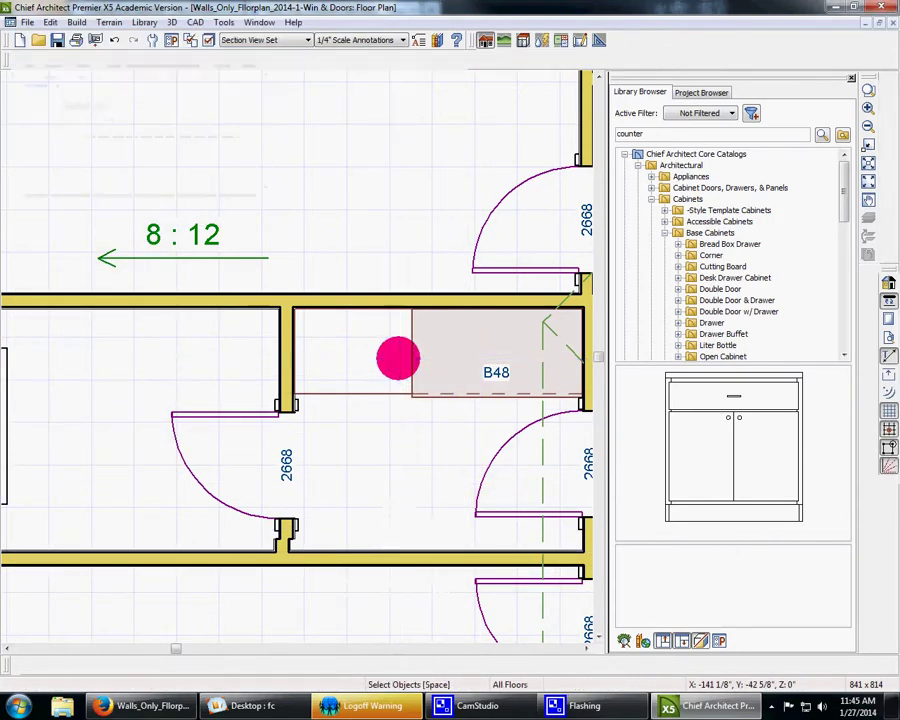
Step: Tile the cross section and floor plan views vertically
left_click(259, 22)
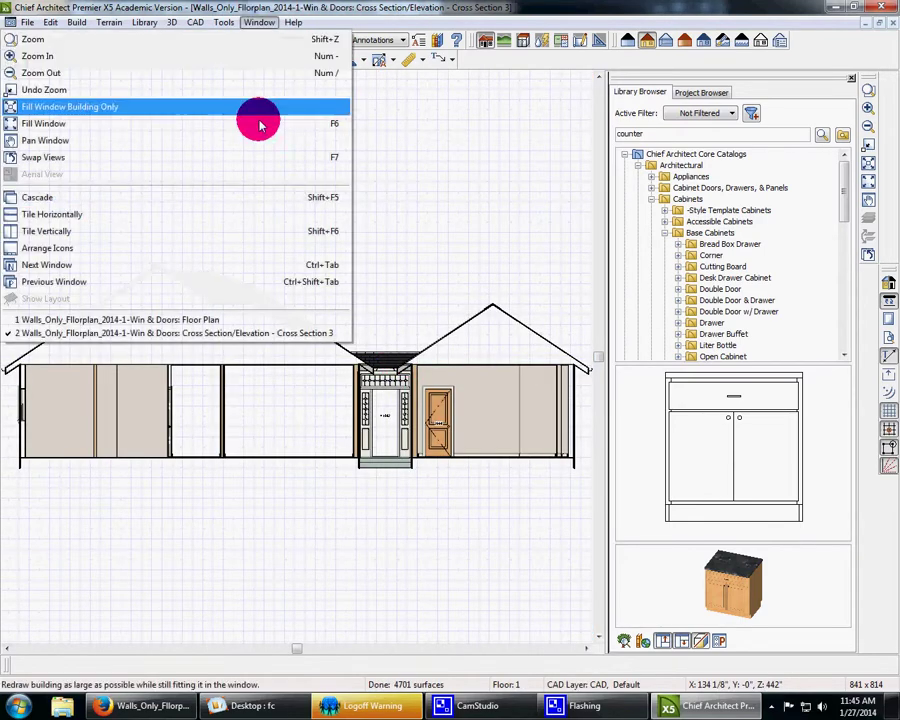
left_click(100, 231)
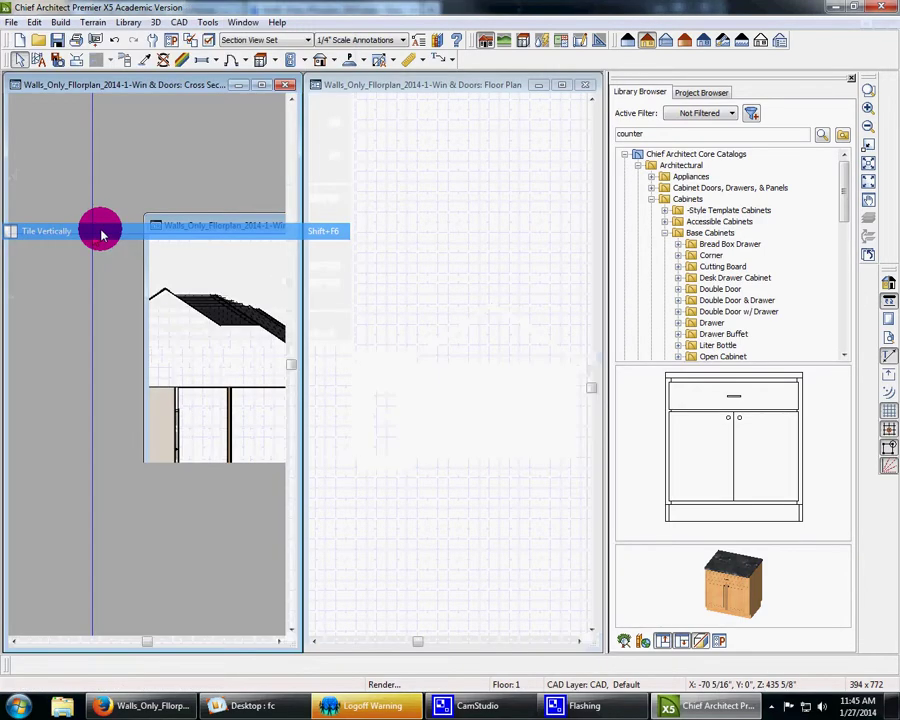
scroll(130, 426, "up", 5)
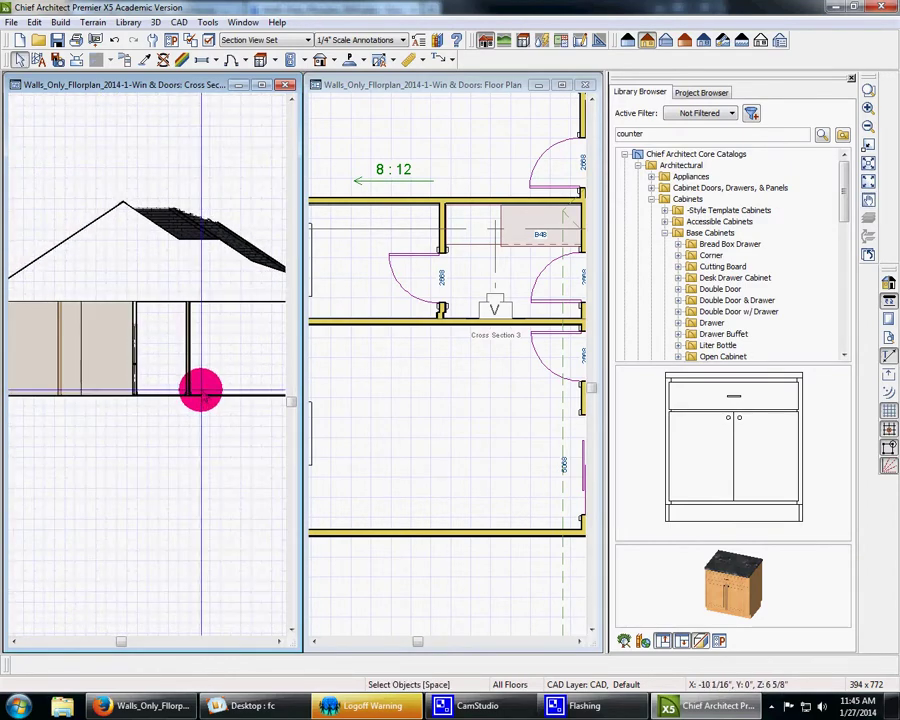
Step: Adjust the cross section camera in the floor plan so its view shows the bathroom cabinet and countertop
left_click(500, 297)
left_click(19, 60)
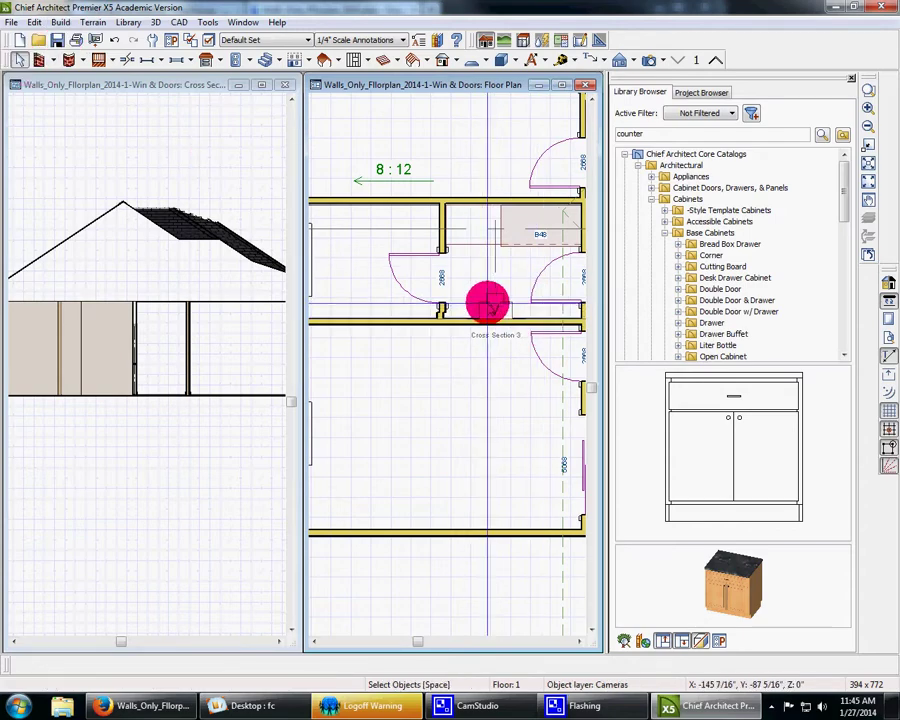
left_click(494, 302)
left_click_drag(497, 318, 505, 313)
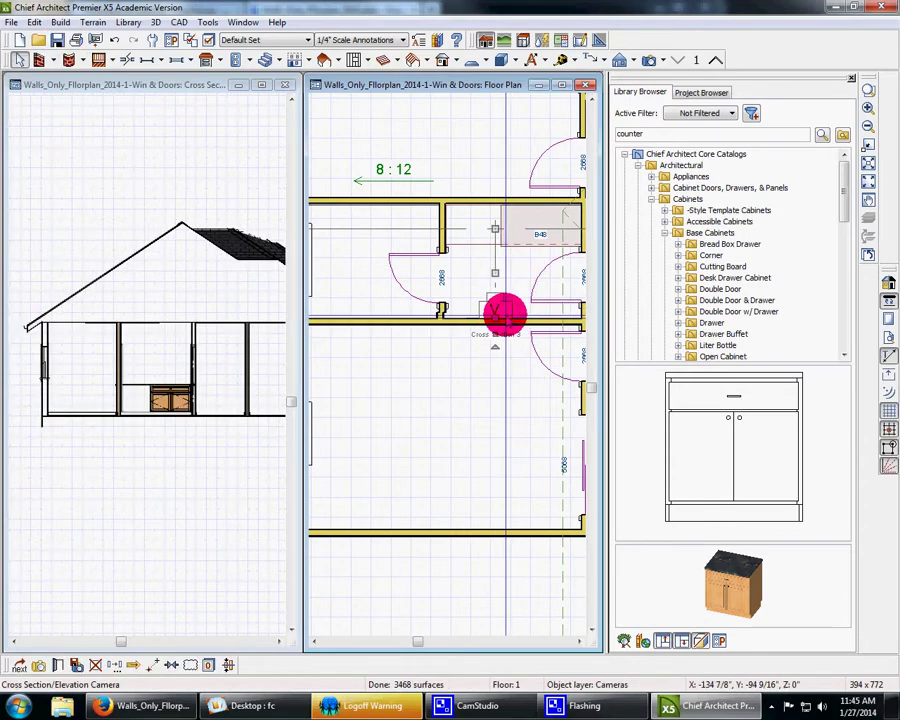
left_click(140, 370)
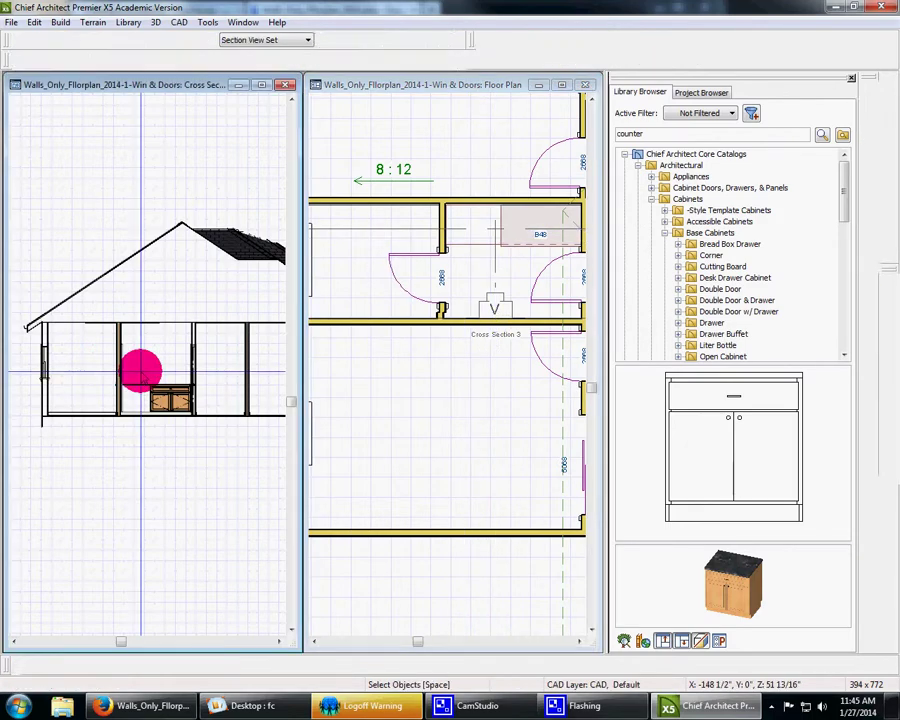
scroll(140, 370, "up", 3)
scroll(140, 373, "down", 2)
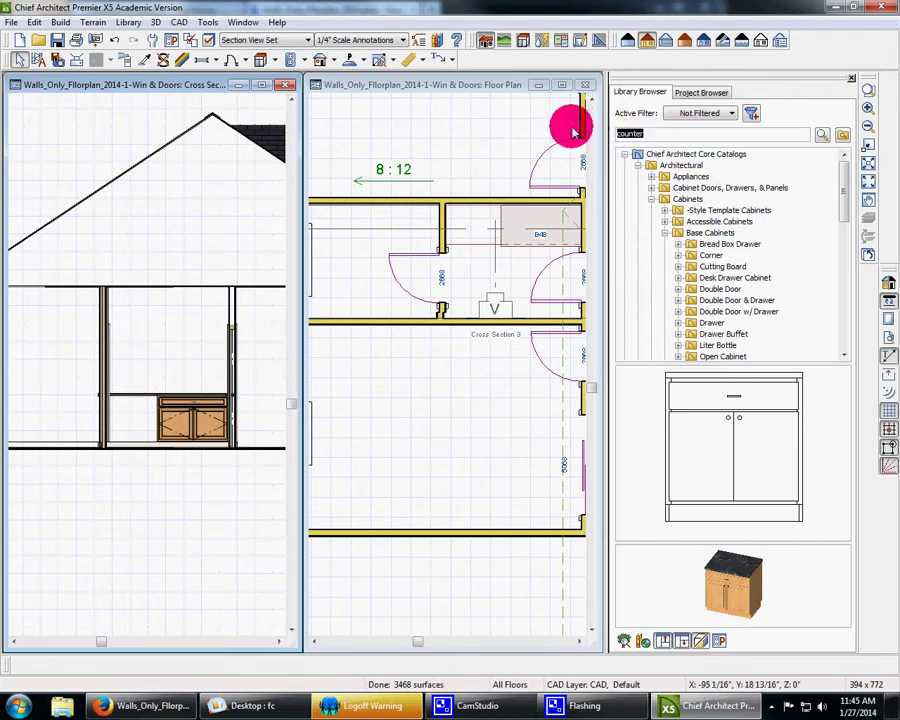
Step: Search the library for "sink" and try to place the Bowl (undermount) with faucet on the 48" cabinet
type("sink")
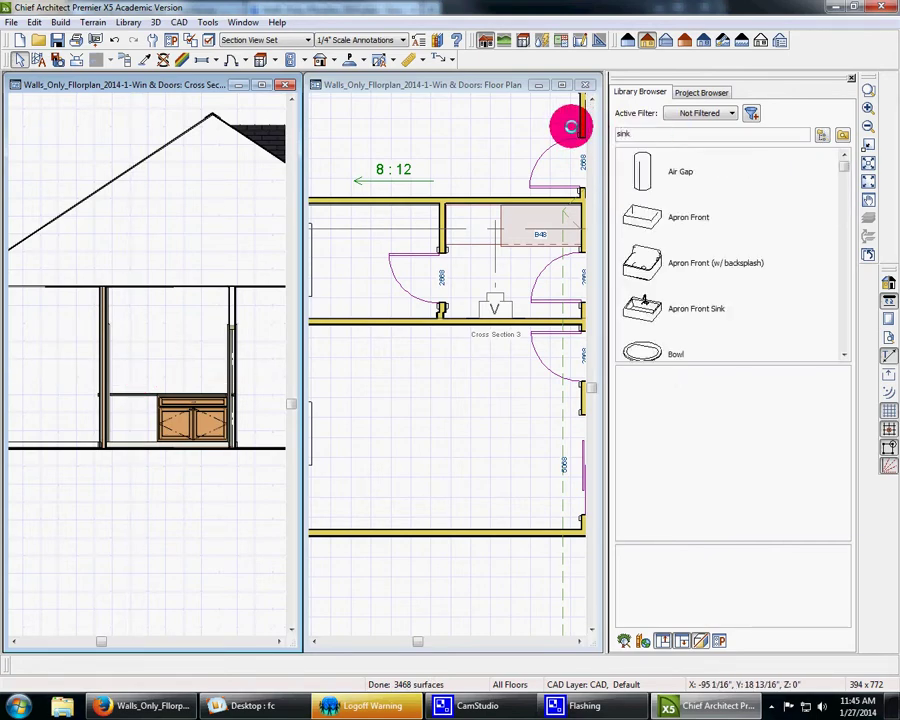
scroll(845, 357, "down", 3)
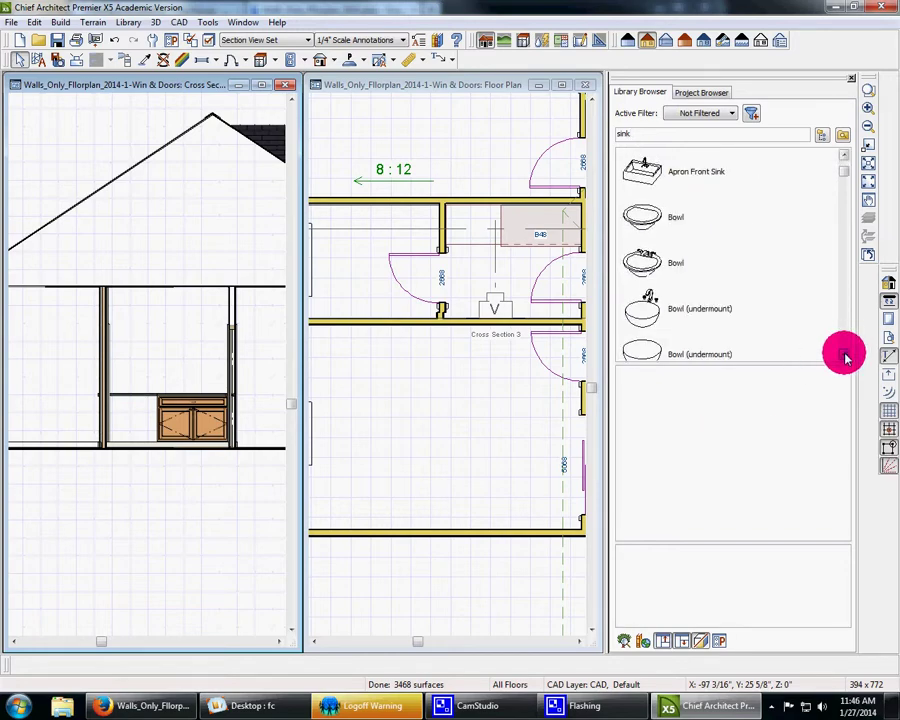
scroll(845, 357, "down", 1)
left_click(668, 270)
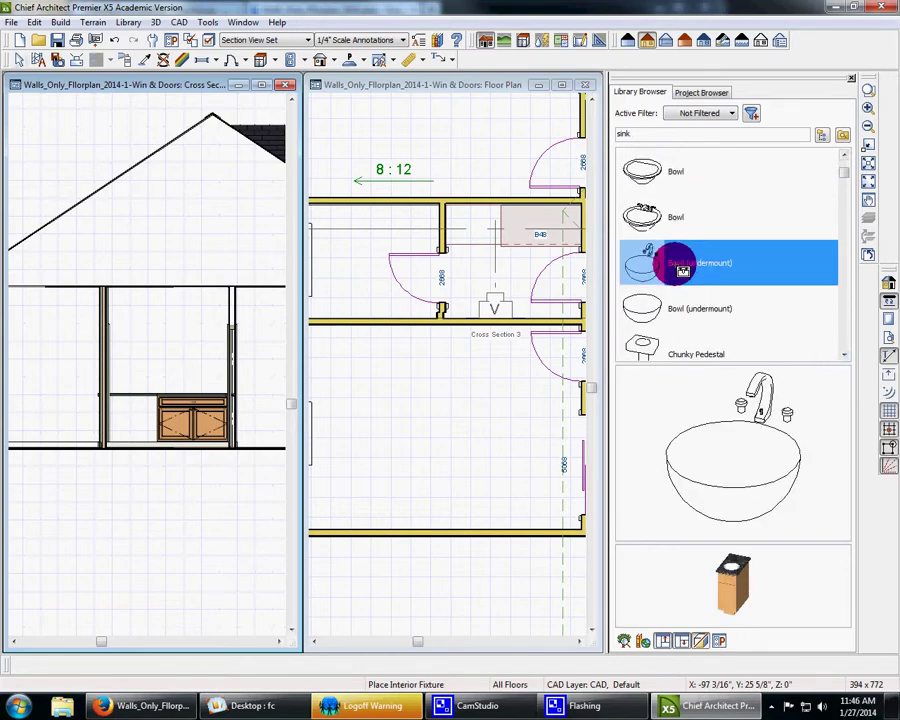
left_click(540, 222)
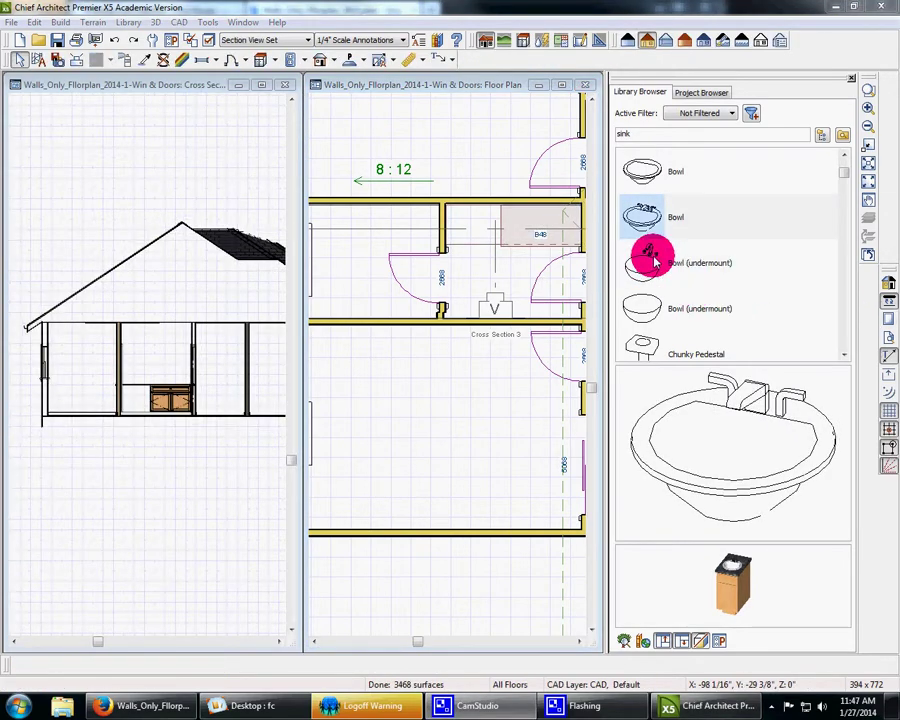
Step: Compare the undermount bowl with the rimmed Bowl with faucet and try to place the latter on the 48" cabinet
left_click(657, 266)
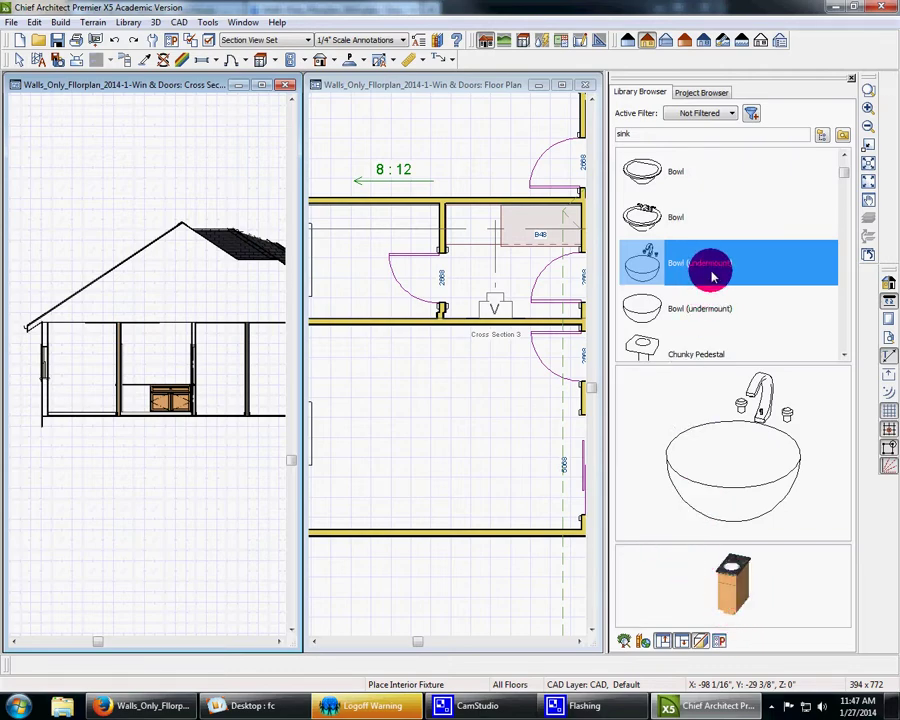
left_click(651, 216)
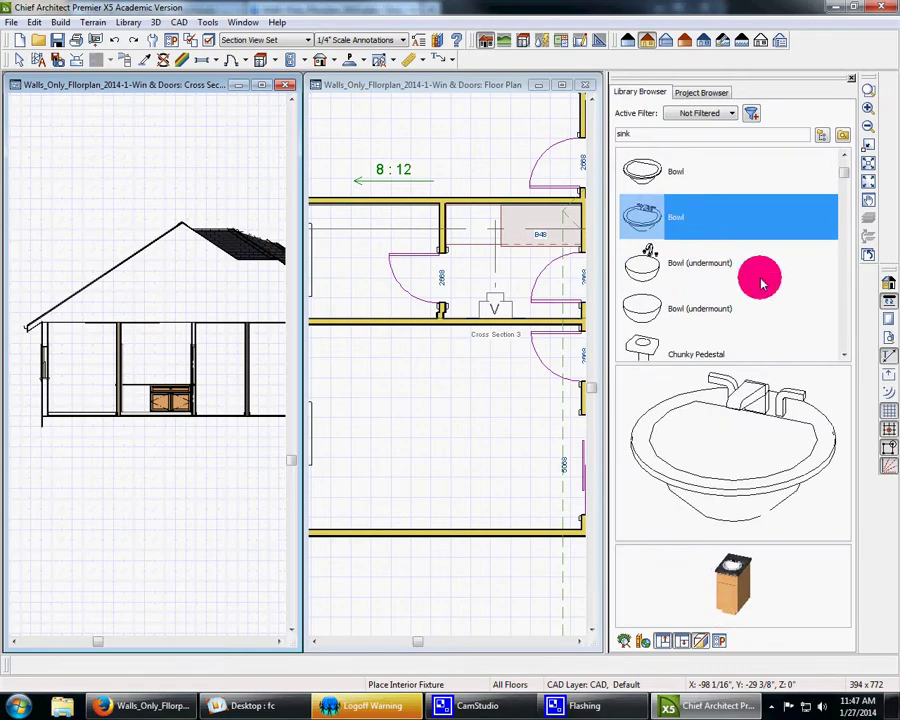
left_click(538, 224)
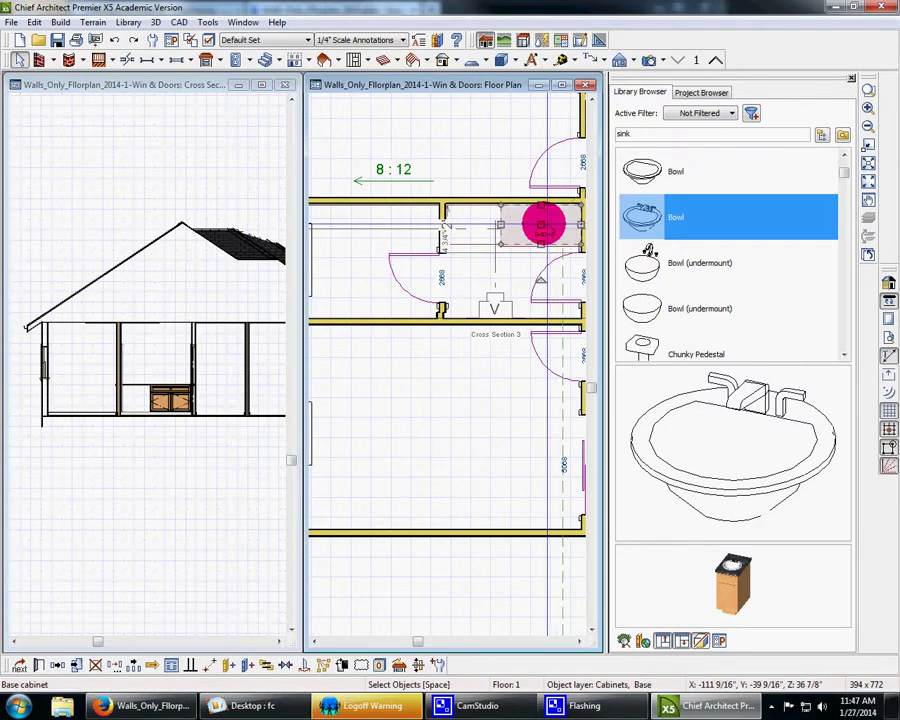
left_click(520, 165)
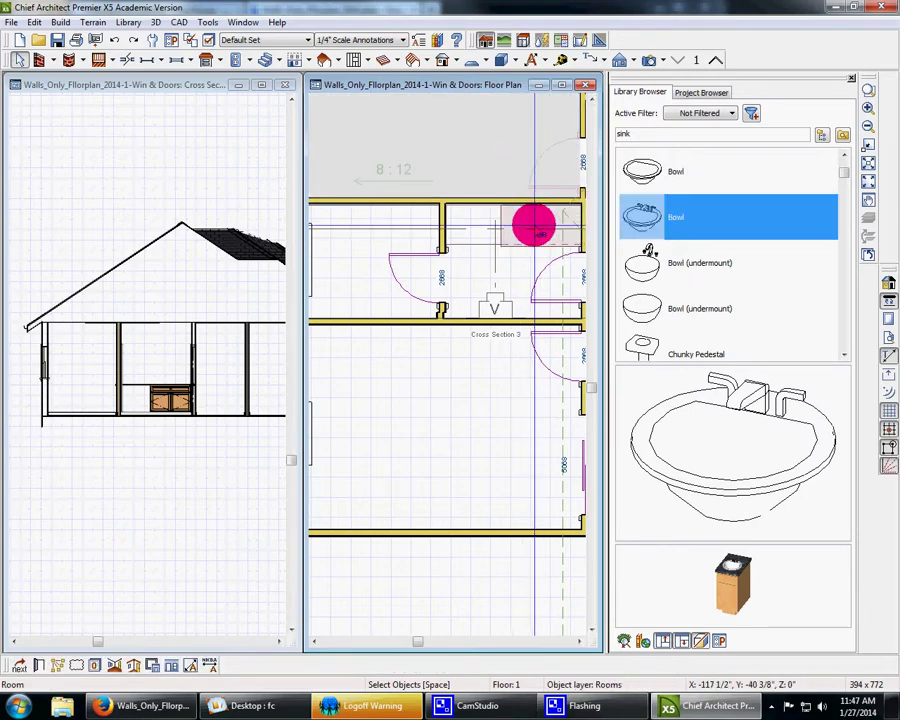
left_click(544, 225)
left_click(516, 273)
left_click(460, 412)
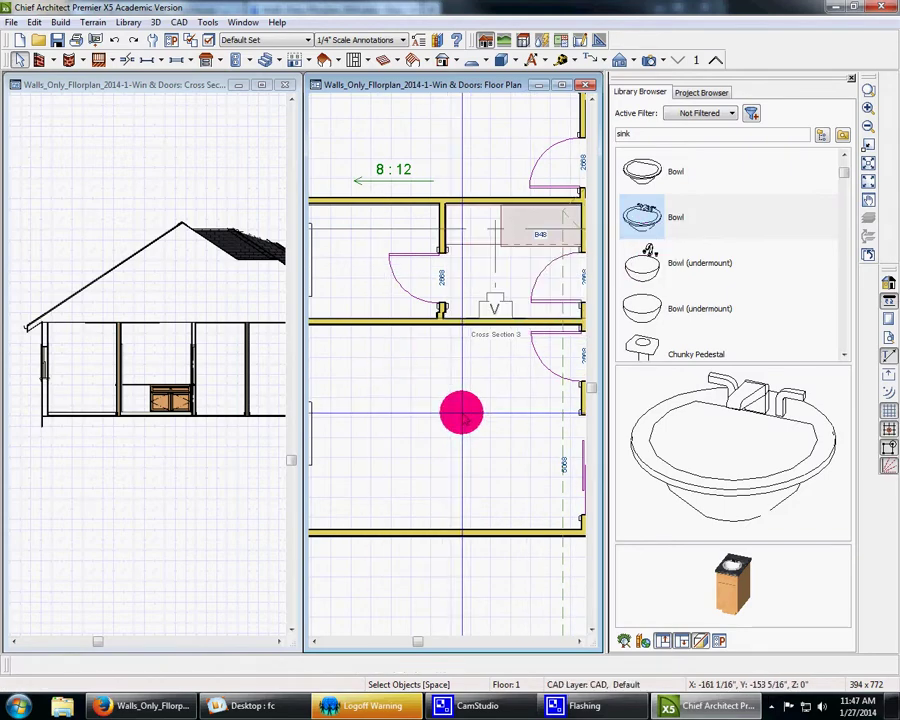
left_click(508, 162)
Step: Place a custom countertop in the middle of the 48" cabinet
left_click(664, 220)
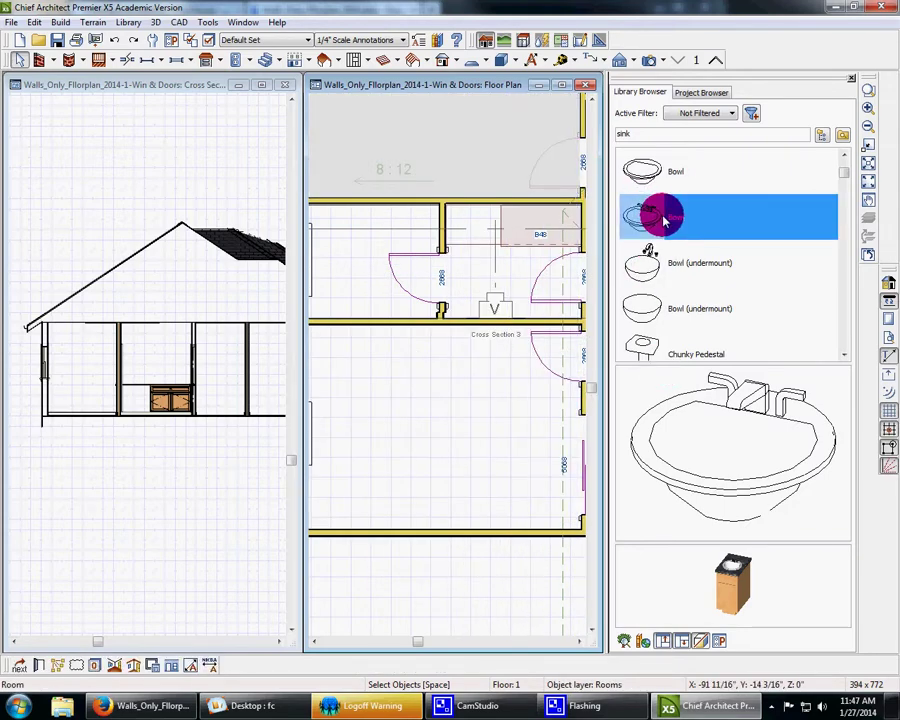
left_click(209, 65)
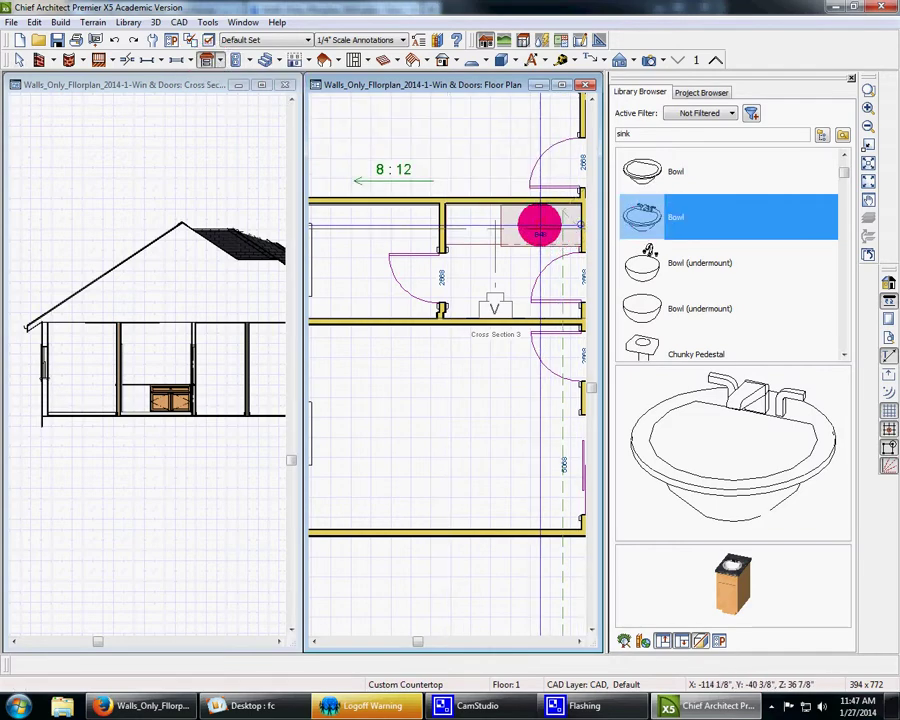
left_click(539, 226)
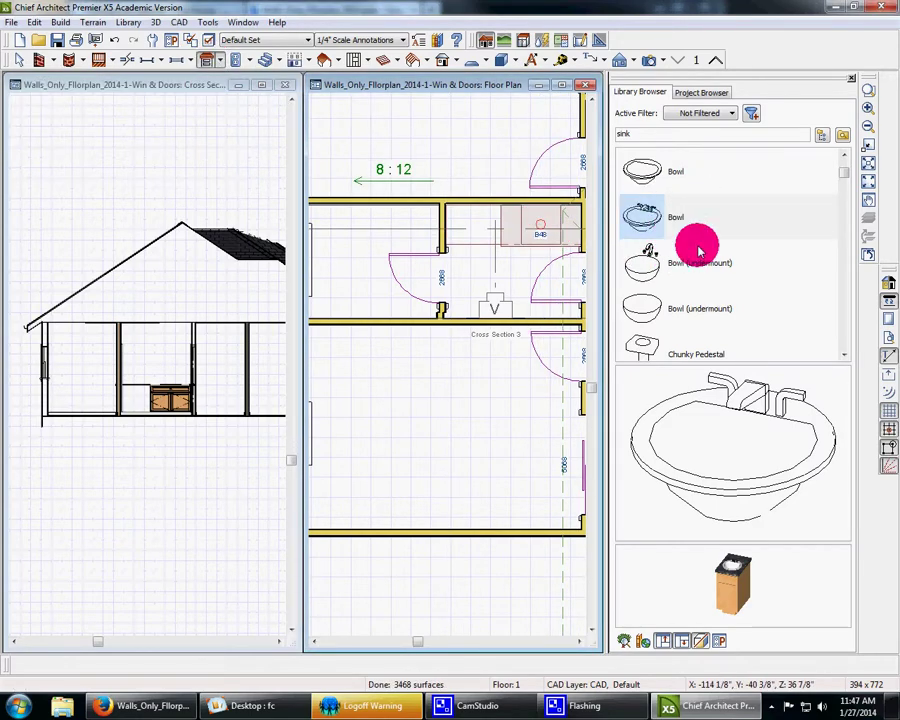
Step: Undo the custom countertop placed in the middle of the 48" cabinet
left_click(19, 60)
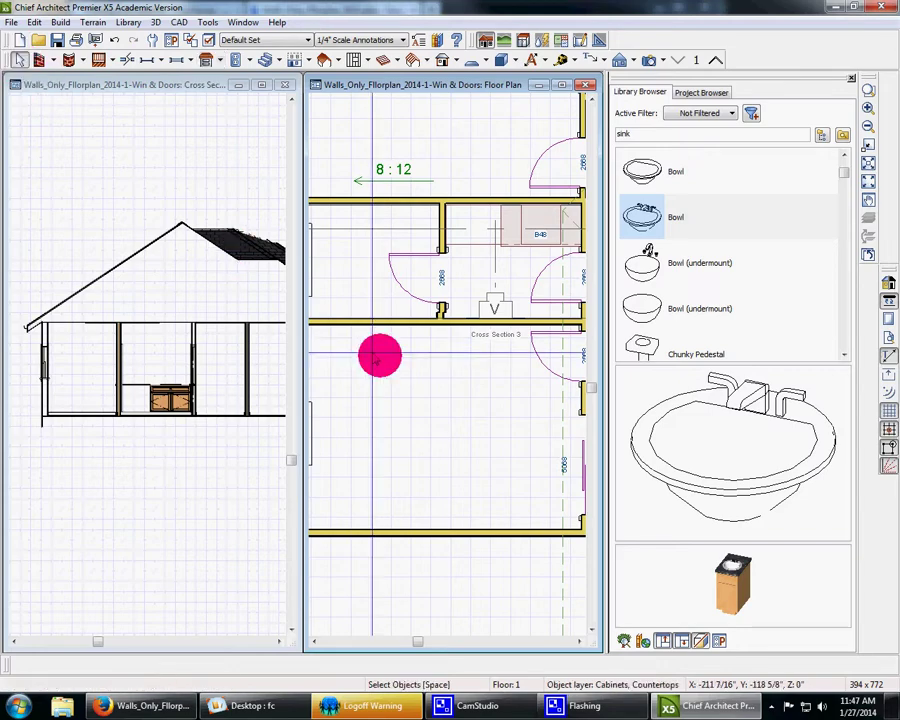
scroll(478, 297, "up", 5)
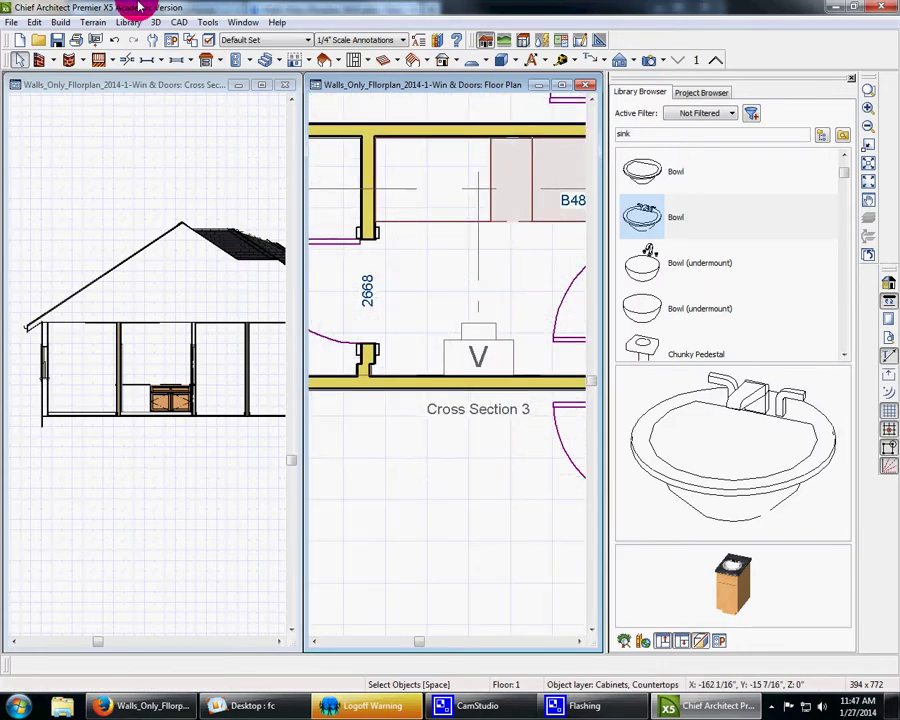
left_click(114, 40)
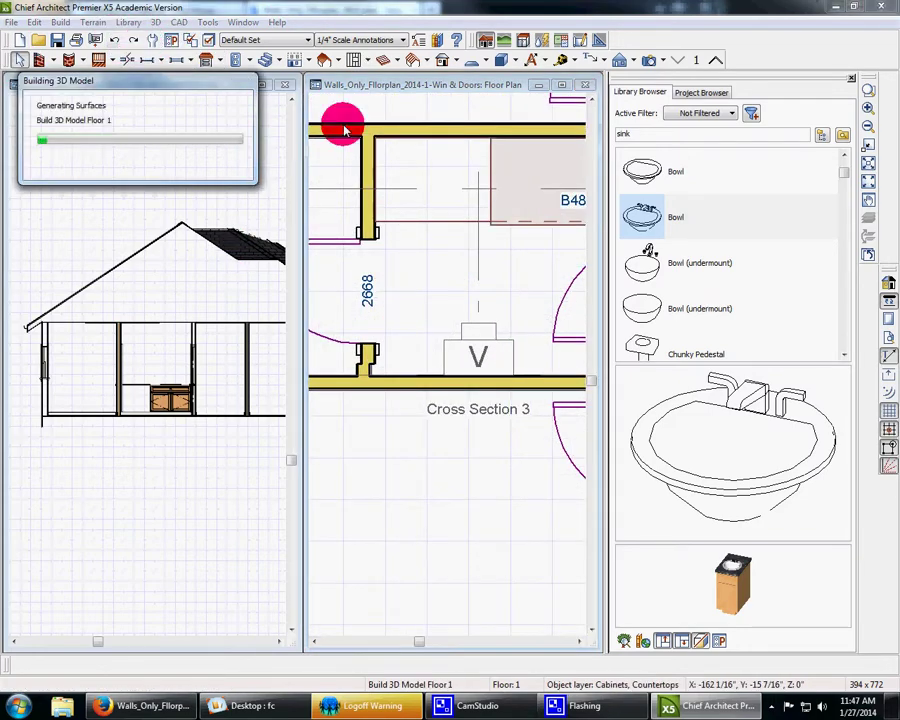
Step: Try to place the Bowl sink with faucet from the library on the 48" cabinet
left_click(657, 226)
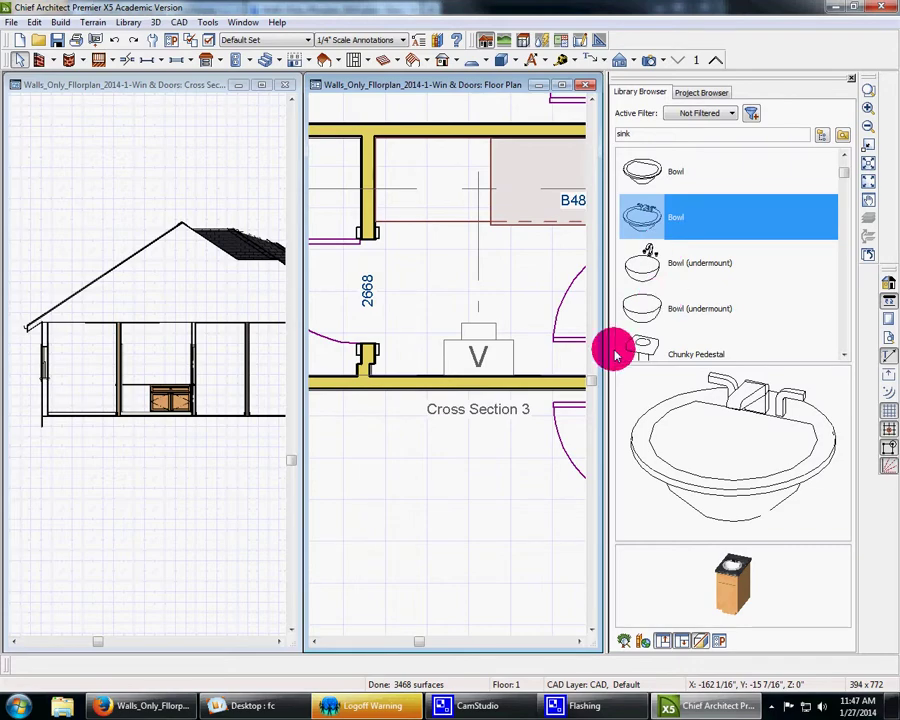
left_click(580, 643)
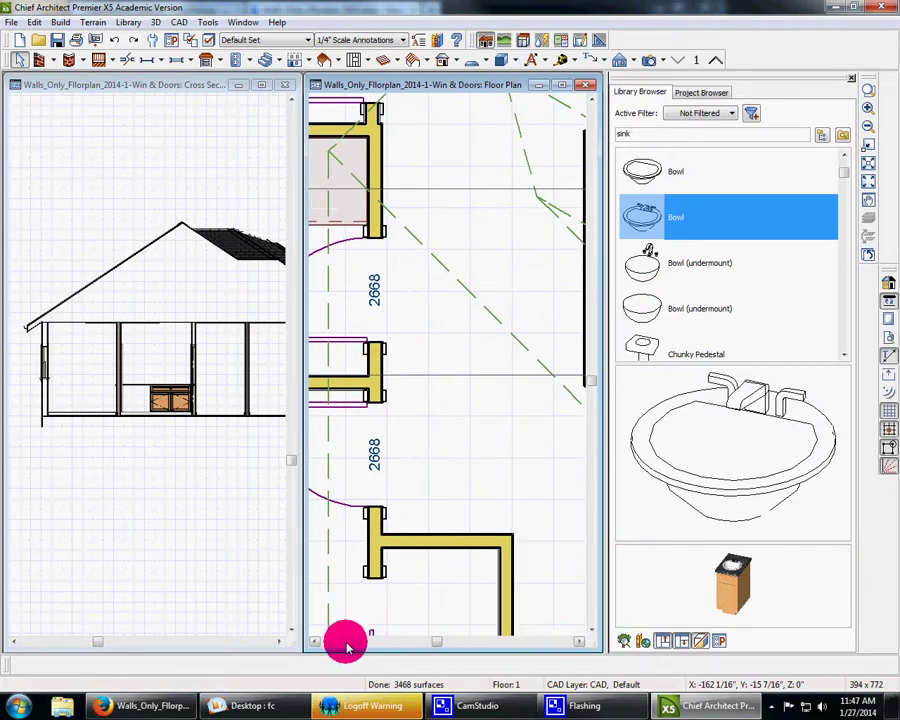
left_click(315, 642)
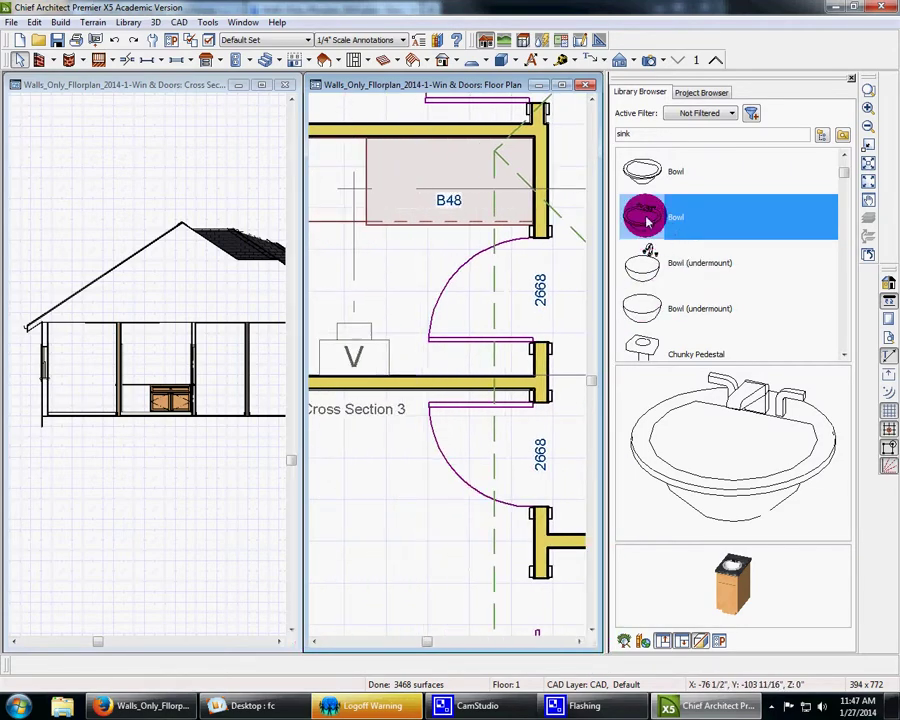
left_click_drag(648, 222, 445, 182)
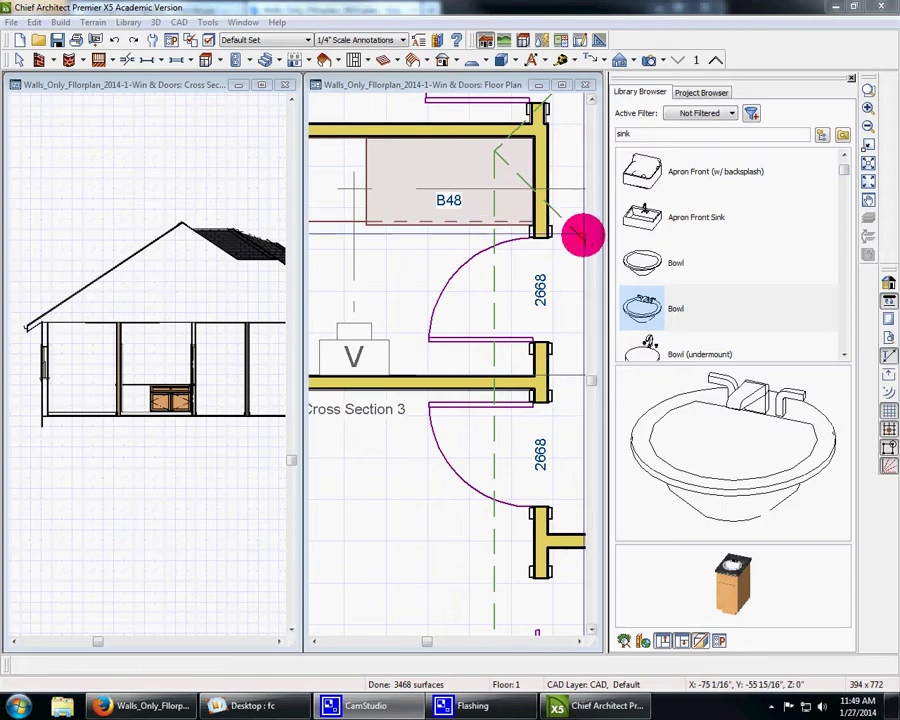
left_click(18, 60)
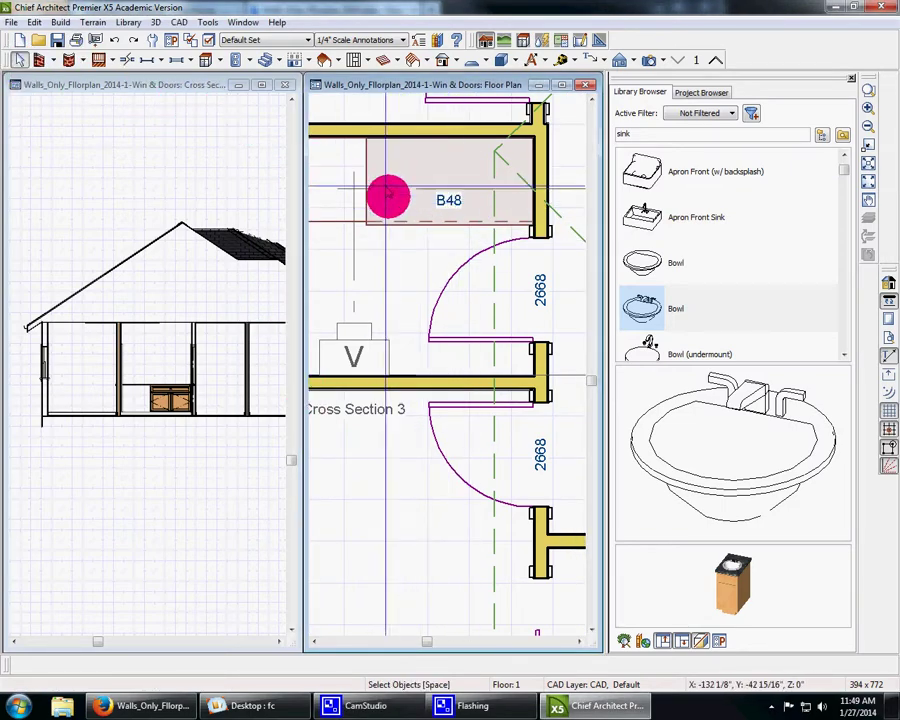
left_click(415, 210)
key("Delete")
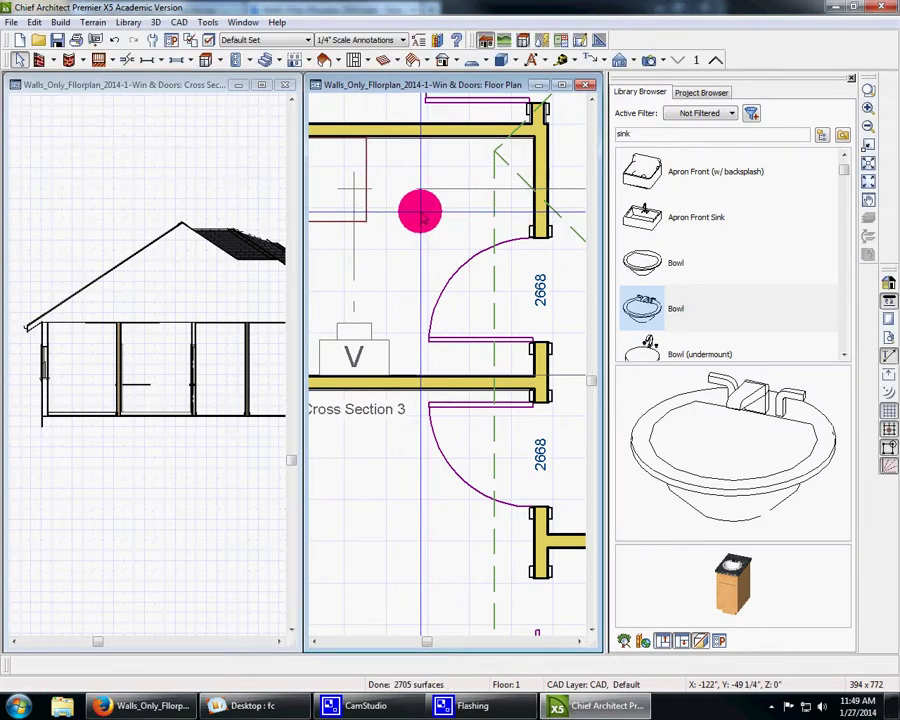
left_click(115, 42)
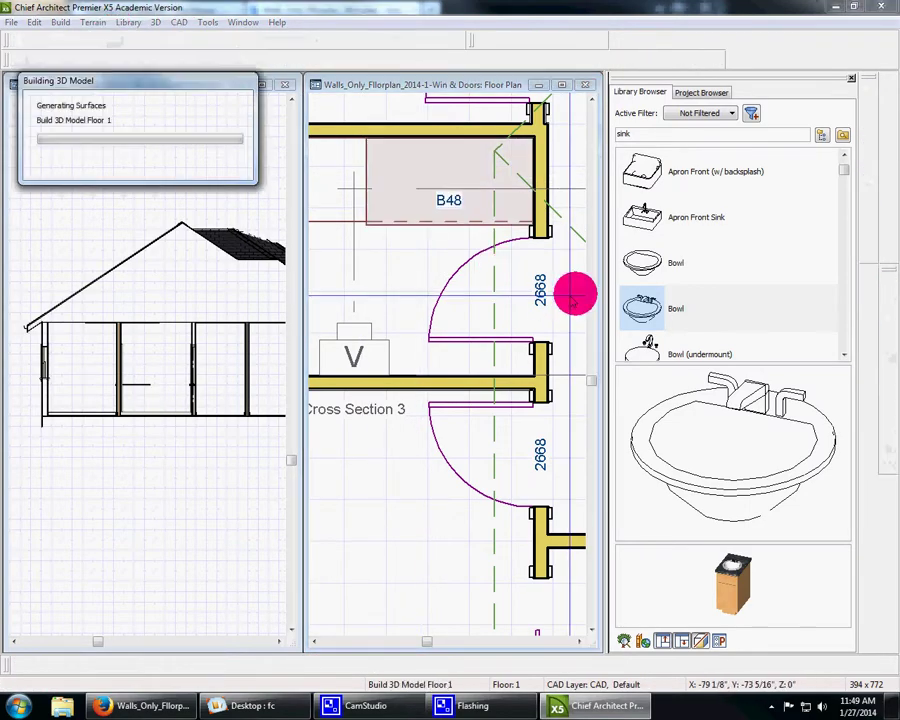
Step: Retry placing the Bowl sink with faucet on the 48" cabinet, this time with the Base Cabinet tool active
left_click(660, 310)
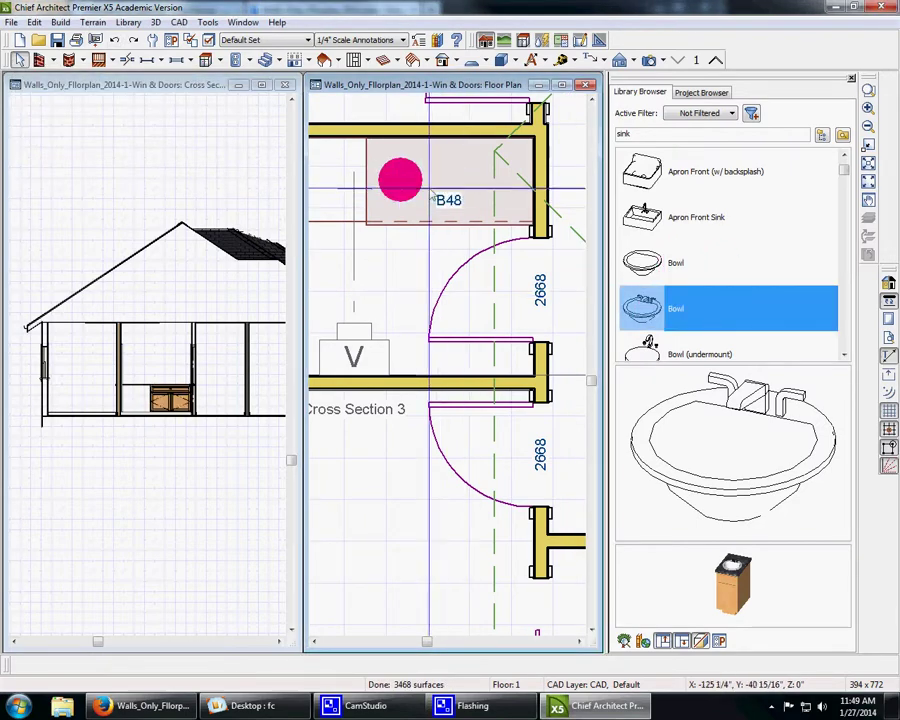
left_click(216, 58)
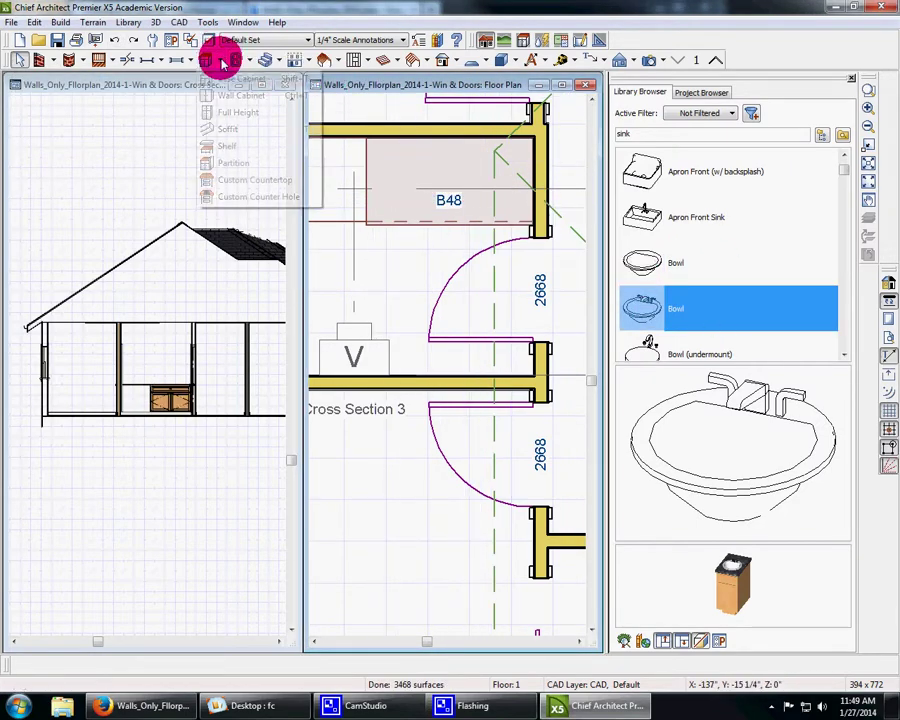
left_click(262, 82)
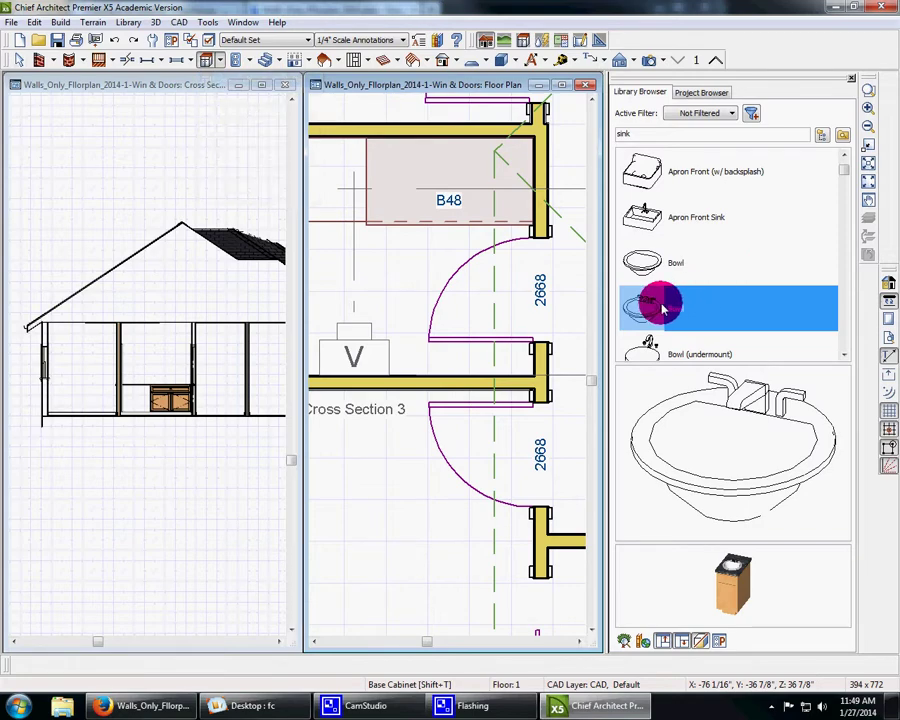
left_click(444, 177)
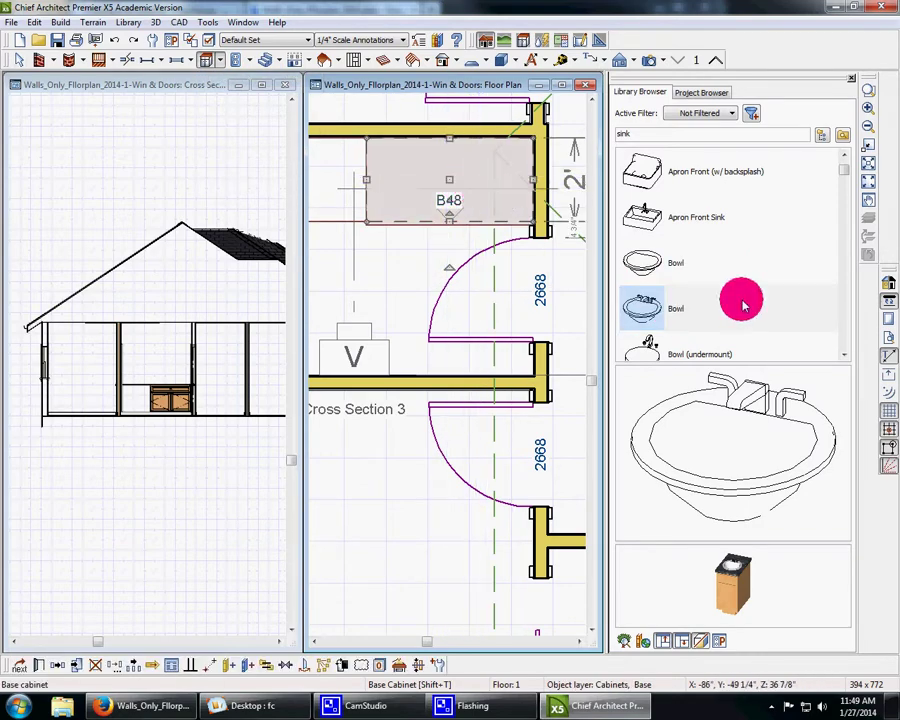
left_click(652, 309)
left_click(447, 183)
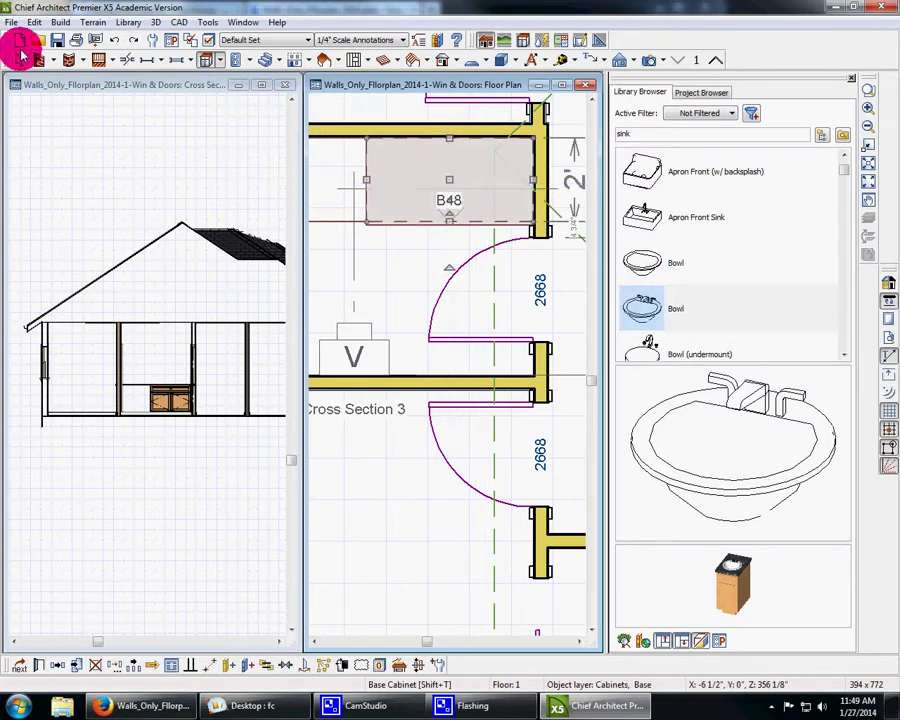
Step: Replace the 48" base cabinet with the library's SB33 sink base in the same bathroom corner and widen it to 4'
left_click(213, 59)
left_click(236, 77)
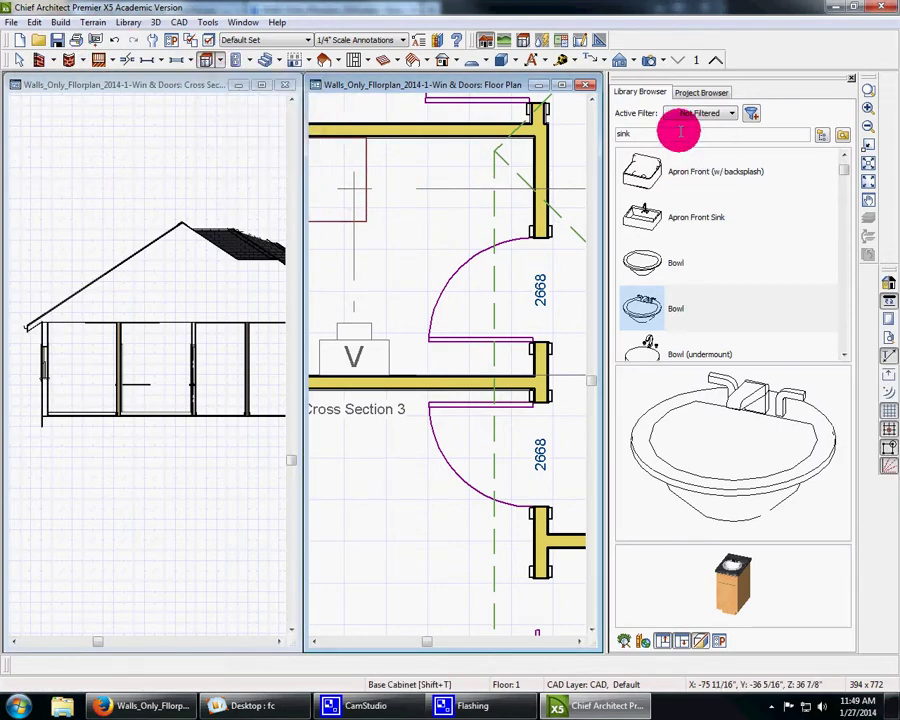
left_click(821, 134)
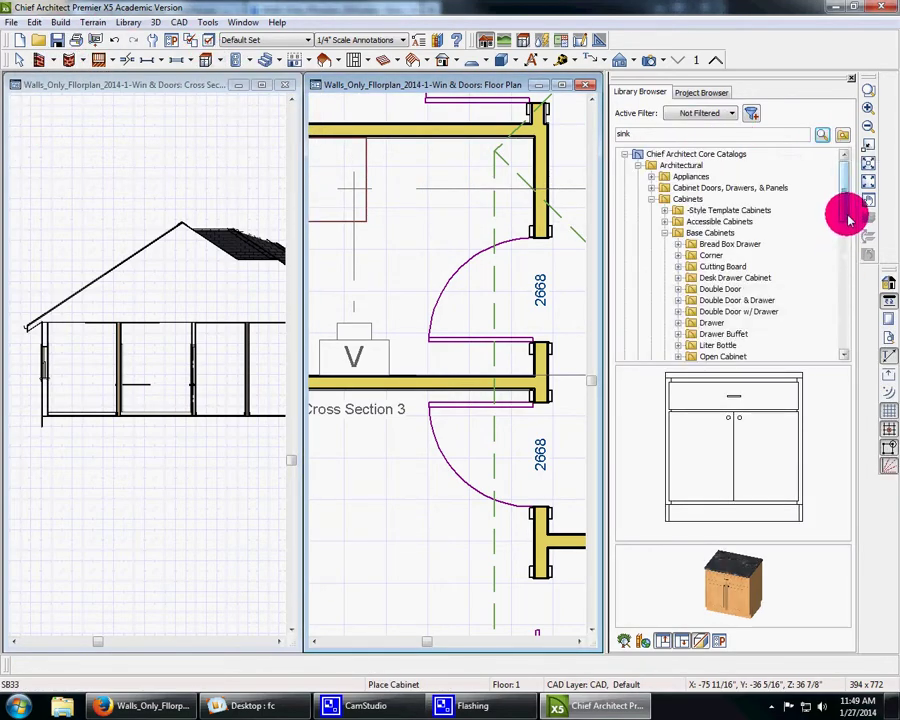
left_click_drag(848, 213, 850, 258)
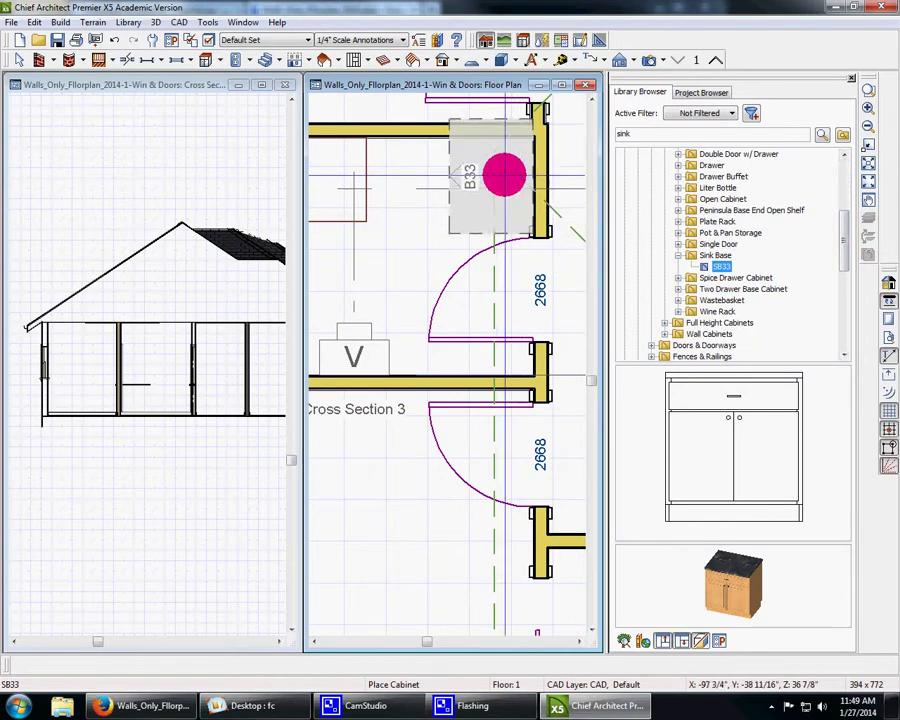
left_click(476, 178)
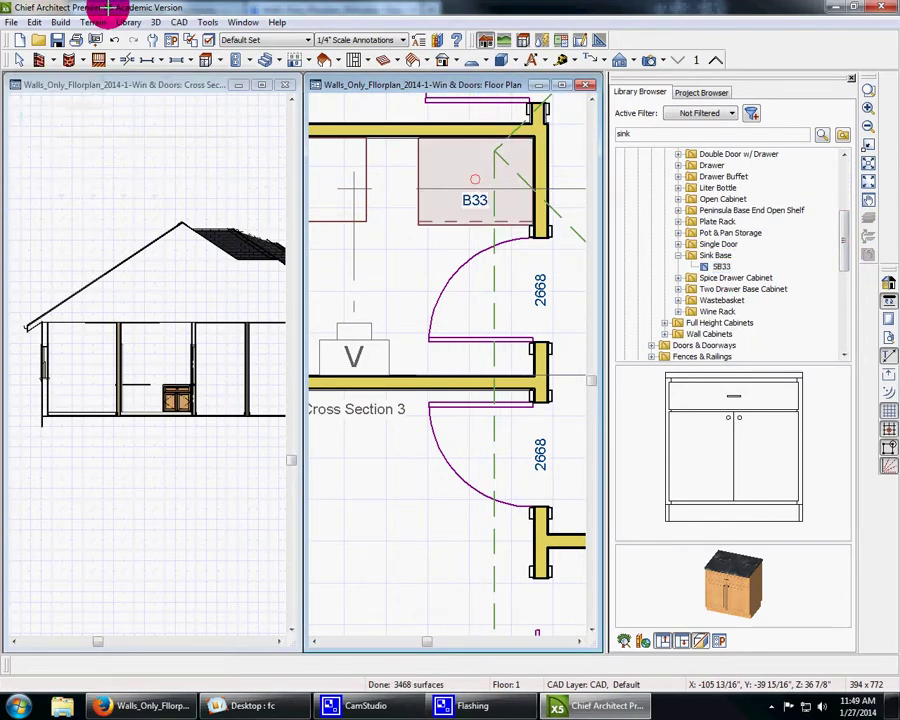
left_click(19, 59)
left_click_drag(418, 191, 366, 190)
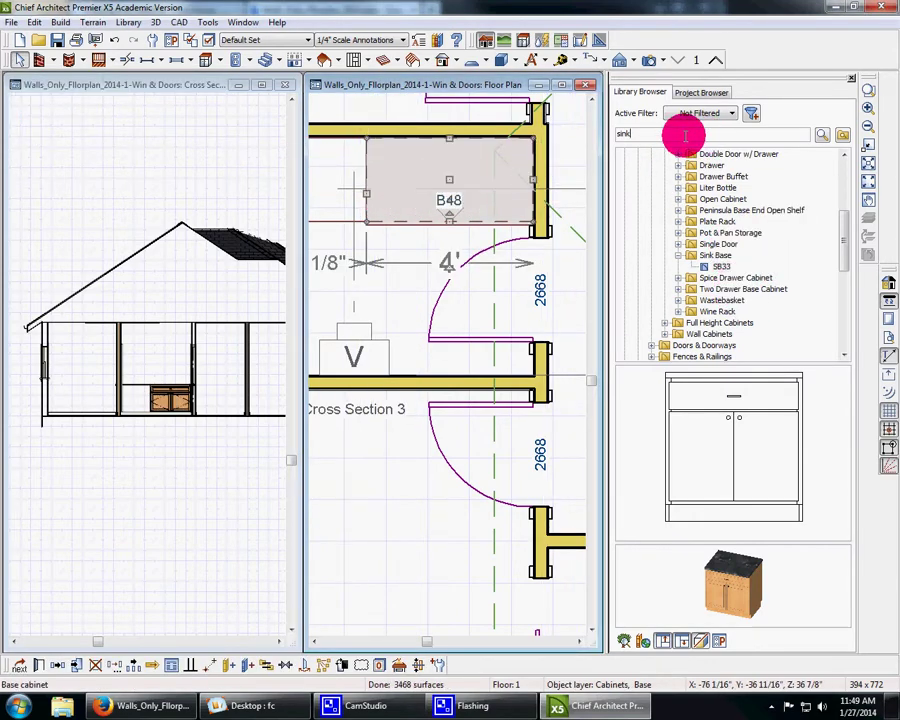
Step: Search the library for "sink" and place the Bowl with faucet in the centre of the 4' sink base cabinet
key("Return")
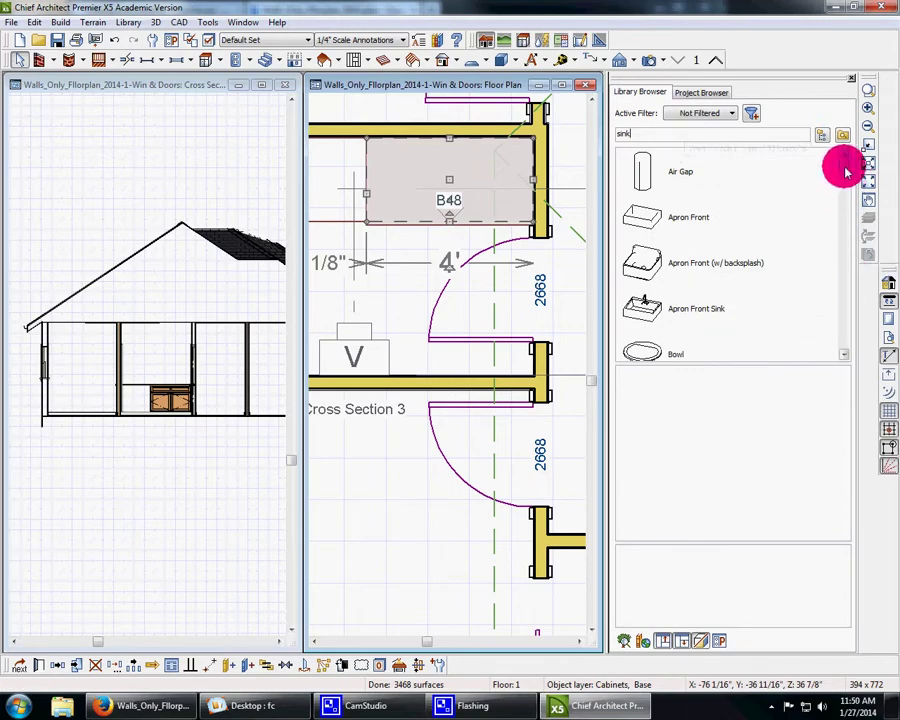
scroll(845, 200, "down", 2)
left_click(650, 302)
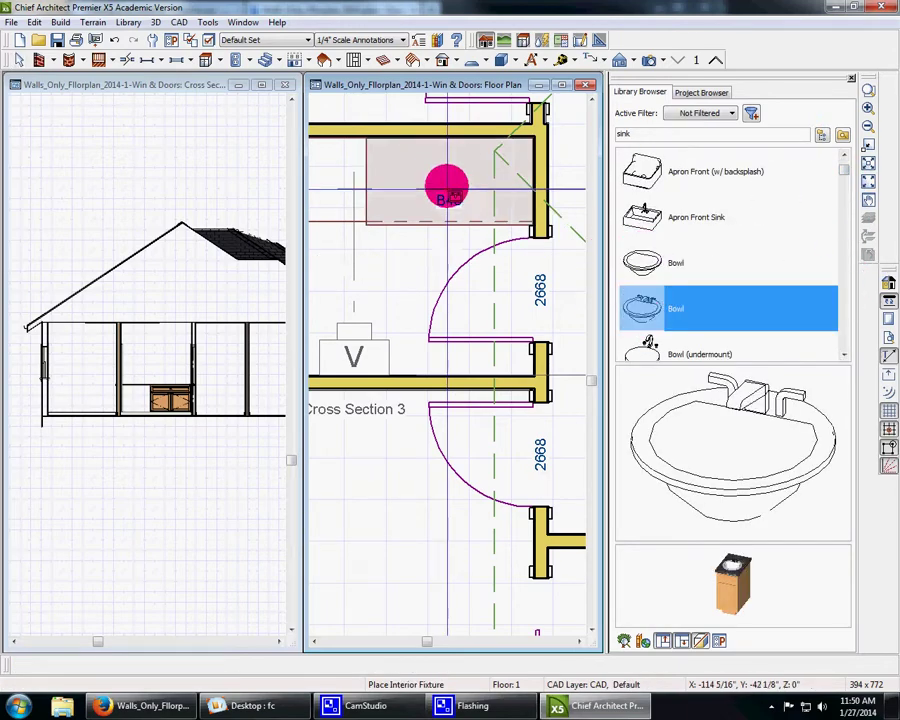
left_click(445, 180)
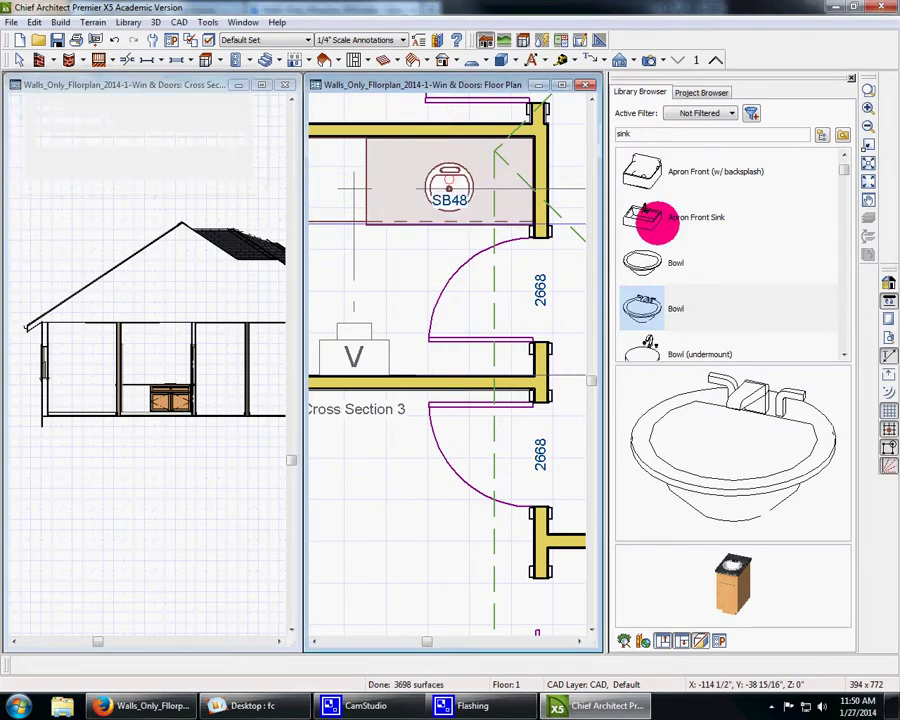
Step: Create a Floor Overview, orbit it to look down into the rooms and inspect the furnishings, and close it
left_click(162, 22)
mouse_move(131, 38)
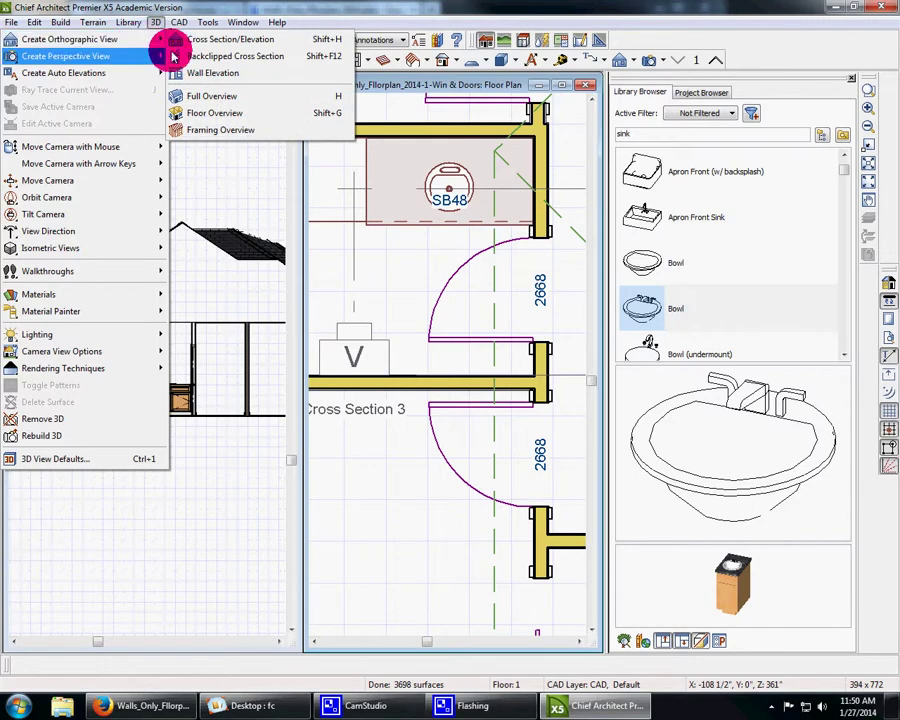
left_click(214, 112)
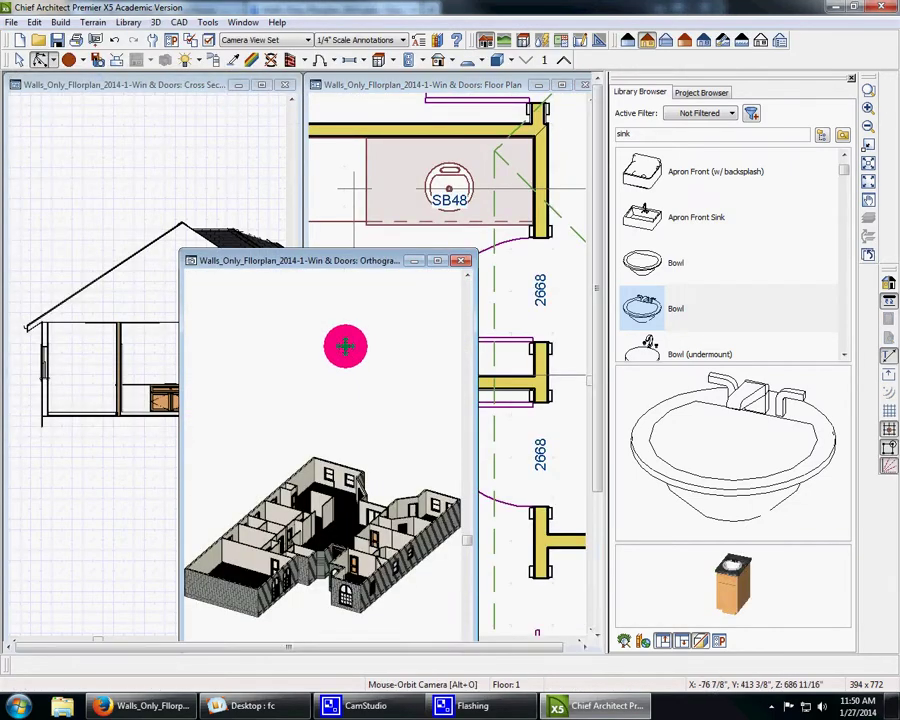
left_click_drag(345, 346, 352, 605)
left_click_drag(286, 590, 313, 617)
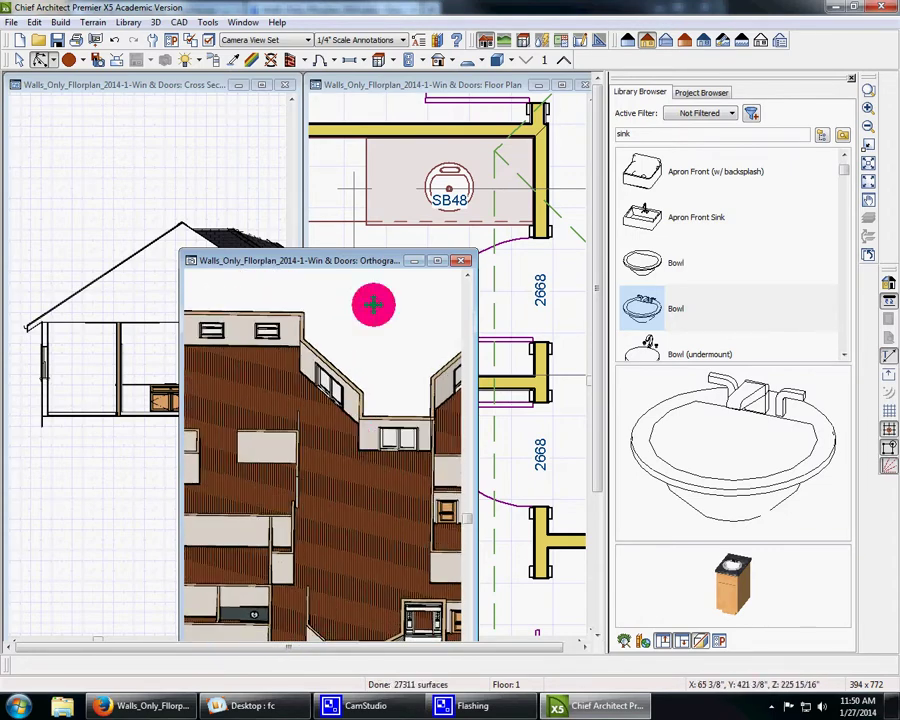
left_click(463, 261)
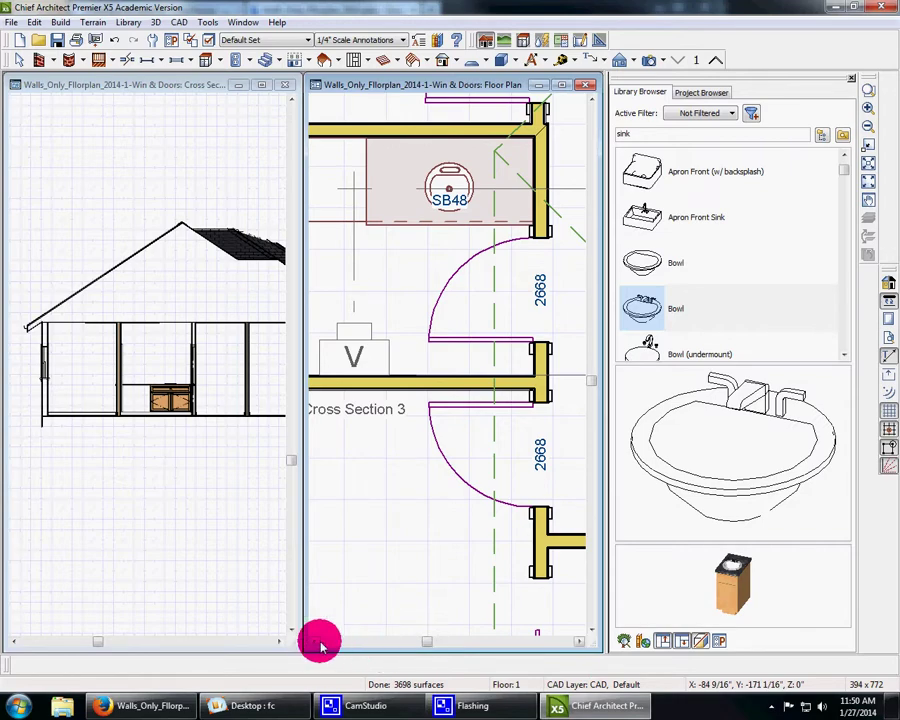
Step: Search the library for "bath" and look through the results for a bathtub for the small room beside the sink area
left_click(316, 642)
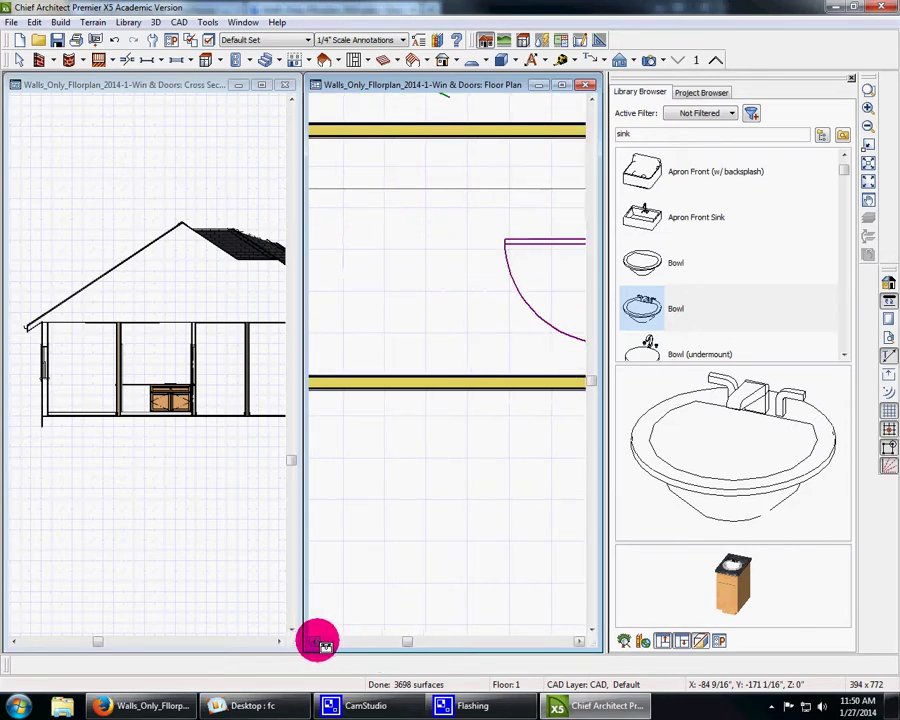
scroll(575, 580, "down", 3)
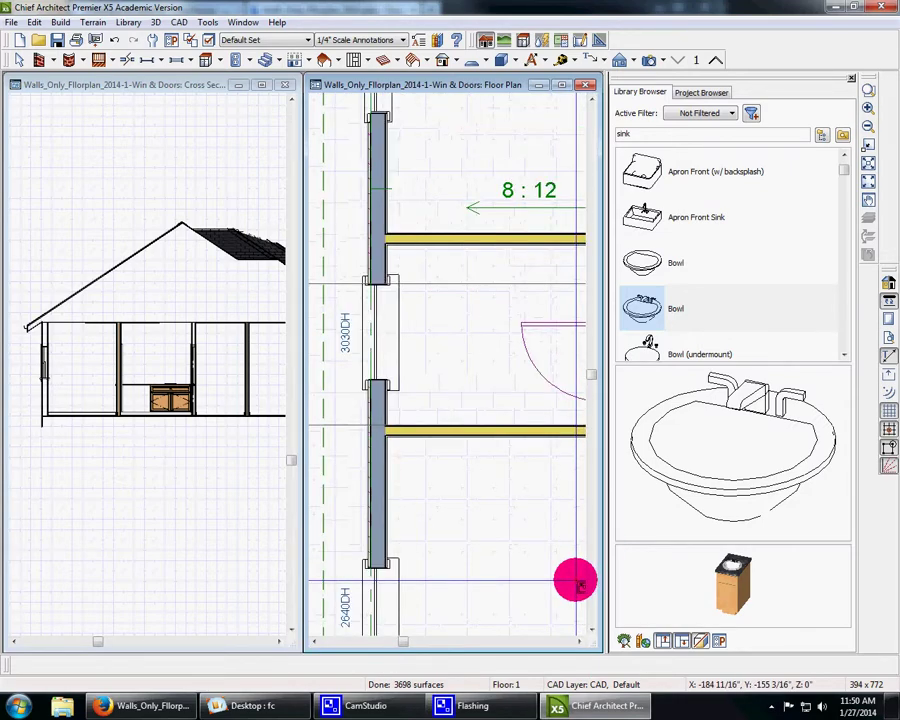
left_click(590, 642)
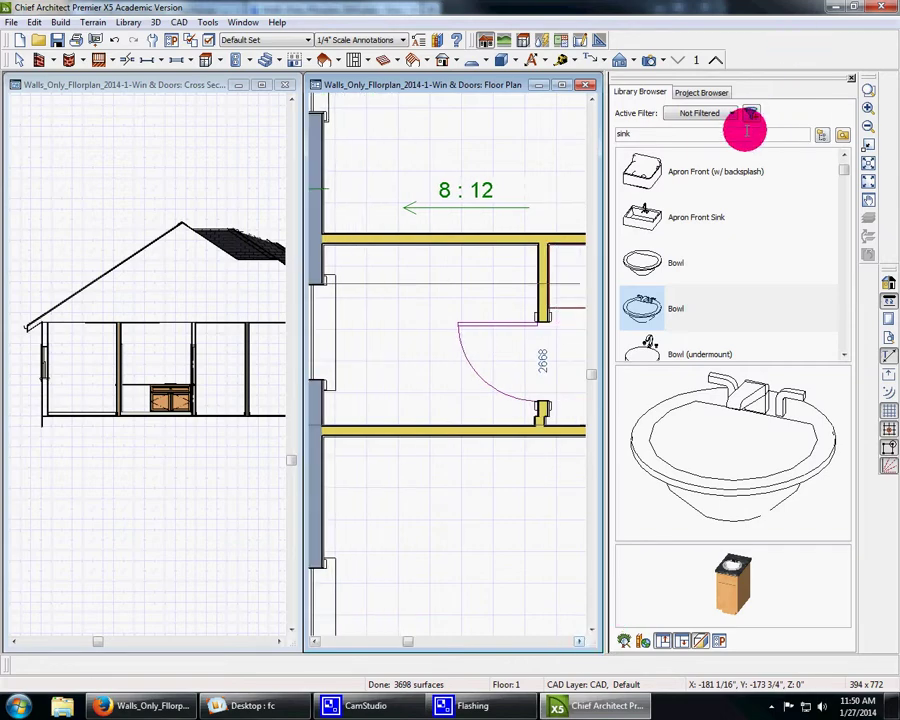
key("BackSpace")
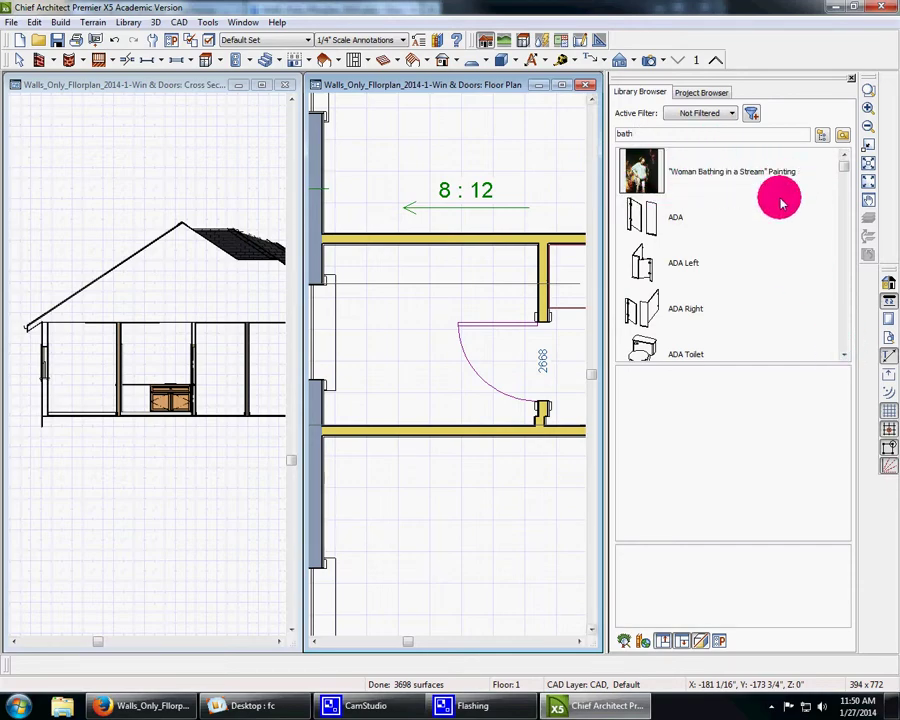
left_click(845, 356)
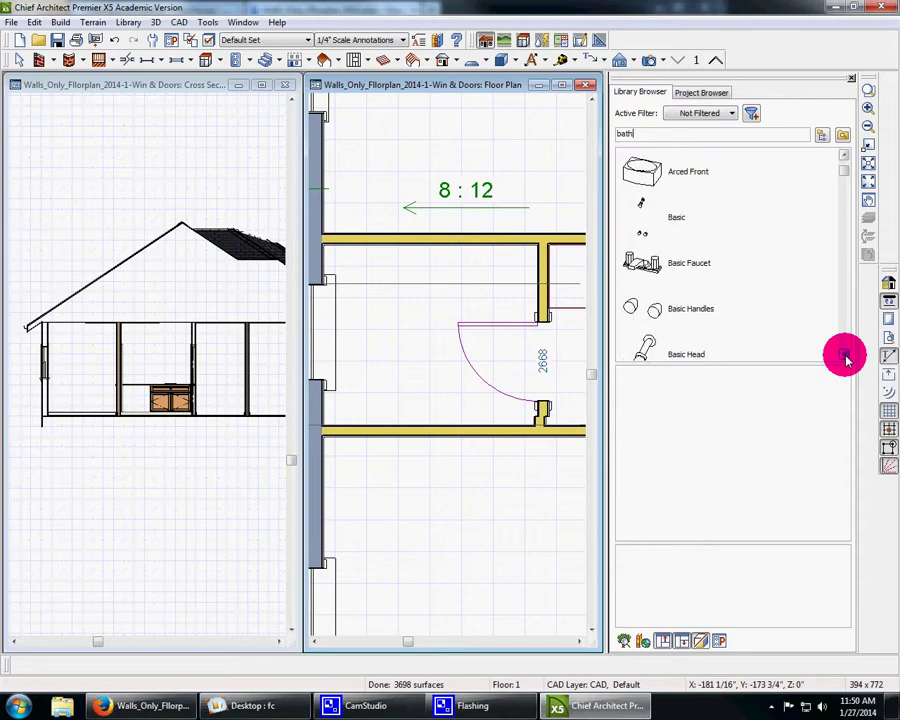
left_click(845, 357)
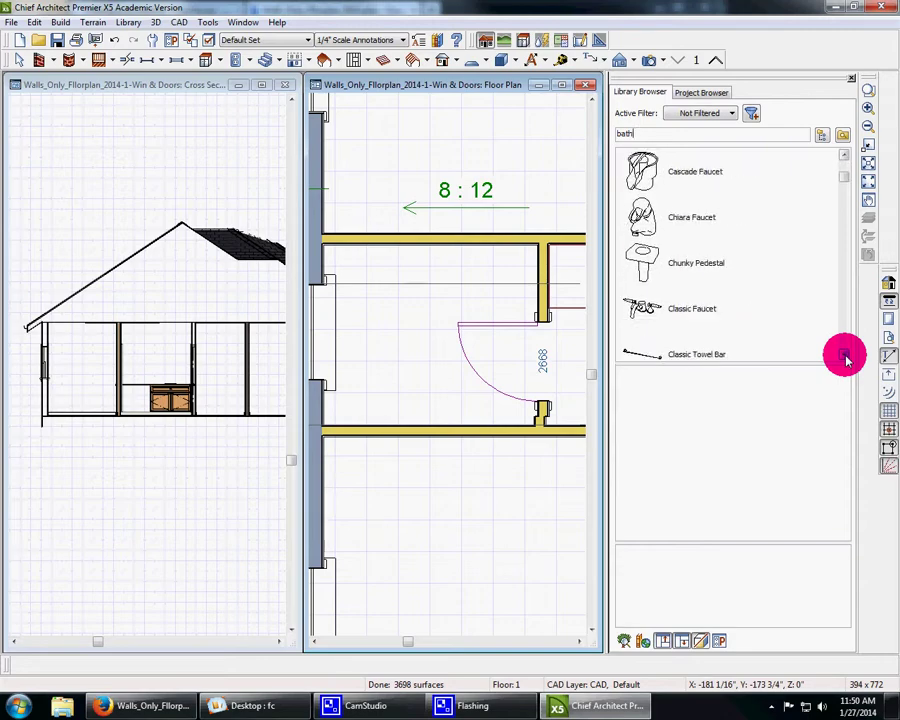
left_click(845, 357)
left_click(845, 357)
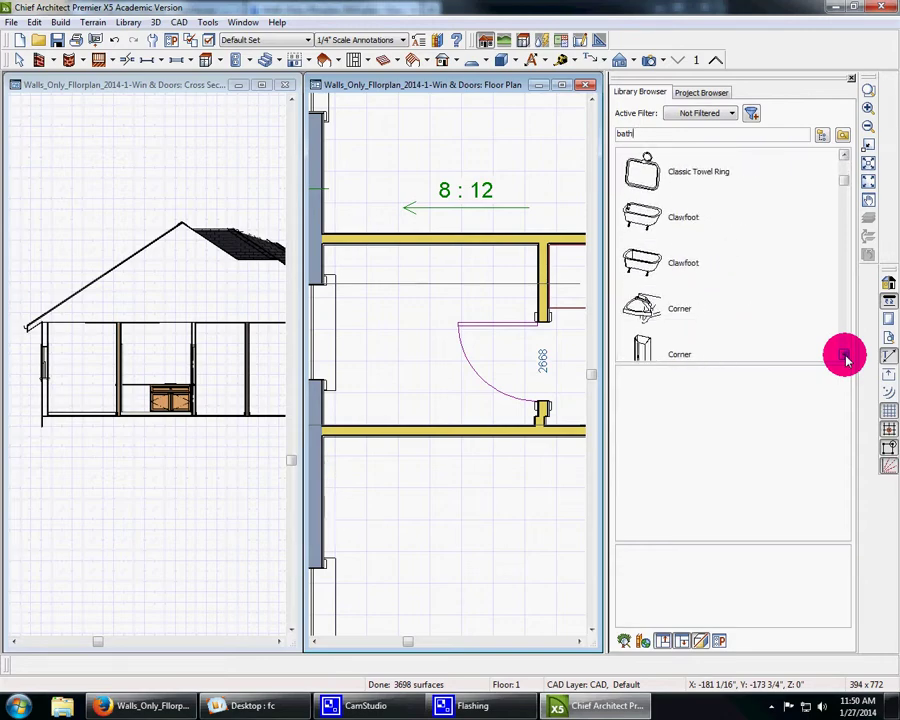
left_click(845, 357)
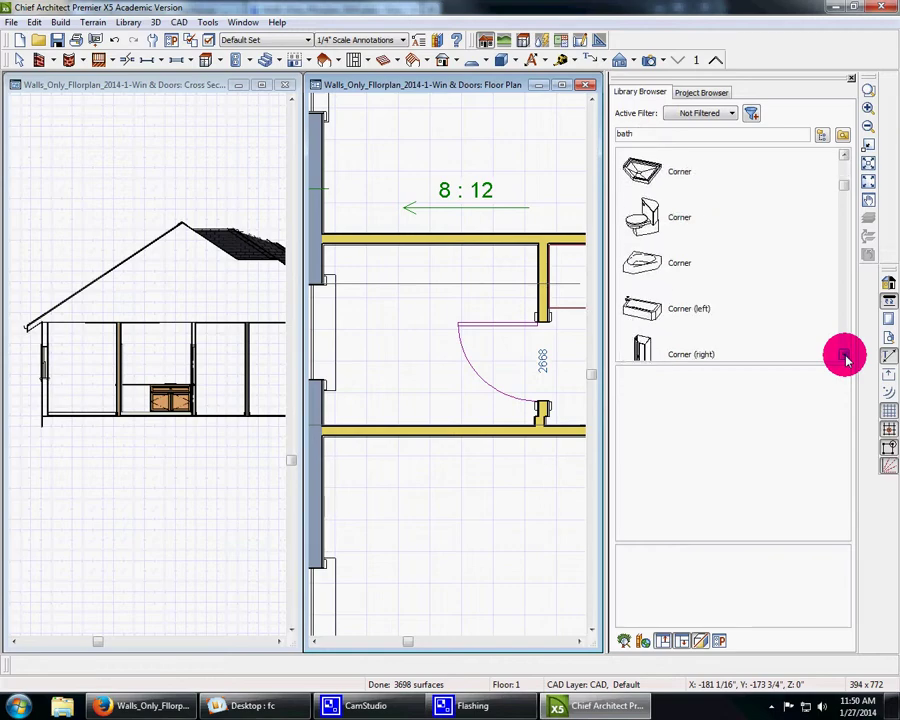
left_click(845, 357)
left_click(845, 357)
left_click(845, 357)
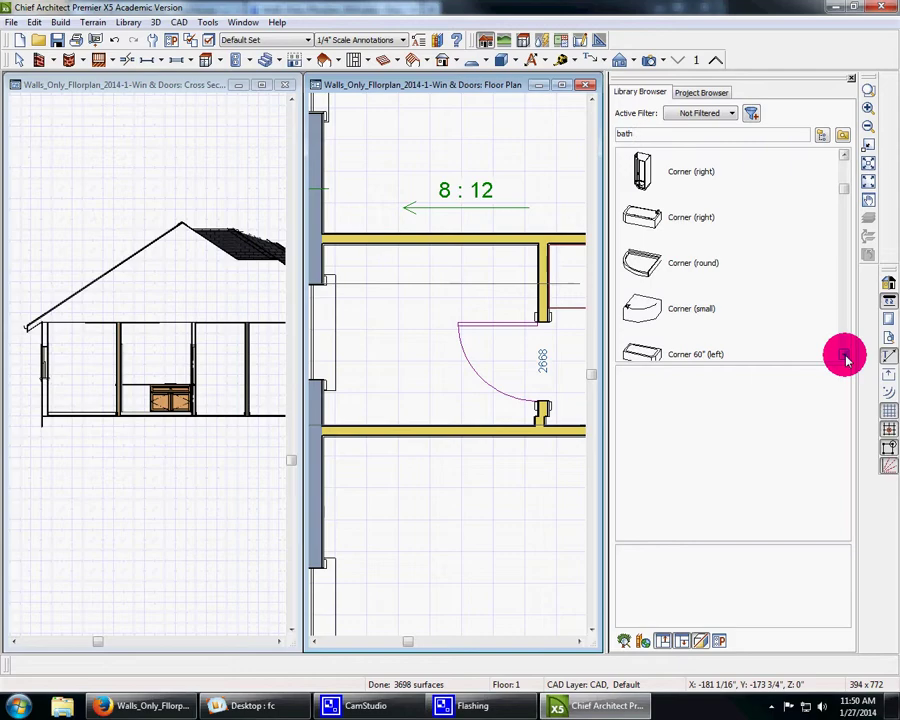
Step: Place the Corner (right) bathtub lengthwise along the exterior window wall of the small bathroom and select it
left_click(703, 227)
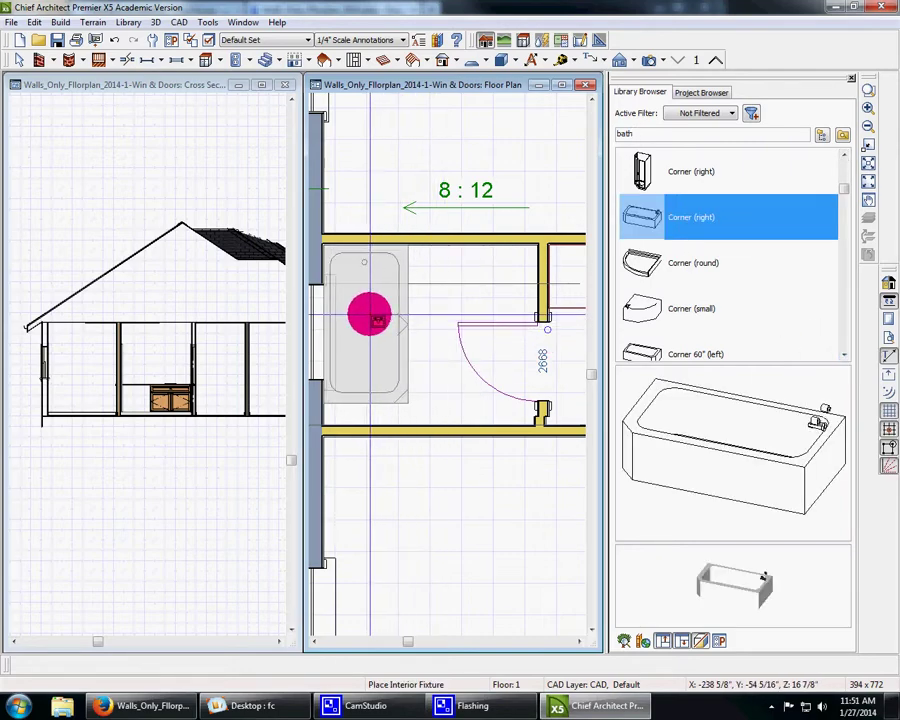
left_click(370, 316)
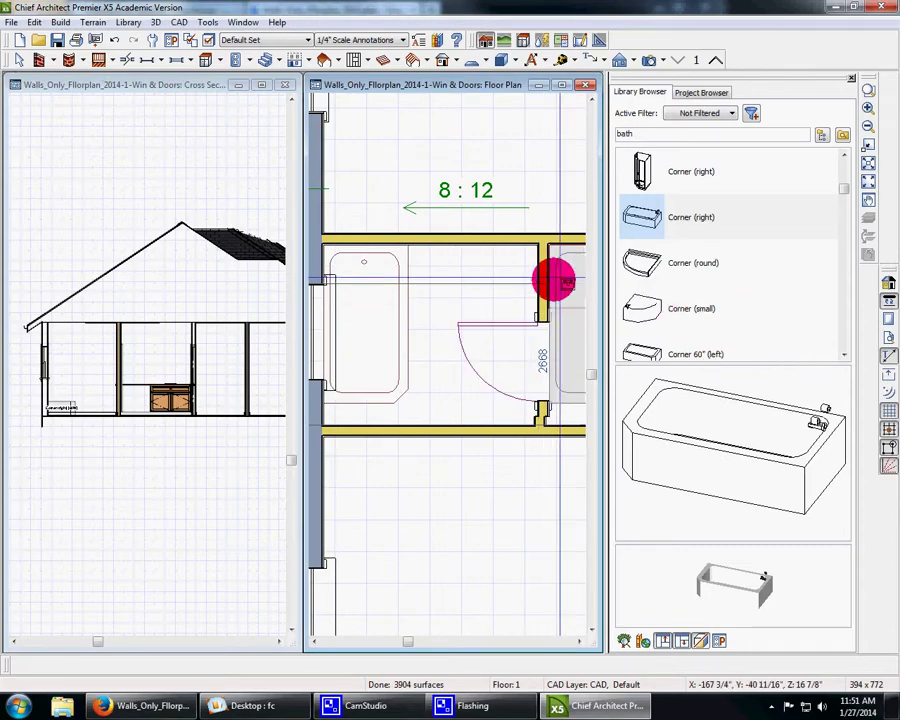
left_click(20, 59)
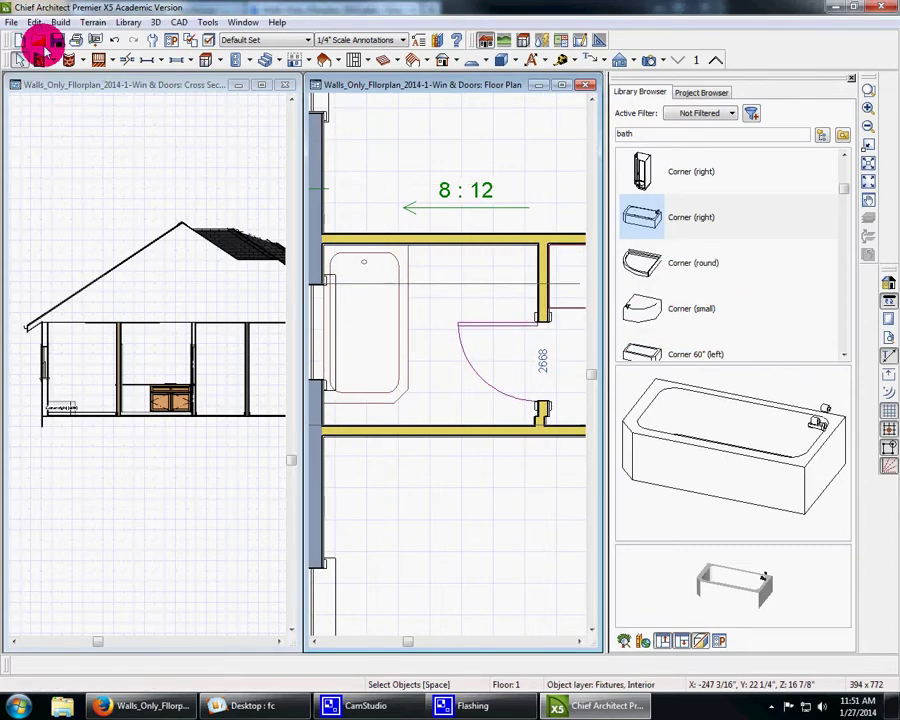
left_click(404, 295)
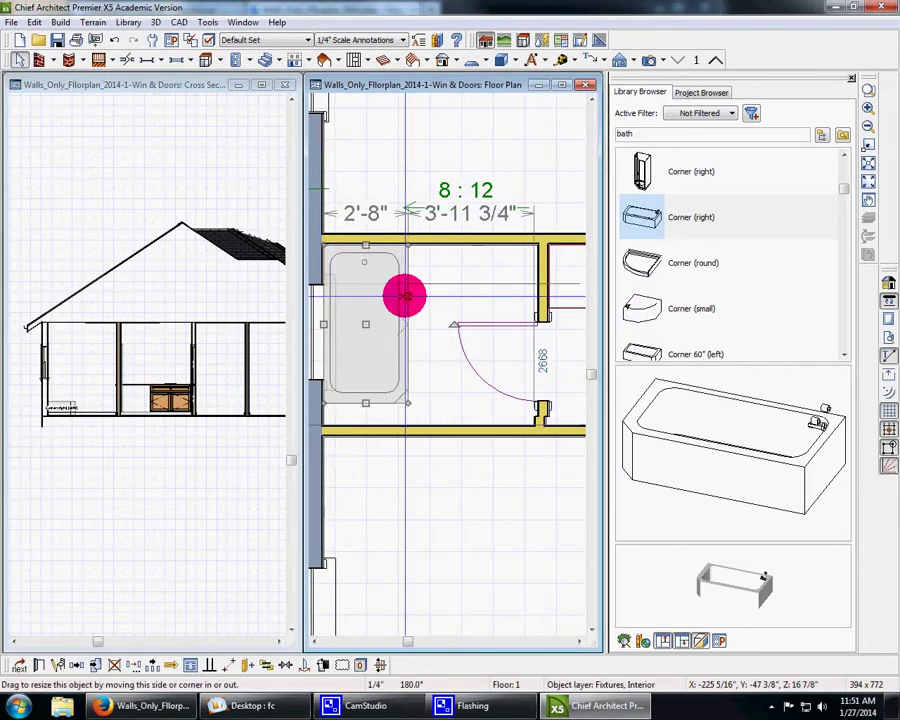
Step: Replace the Corner (right) bathtub with the library's Left Tub-Shower along the same window wall
scroll(845, 357, "down", 6)
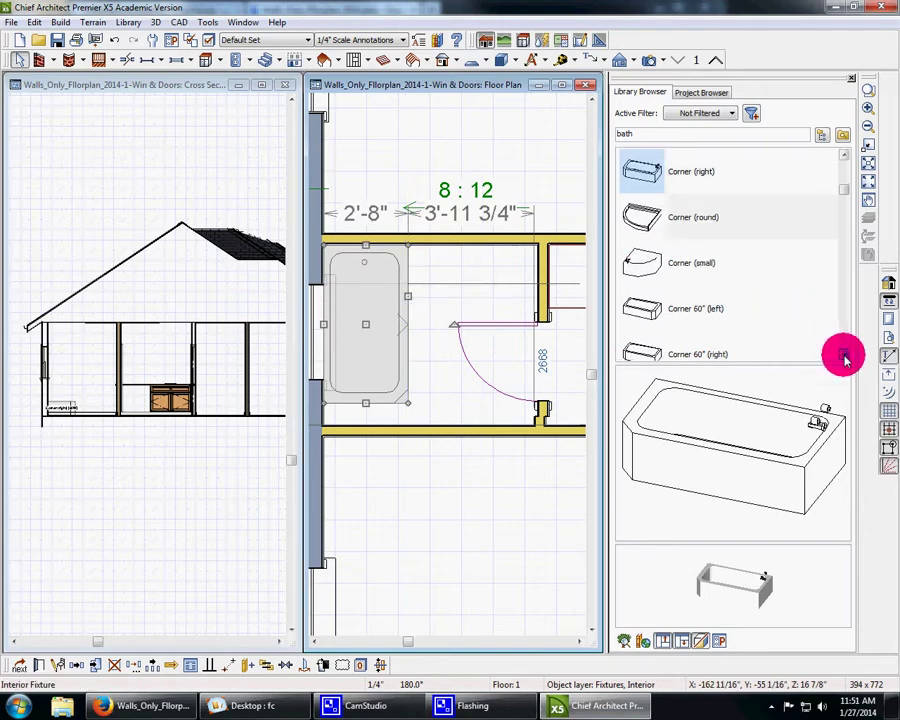
scroll(845, 357, "down", 5)
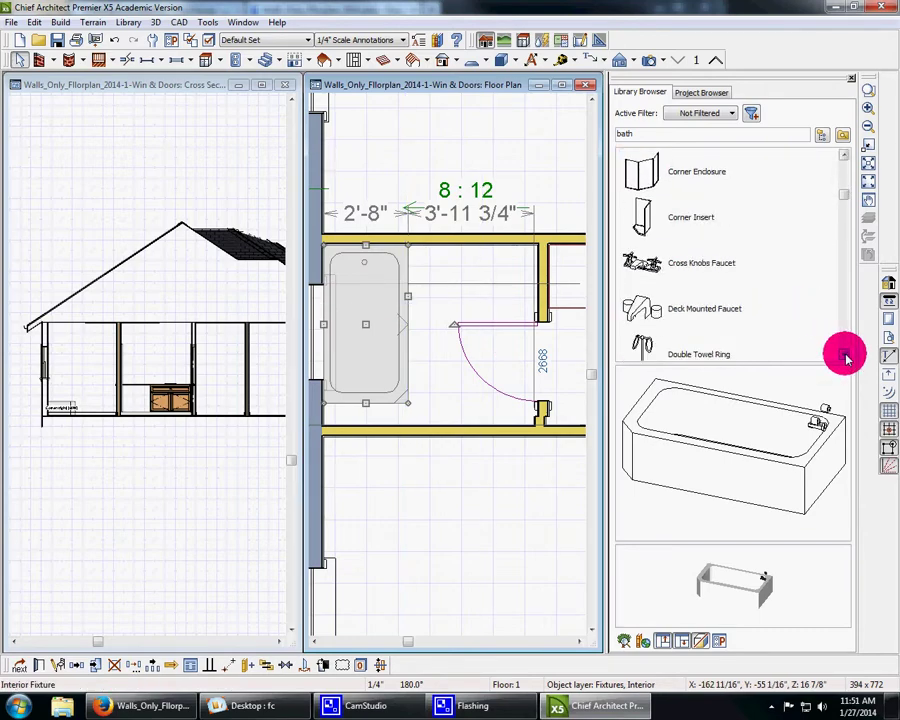
scroll(845, 357, "down", 8)
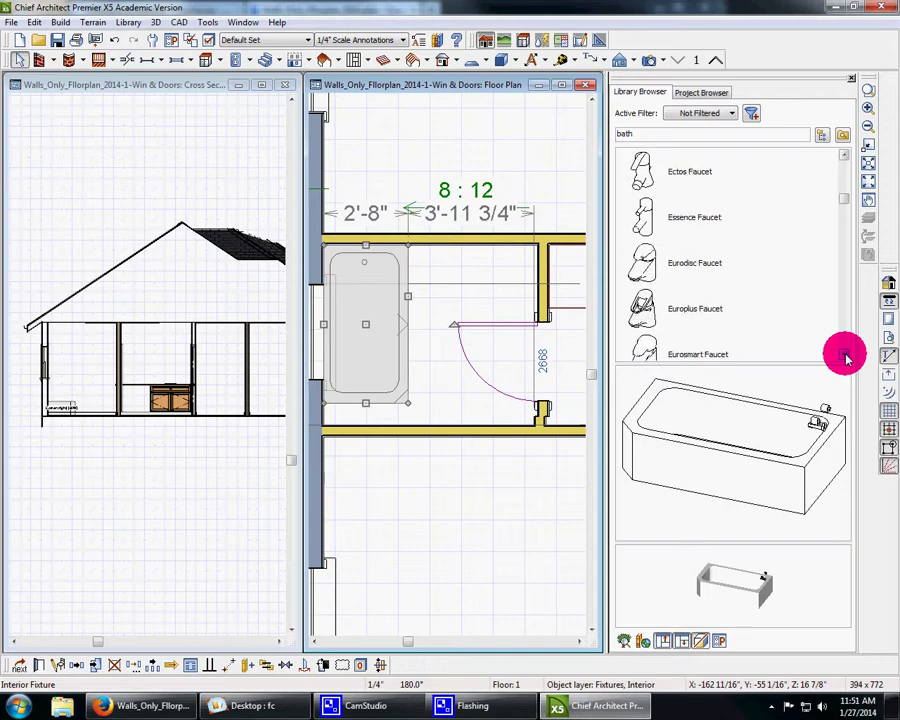
scroll(845, 357, "down", 8)
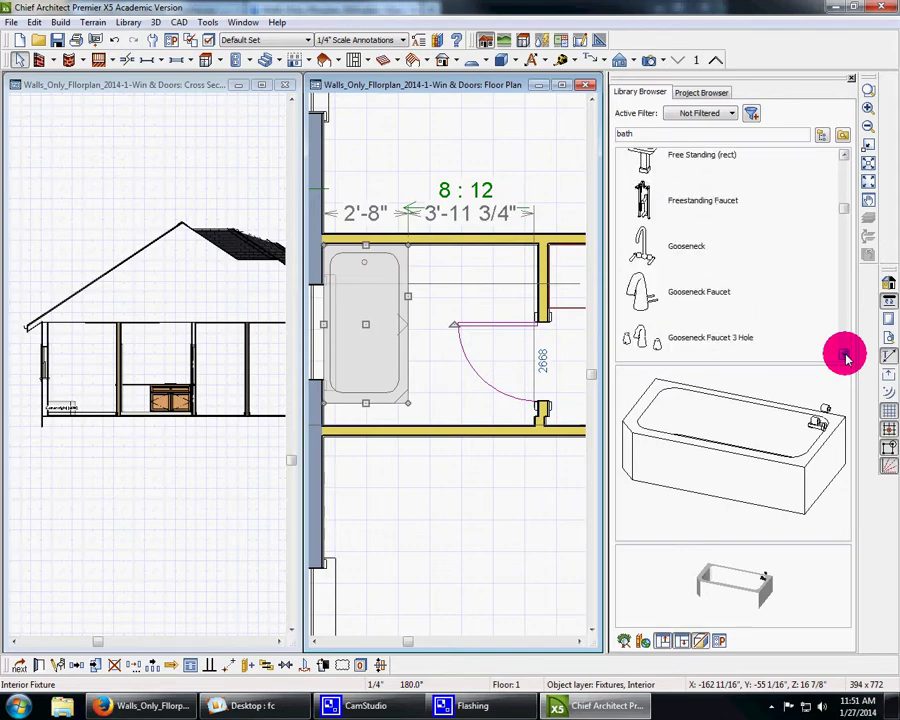
scroll(845, 357, "down", 1)
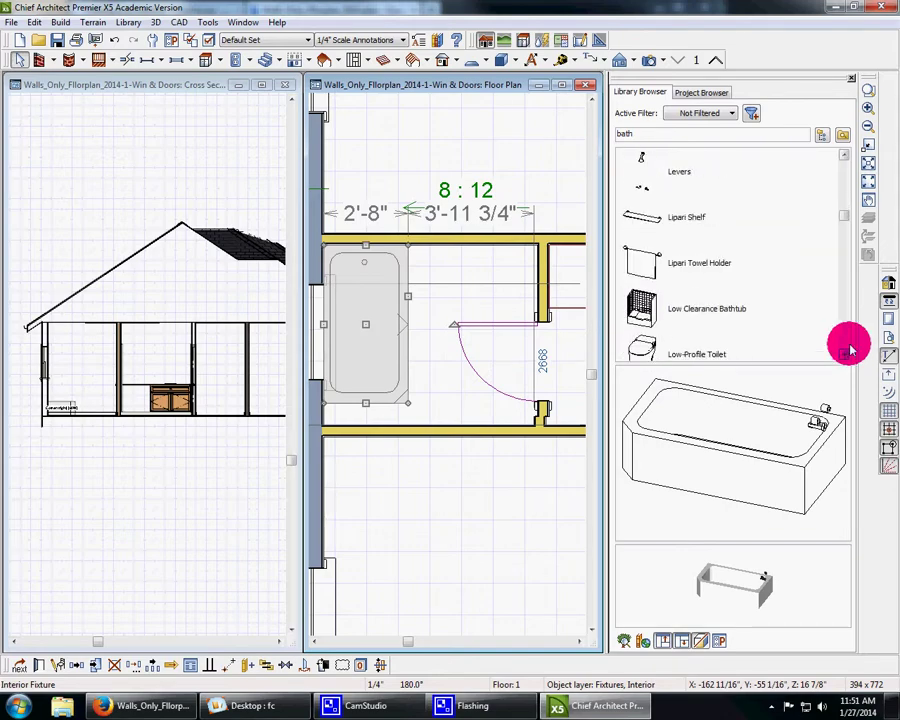
left_click(845, 155)
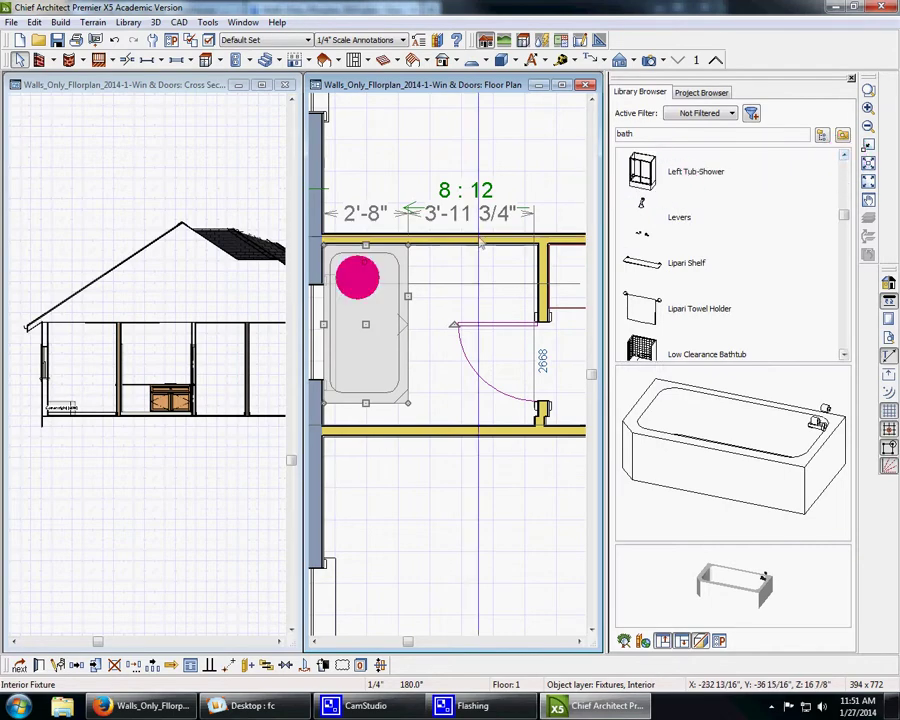
key("Delete")
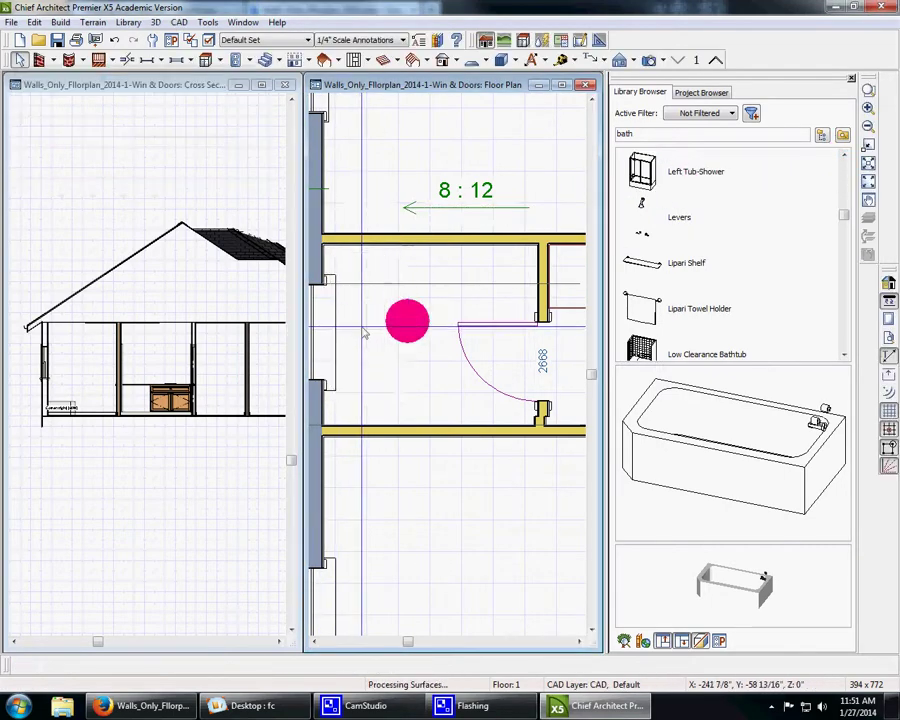
left_click(689, 171)
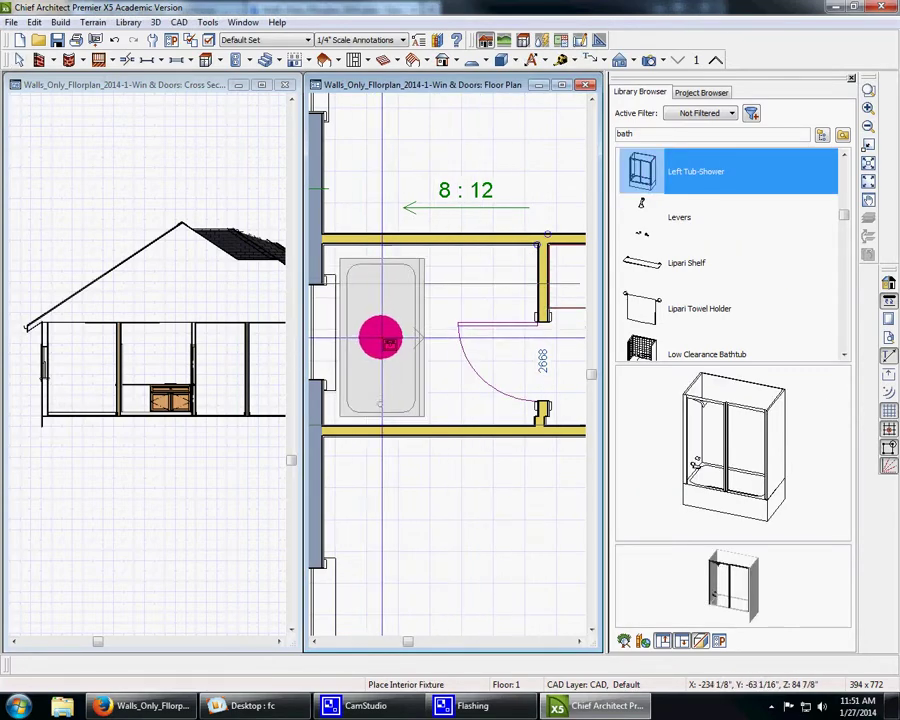
left_click(366, 318)
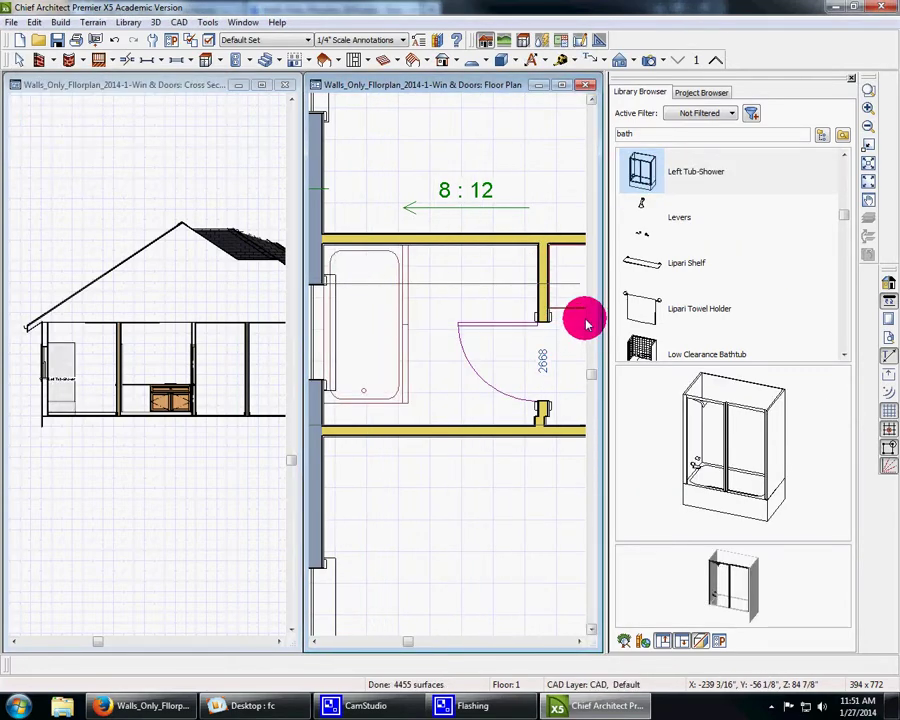
Step: Look through the remaining "bath" results for another shower or bathtub model
left_click(844, 354)
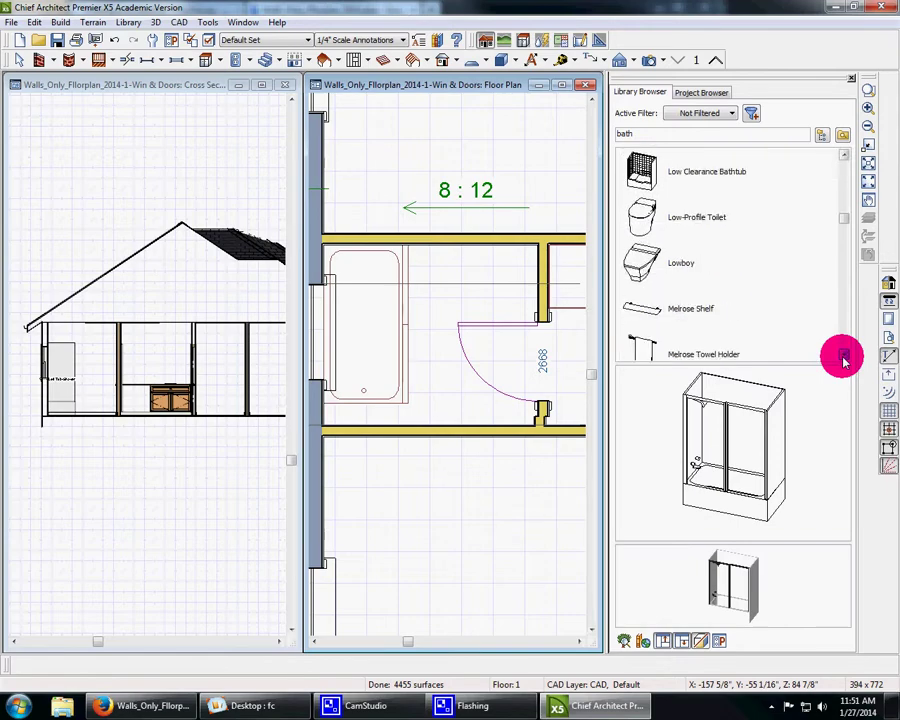
left_click(844, 354)
left_click(844, 354)
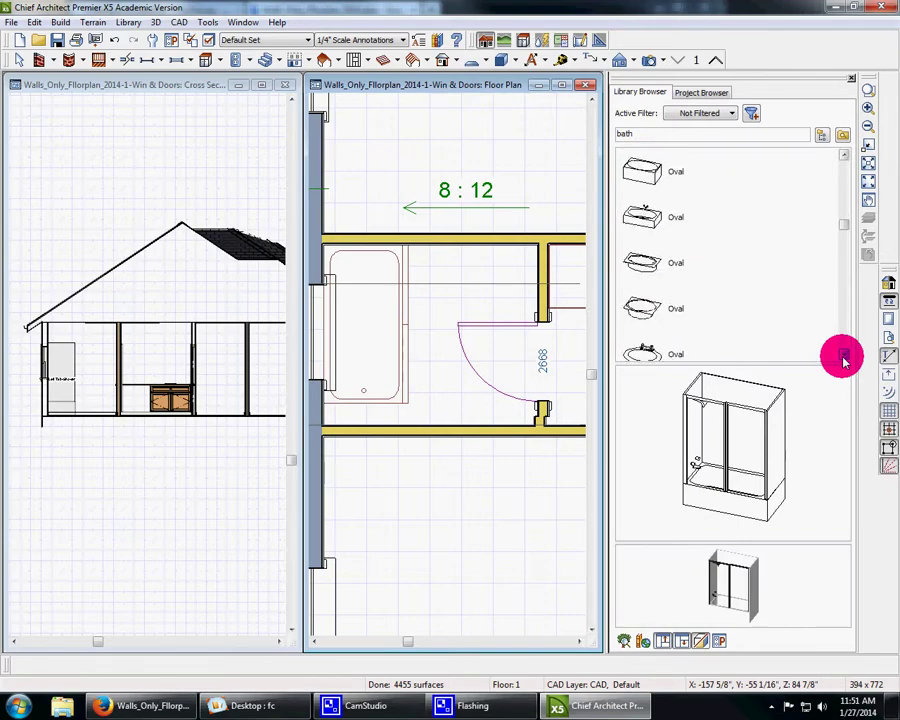
left_click(844, 354)
left_click(844, 354)
left_click(844, 354)
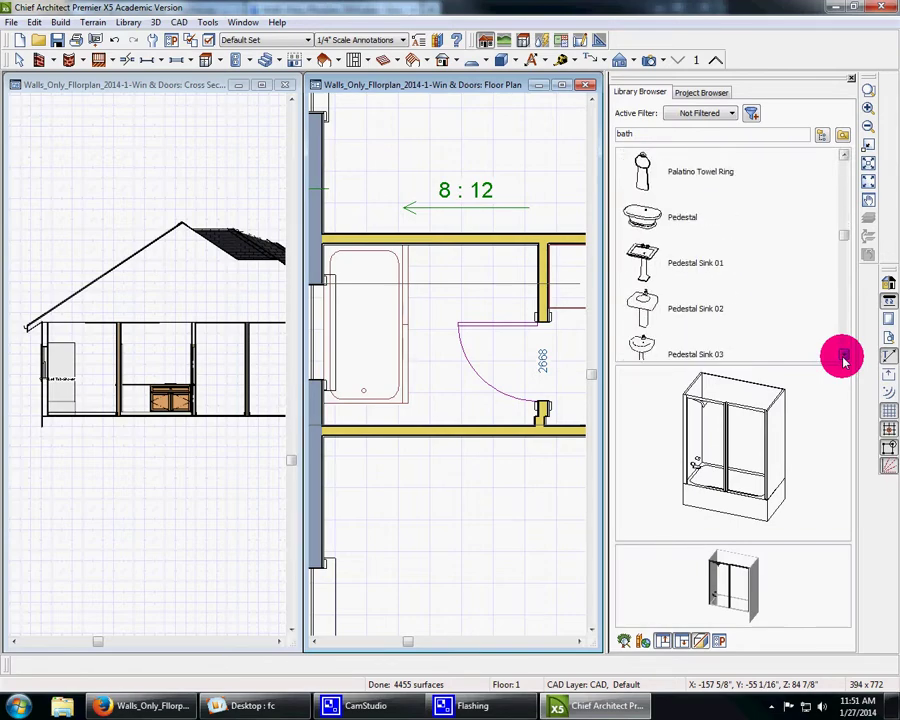
left_click(844, 354)
left_click(844, 354)
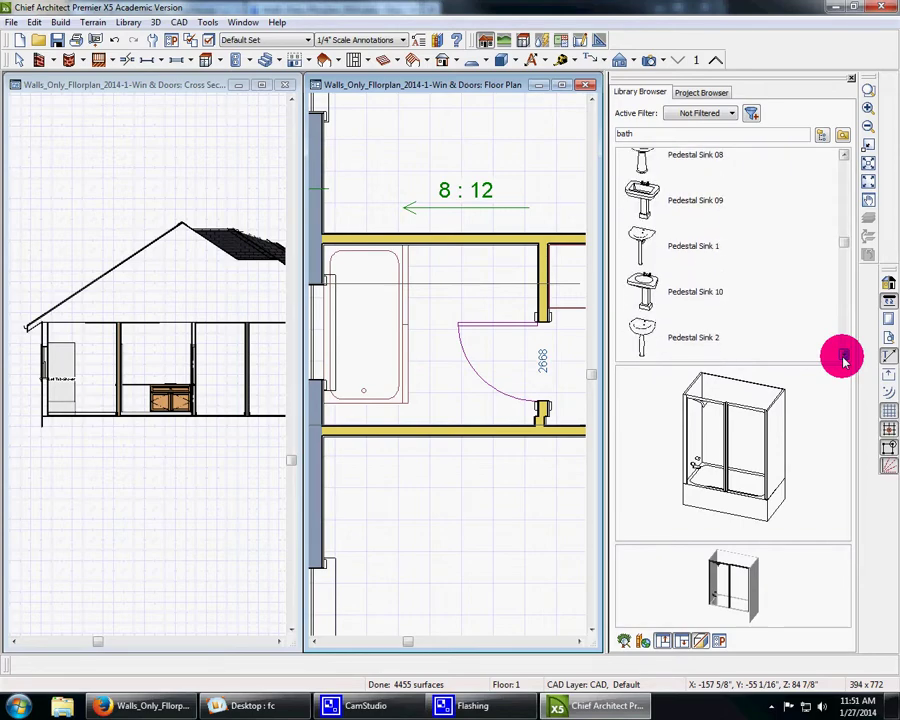
left_click(844, 354)
left_click(844, 354)
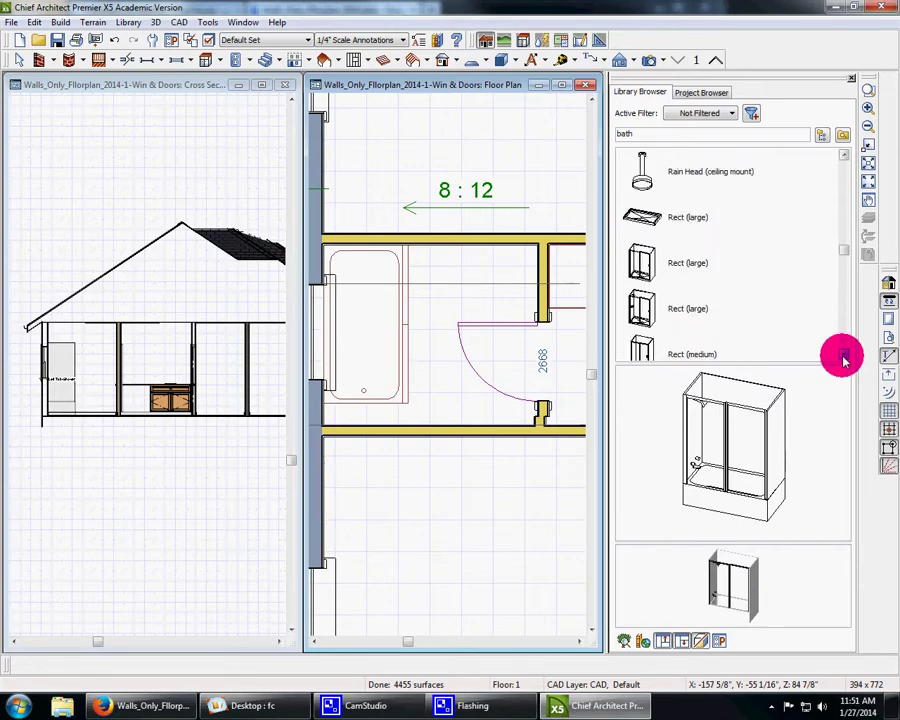
left_click(844, 354)
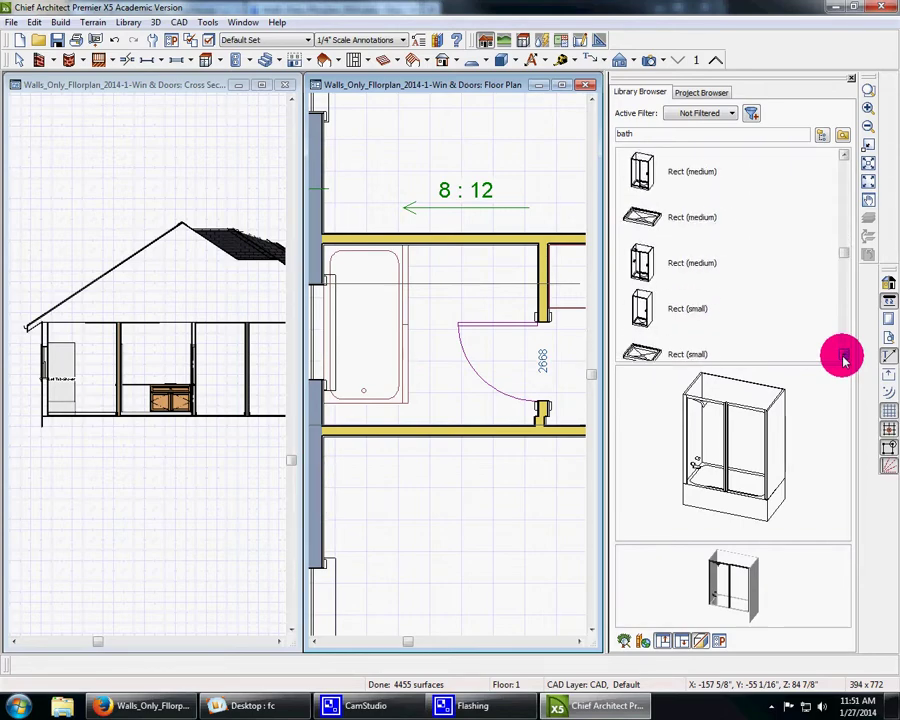
left_click(844, 354)
left_click(844, 354)
left_click(844, 354)
left_click(844, 354)
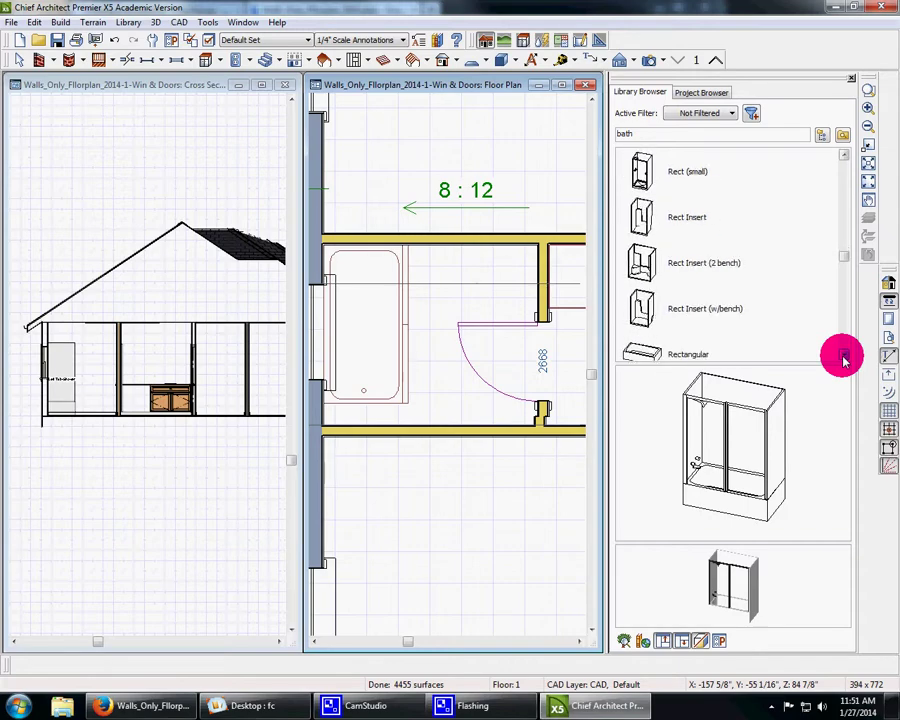
left_click(844, 354)
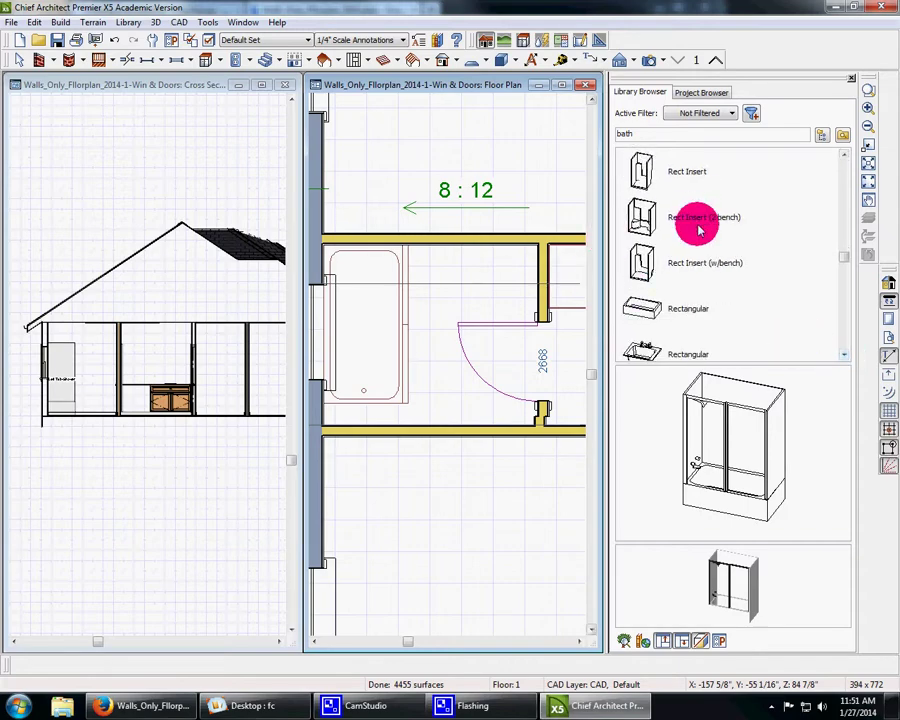
Step: Replace the Left Tub-Shower with the library's Rectangular bathtub, placed along the upper interior wall in the corner with the window wall
left_click(20, 60)
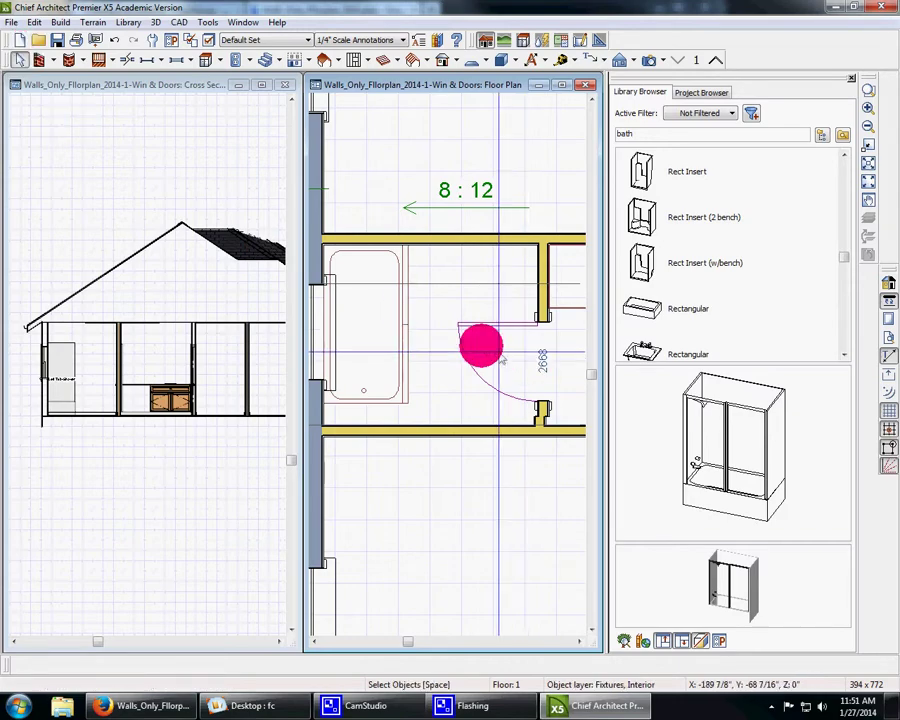
left_click(367, 314)
key("Delete")
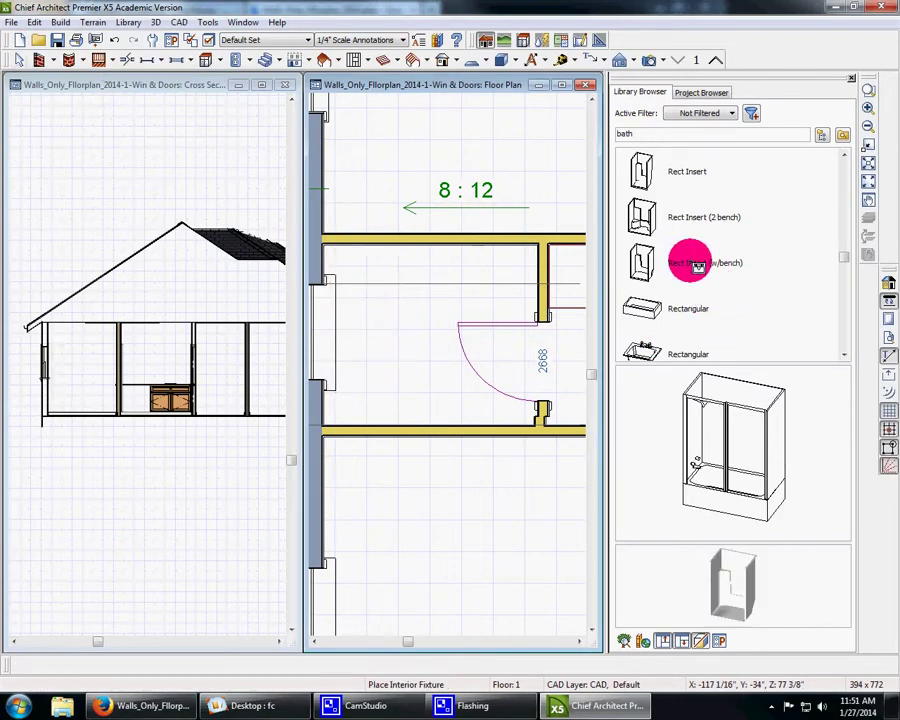
left_click(689, 262)
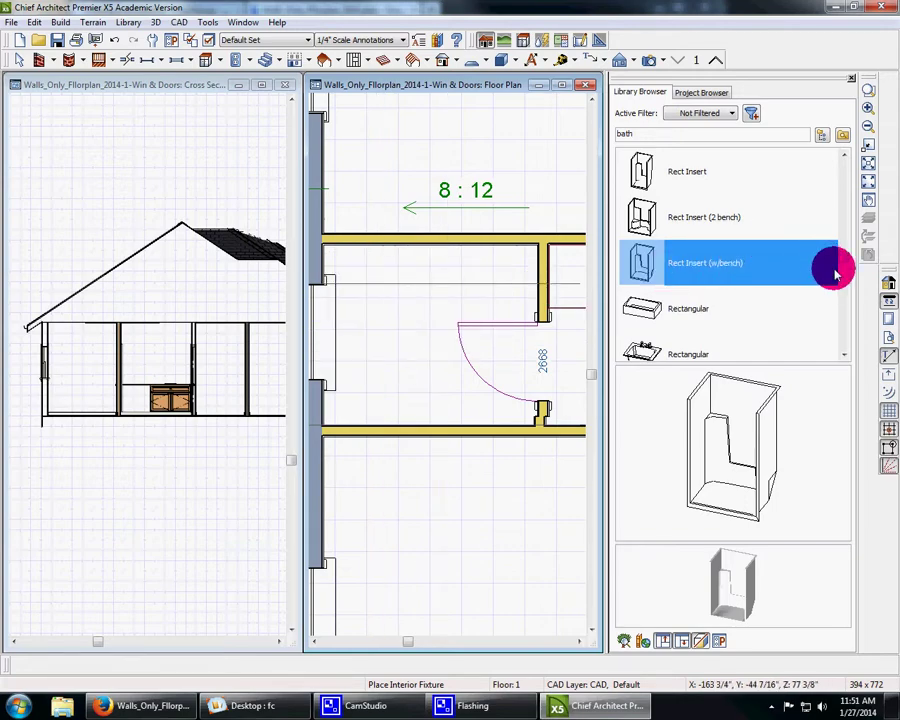
left_click(700, 312)
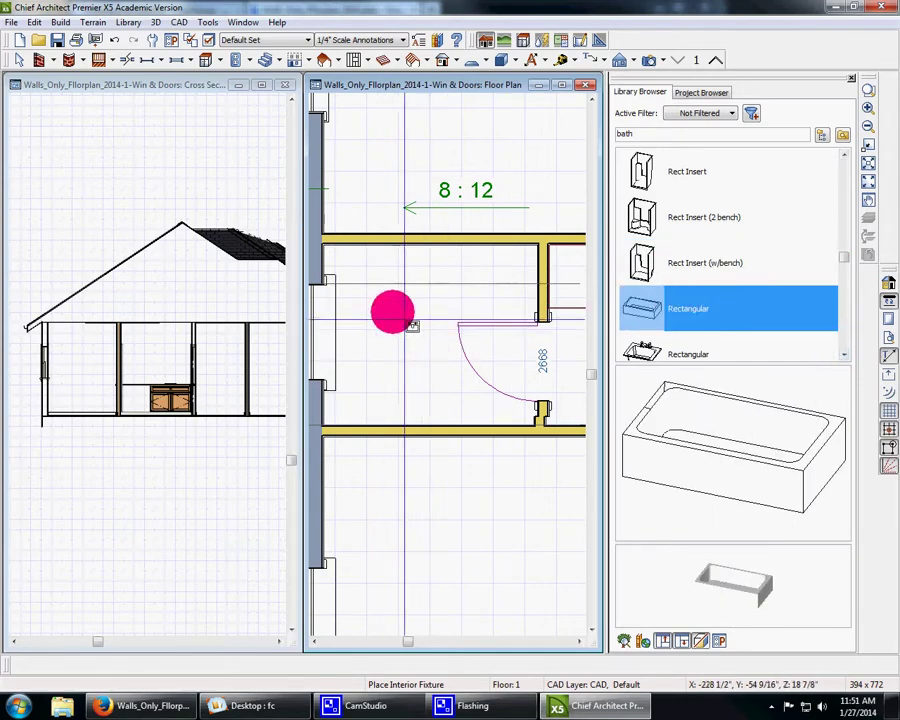
left_click(345, 256)
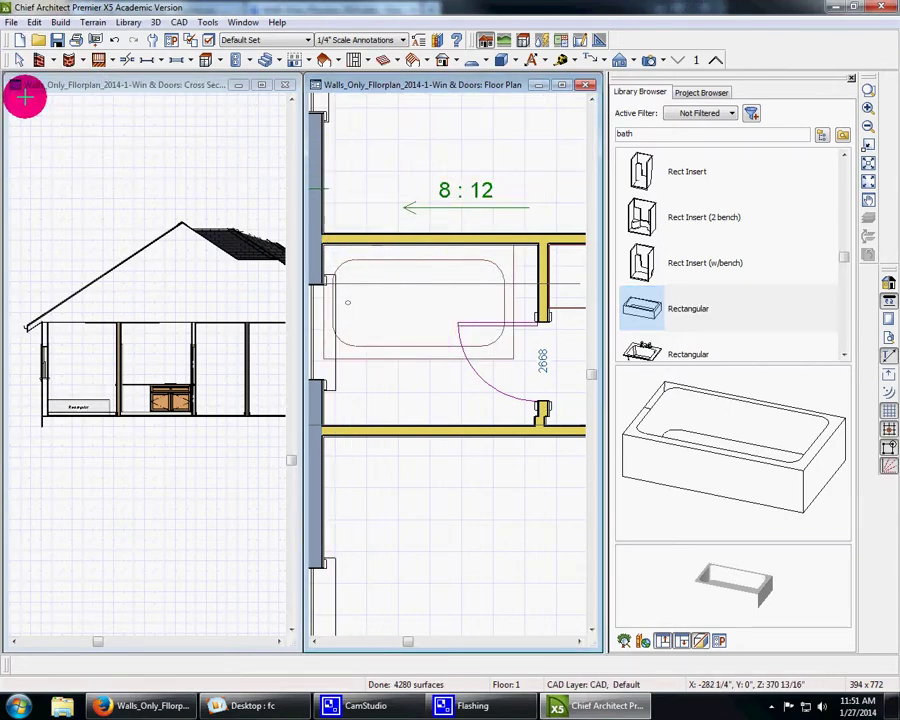
Step: Rotate the Rectangular bathtub a quarter turn and place it lengthwise along the bathroom's exterior window wall
left_click(19, 60)
left_click(413, 345)
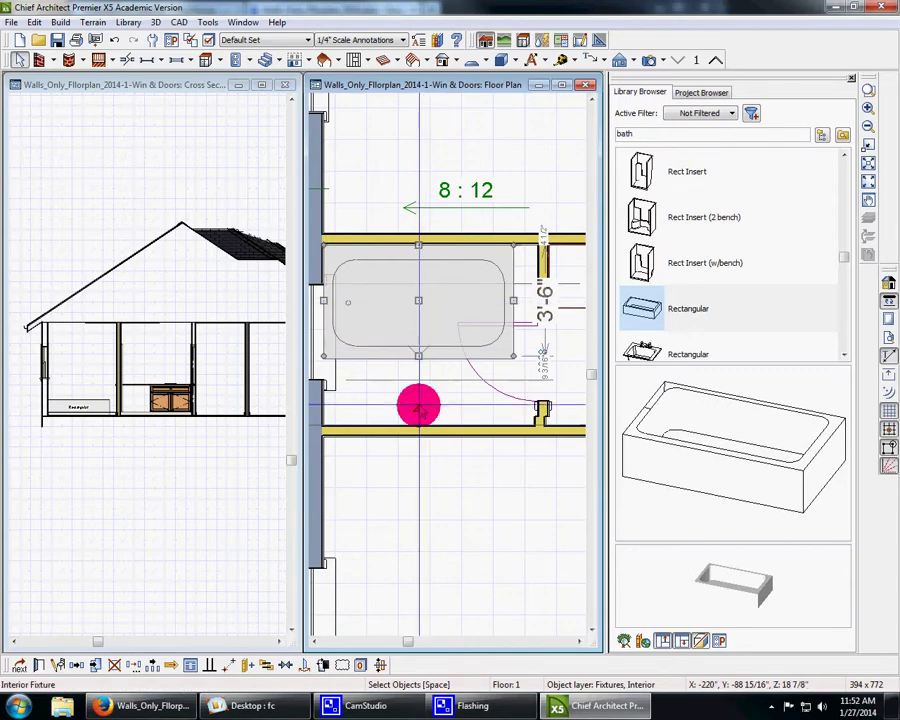
left_click_drag(418, 410, 477, 297)
left_click_drag(418, 297, 379, 334)
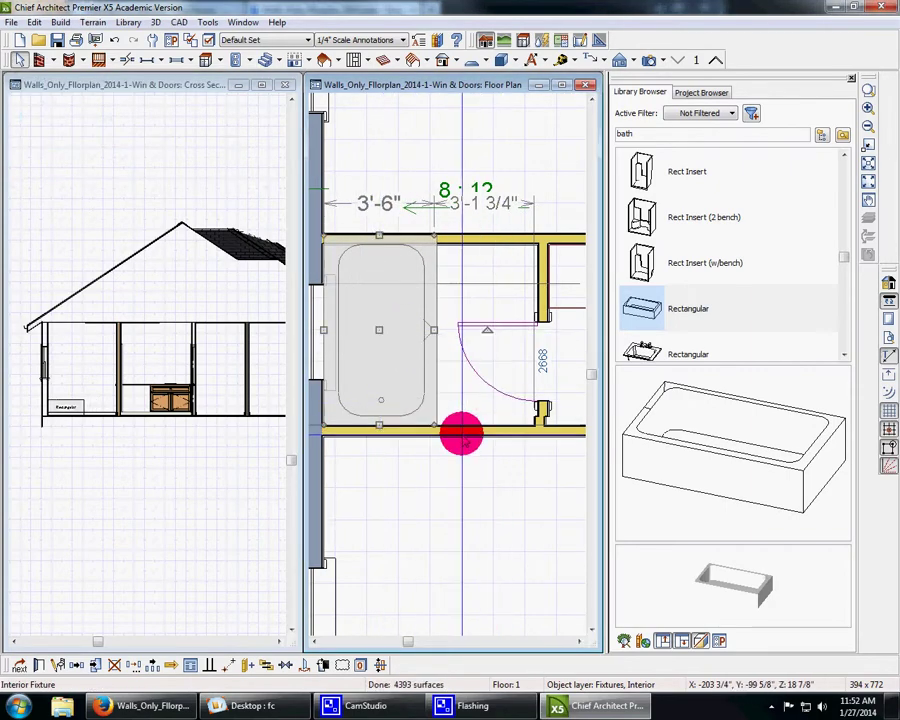
Step: Move the bathroom's lower interior wall outward and slide the bathtub so it sits flush under the upper interior wall
left_click(461, 432)
left_click_drag(461, 432, 462, 447)
left_click(388, 362)
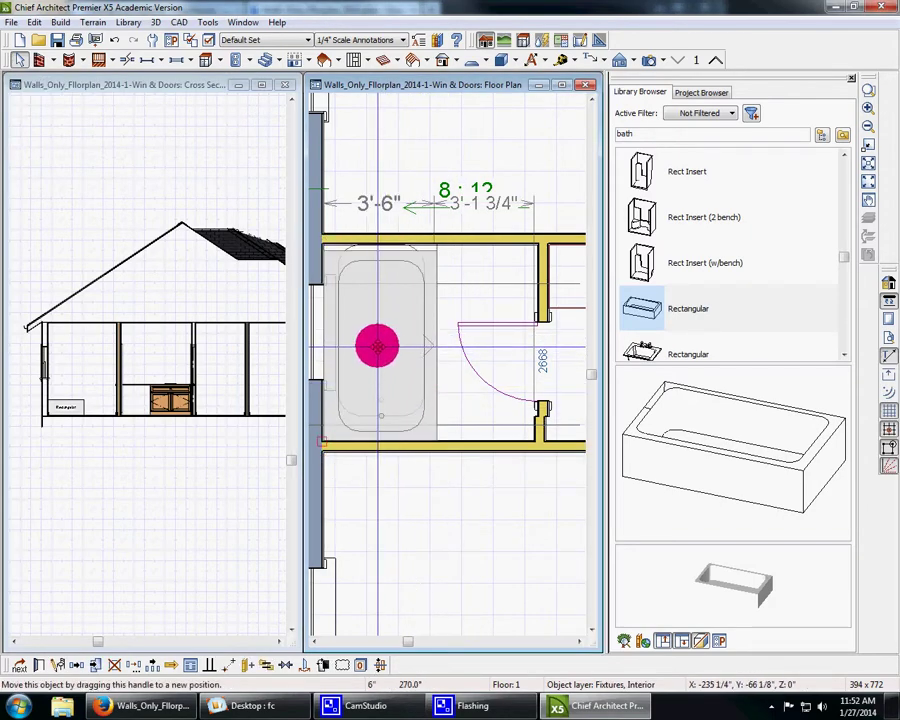
left_click_drag(378, 347, 378, 340)
Step: Move the lower interior wall back against the bathtub's end and shift the window along its wall to centre it on the tub
left_click(470, 445)
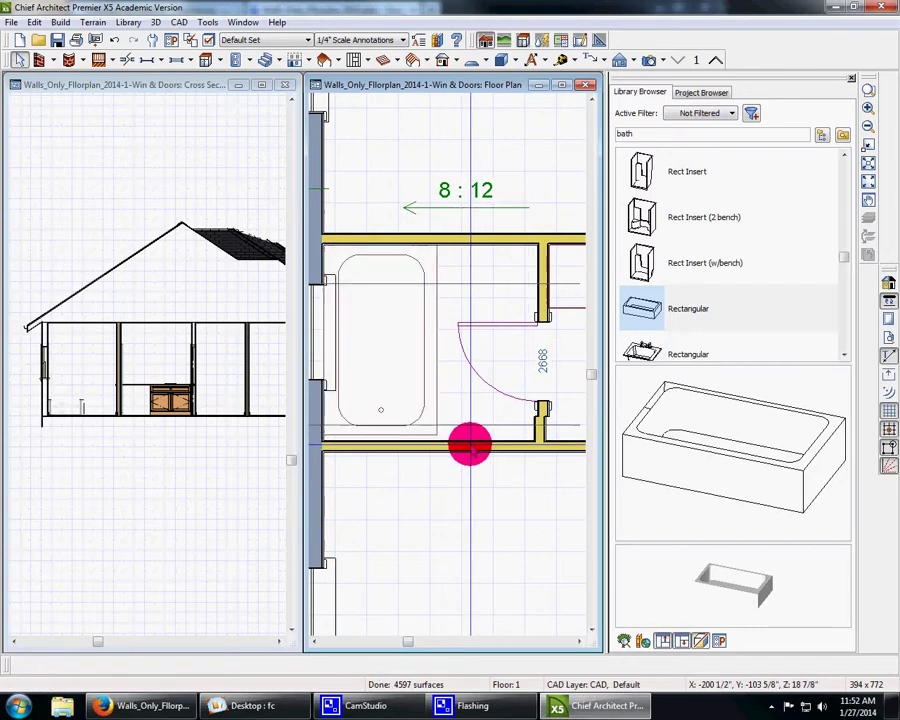
left_click_drag(470, 450, 470, 440)
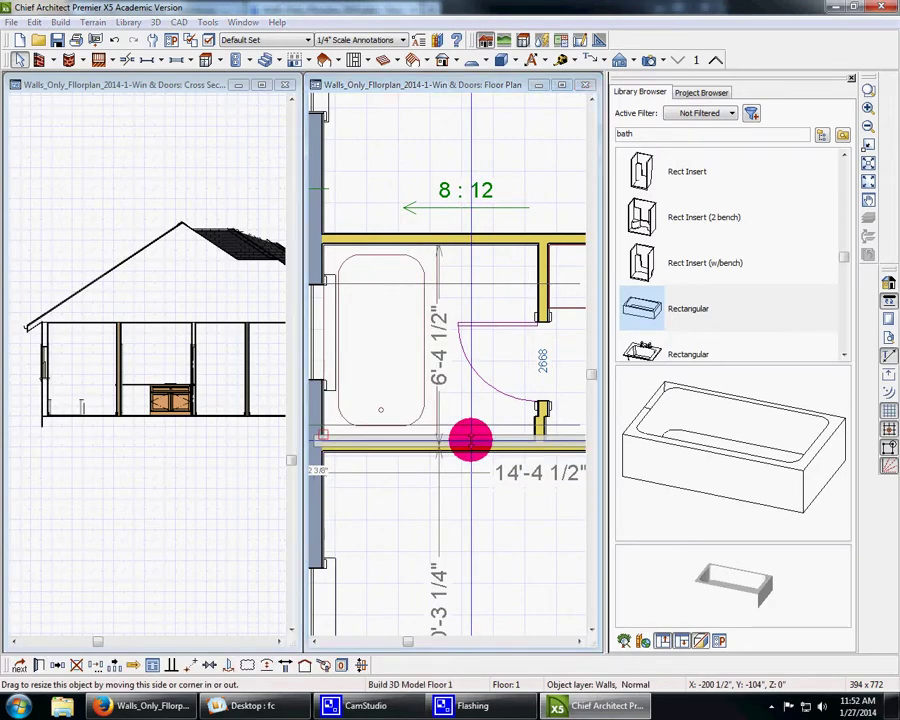
left_click(313, 327)
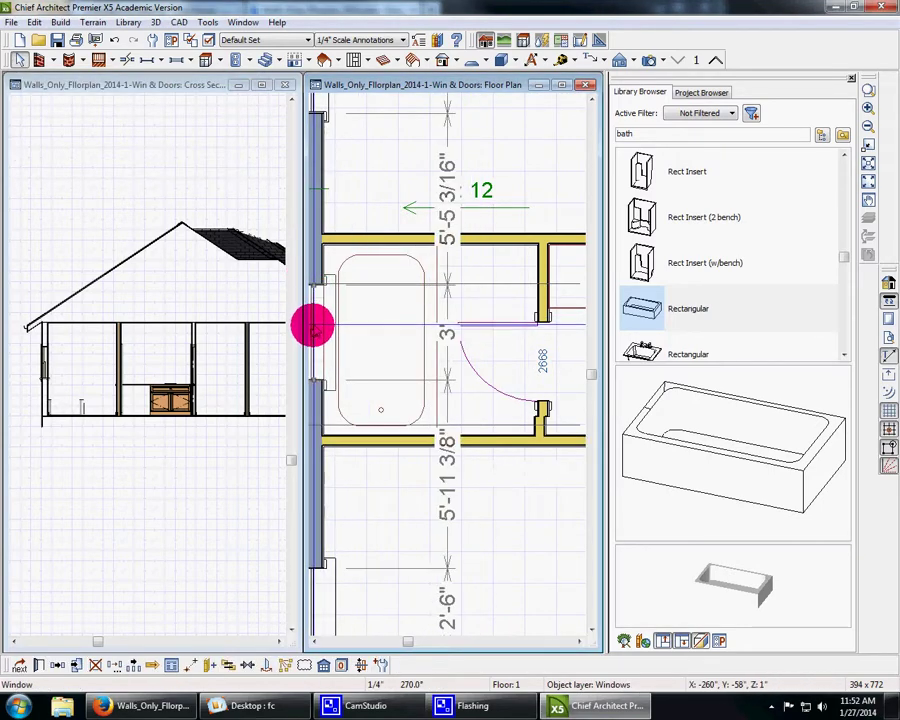
left_click_drag(313, 327, 311, 335)
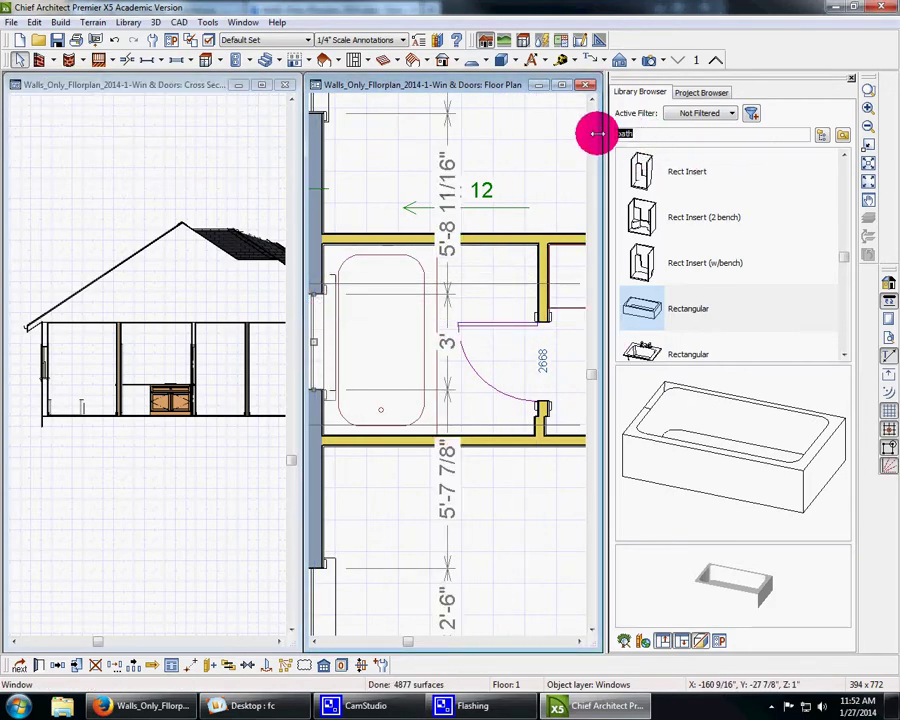
Step: Search the library for a toilet, also trying the term "water", and browse the results
type("tu")
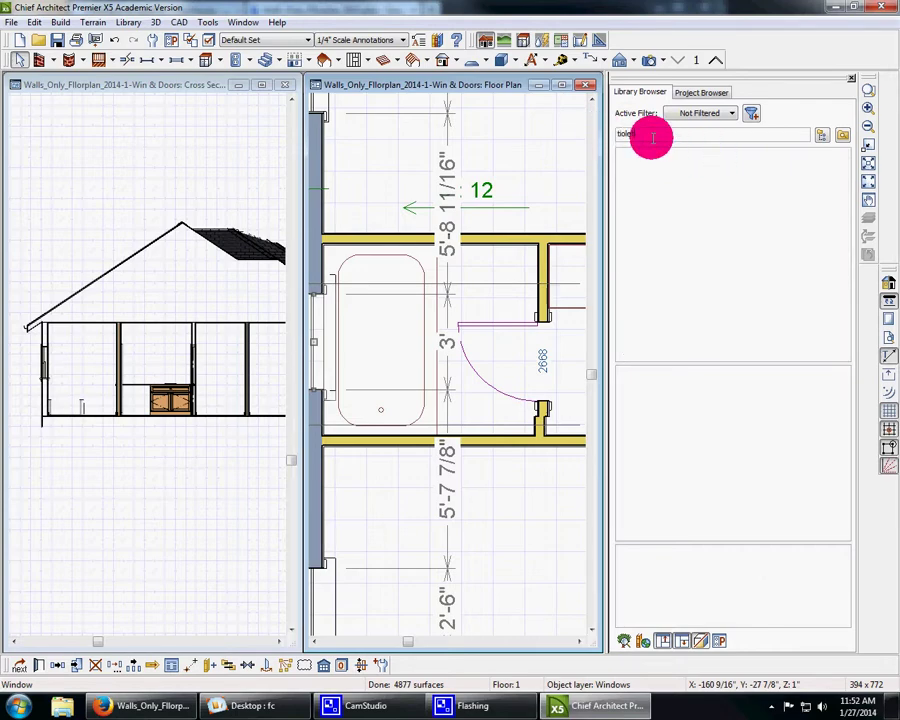
left_click_drag(652, 138, 602, 142)
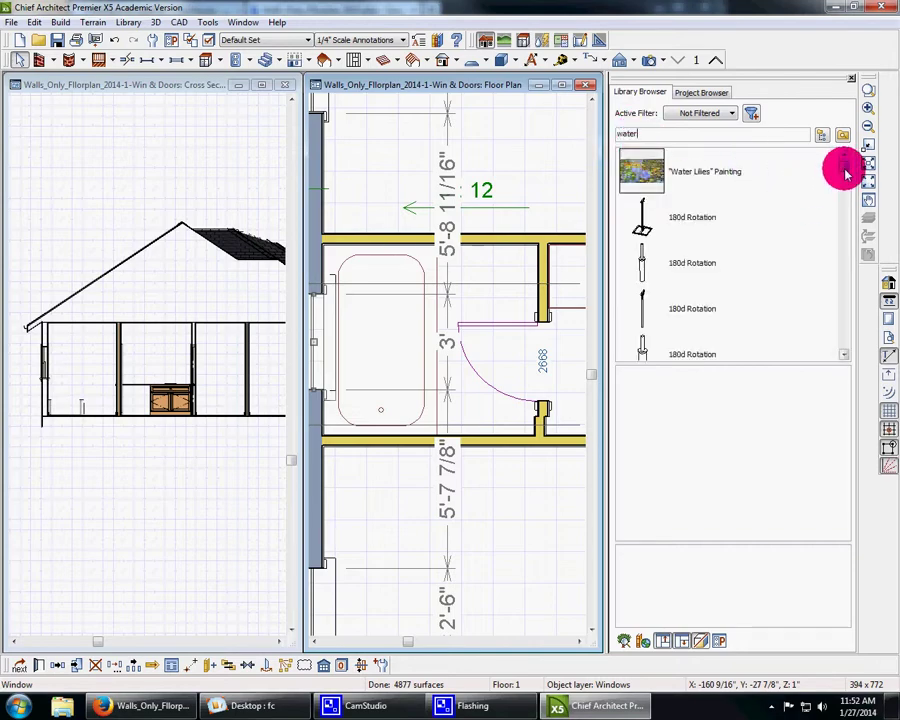
left_click_drag(845, 172, 845, 234)
Step: Search the library for "bath" and place the ADA Toilet against the upper interior wall between the bathtub and the door partition
double_click(664, 134)
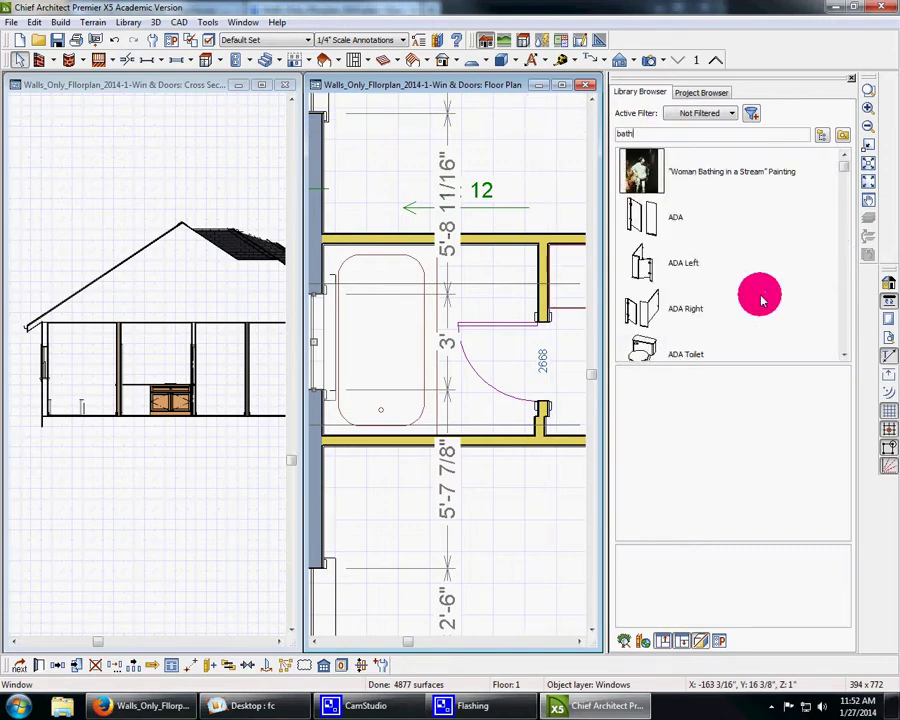
left_click(846, 355)
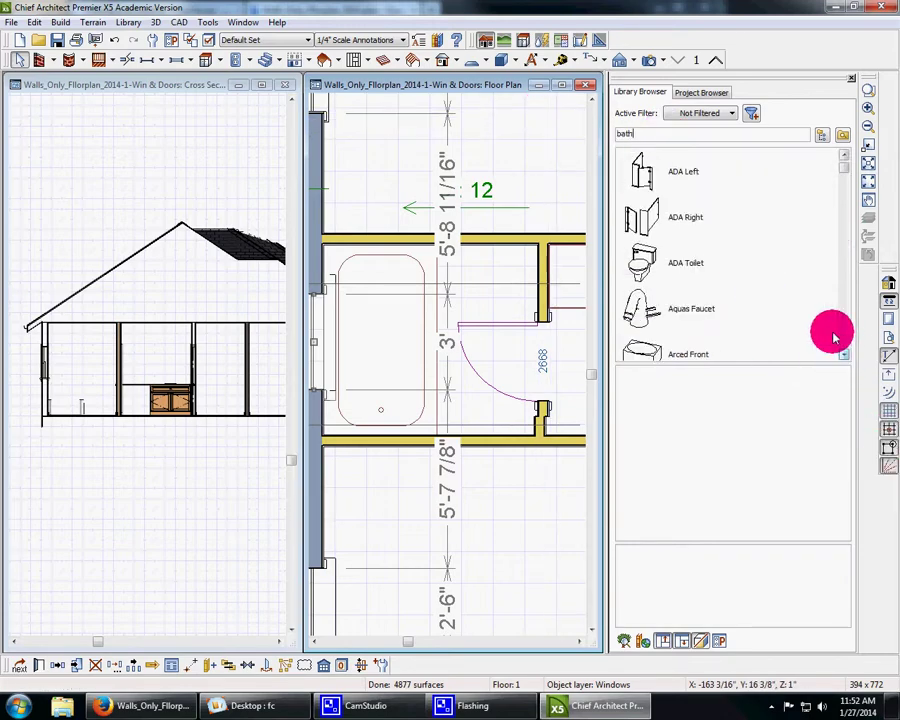
left_click(846, 355)
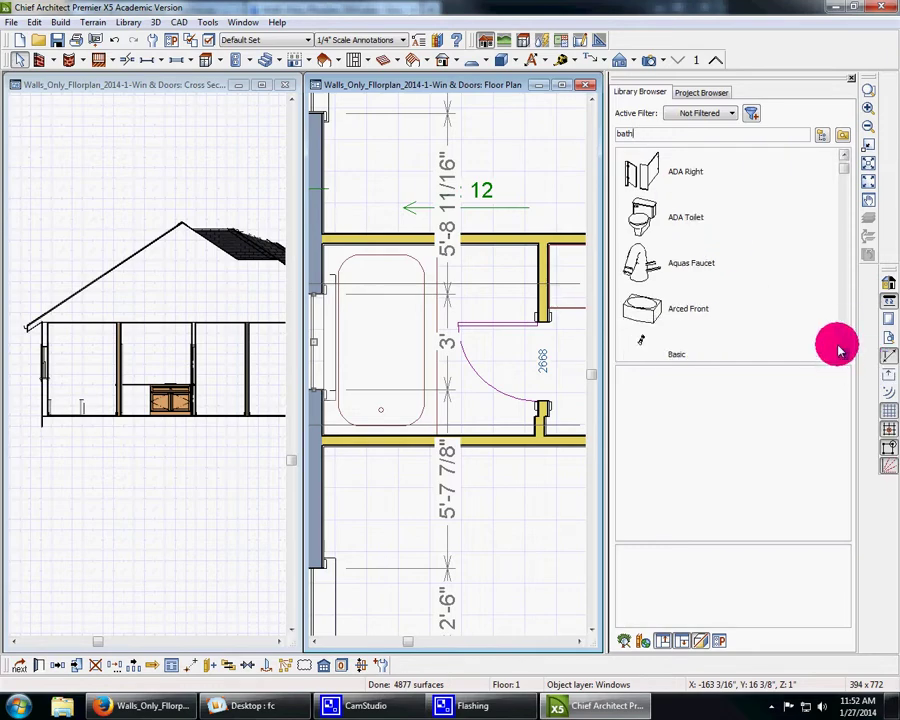
left_click(673, 220)
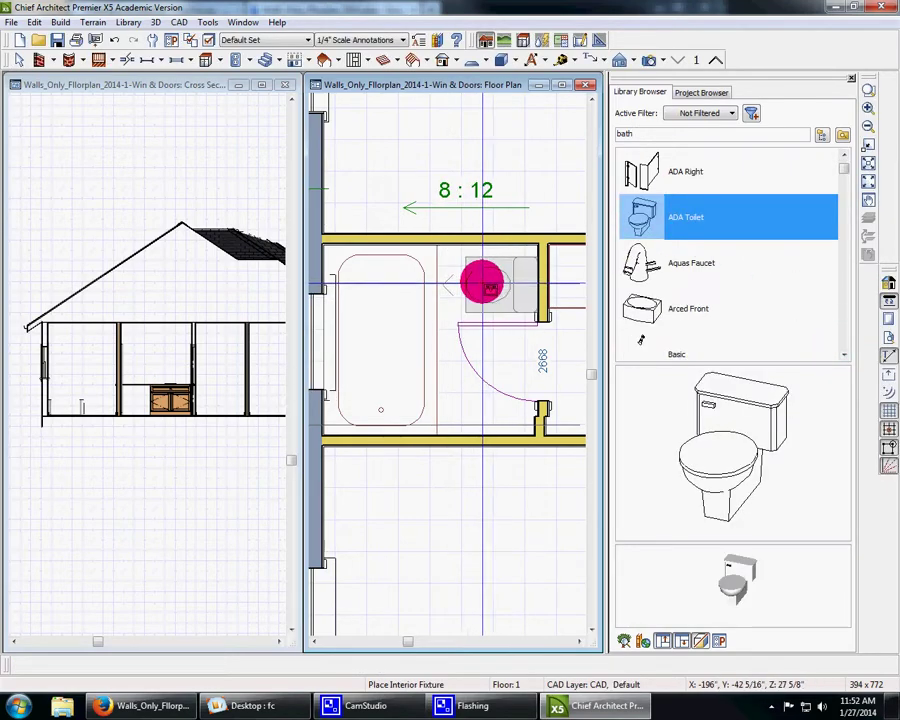
left_click(477, 277)
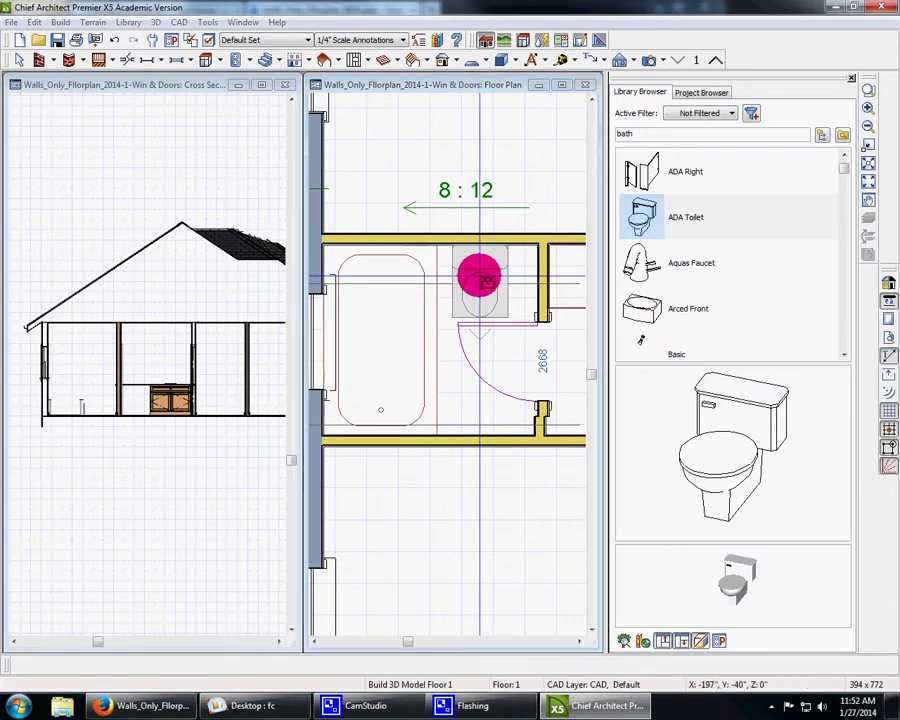
Step: Inspect the placed toilet and bathtub up close in the cross section view
scroll(101, 423, "up", 1)
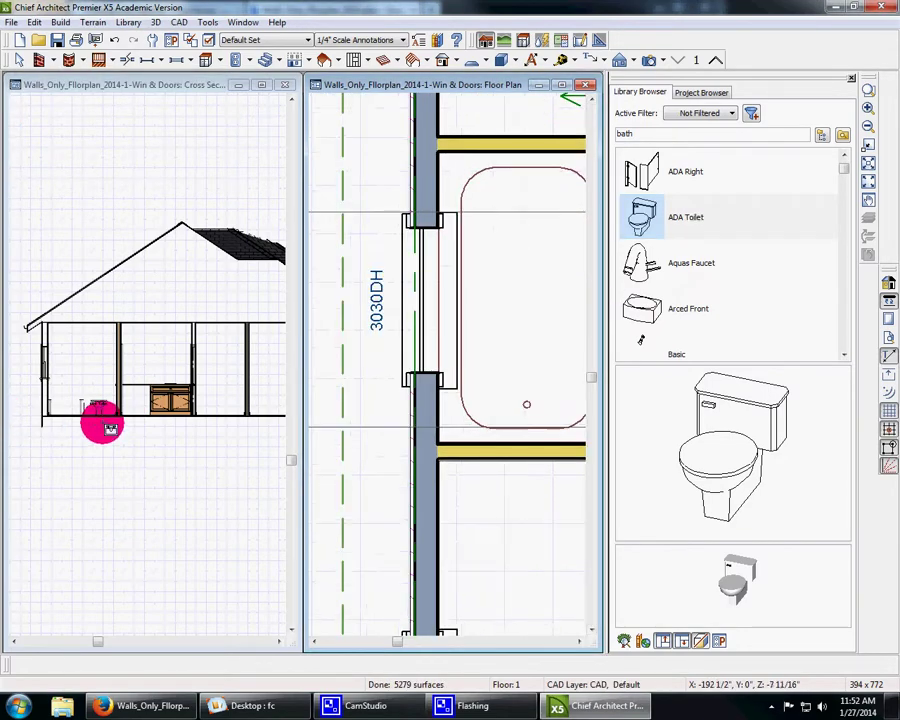
left_click(103, 426)
scroll(104, 427, "up", 1)
scroll(103, 428, "up", 1)
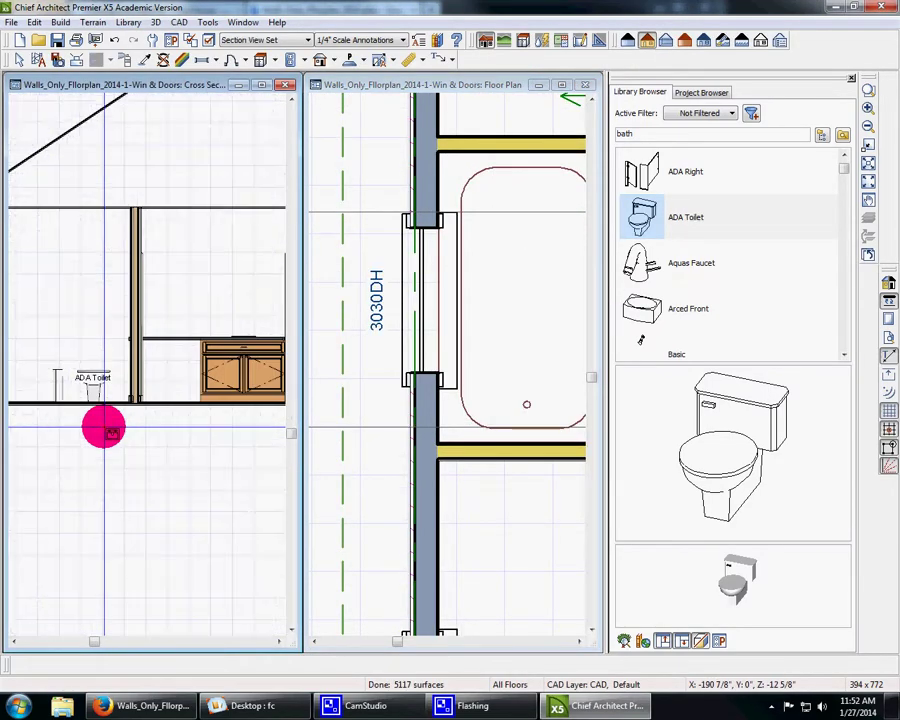
scroll(103, 428, "down", 2)
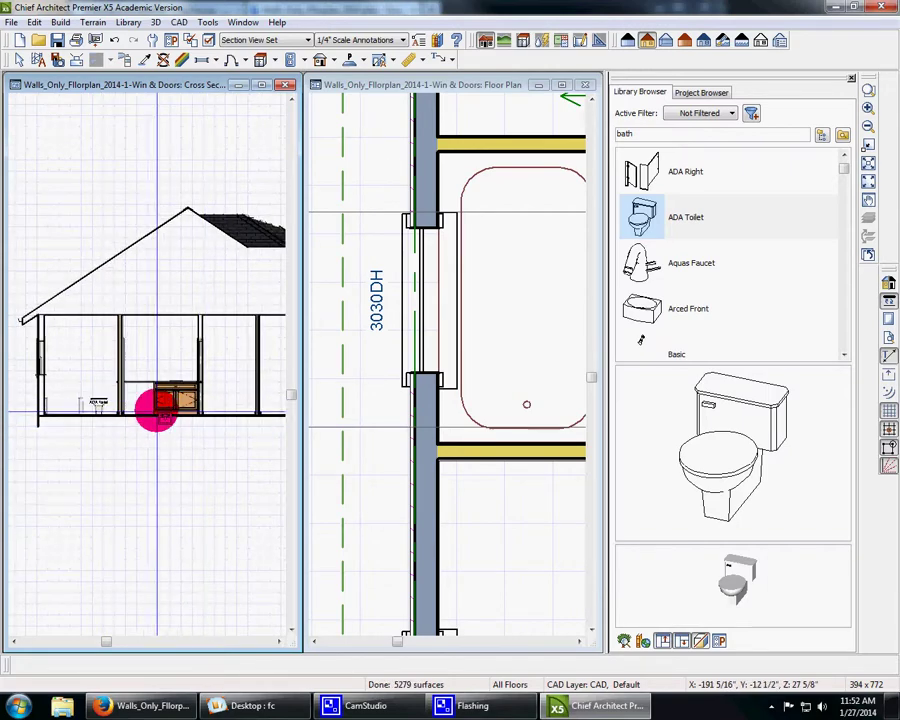
Step: Create an orthographic Floor Overview, enlarge it to fill the workspace and orbit to look straight down at the bathroom fixtures
left_click(154, 22)
mouse_move(150, 38)
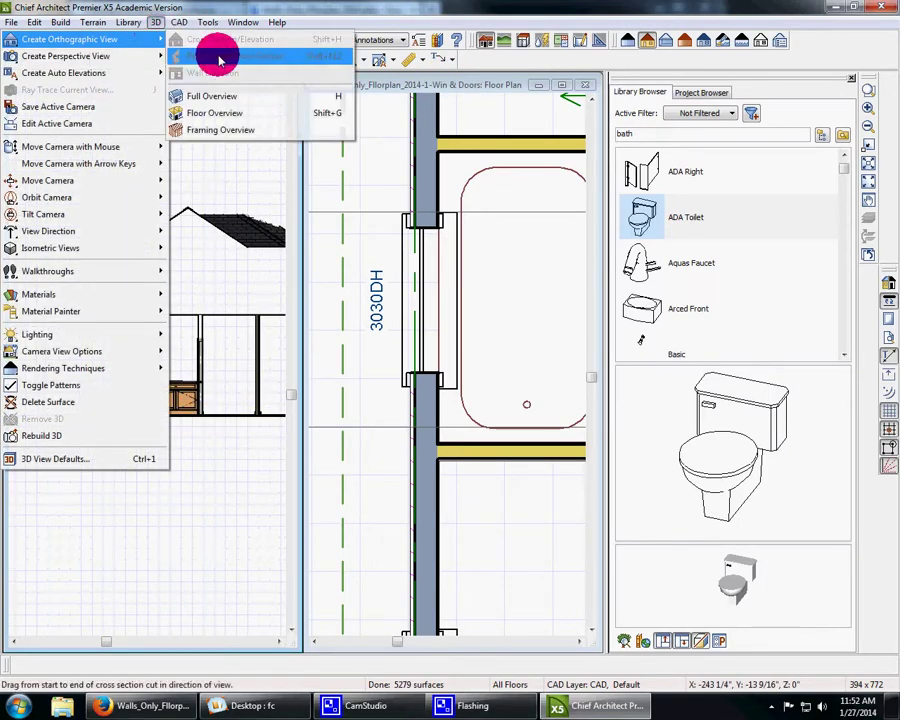
left_click(212, 112)
scroll(366, 448, "up", 2)
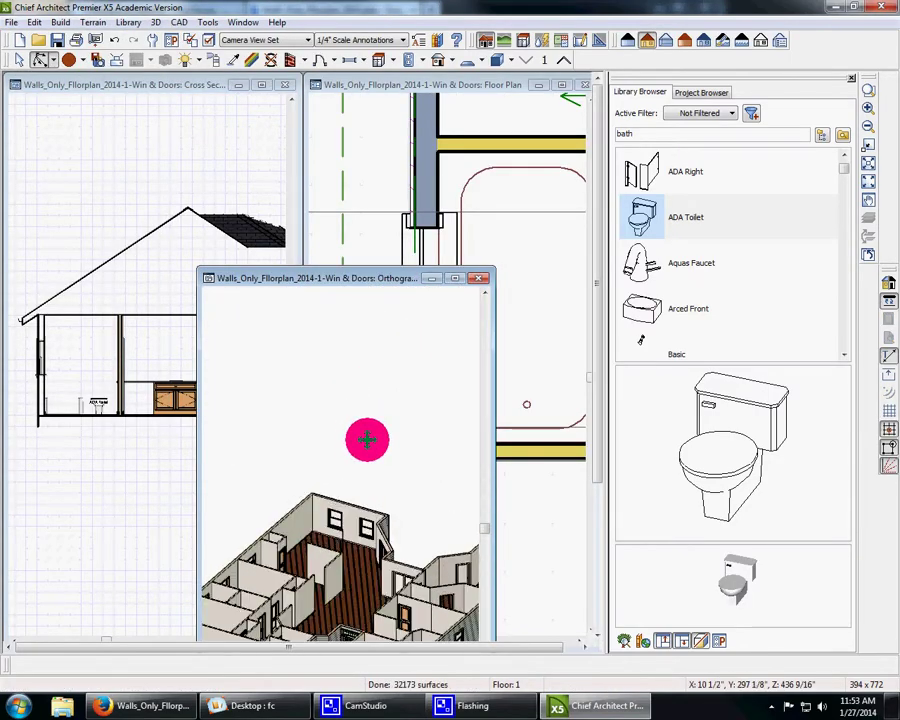
left_click(457, 280)
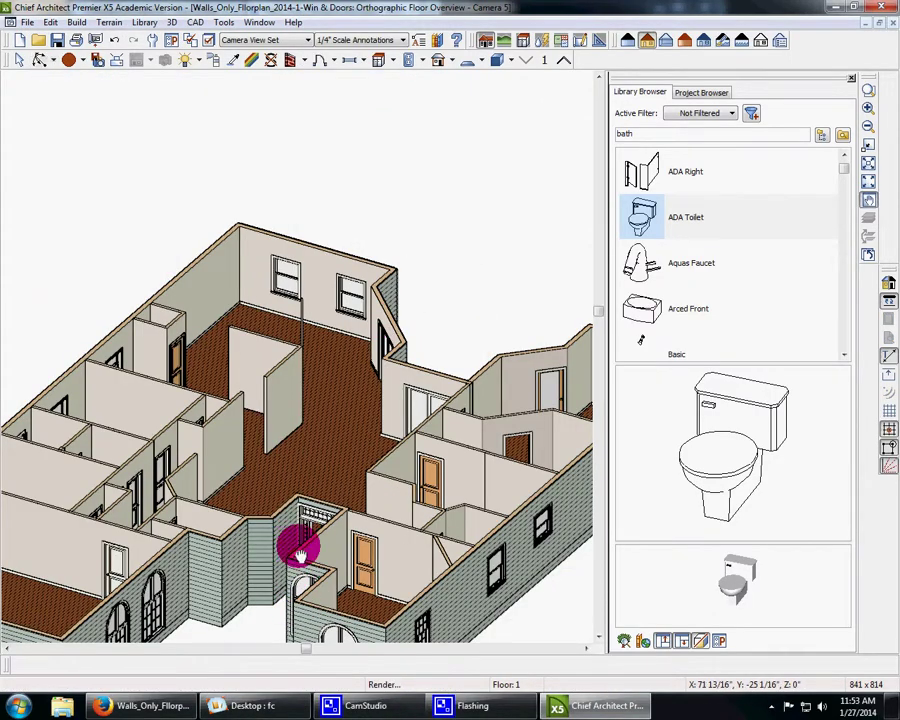
middle_click_drag(300, 553, 384, 440)
left_click_drag(295, 424, 505, 371)
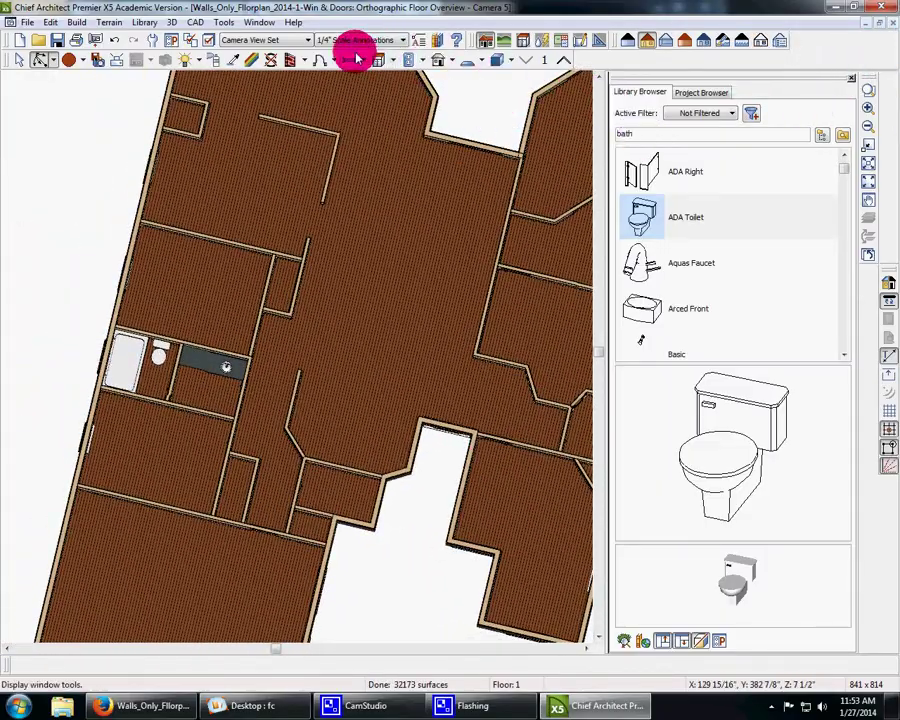
Step: Return to the floor plan and delete the floor overview and cross-section cameras from it
left_click(262, 28)
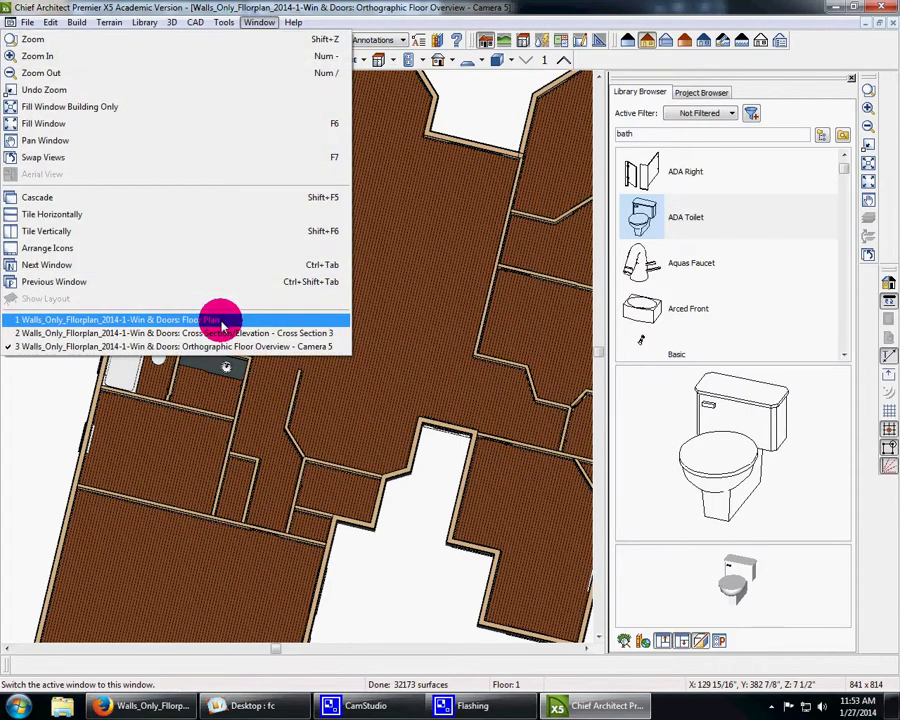
left_click(220, 317)
scroll(470, 277, "up", 3)
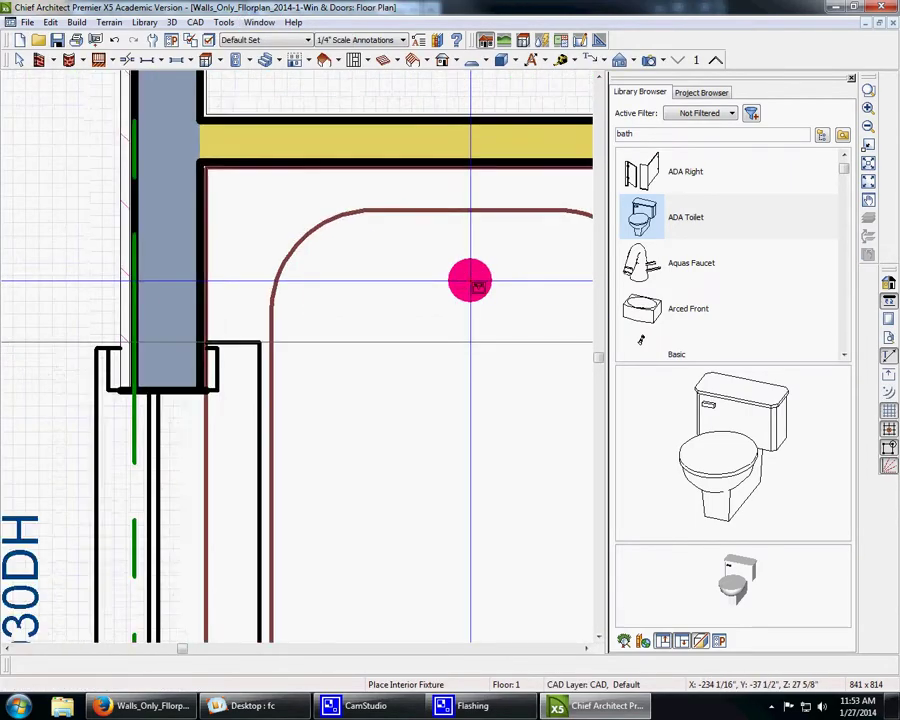
scroll(470, 277, "down", 2)
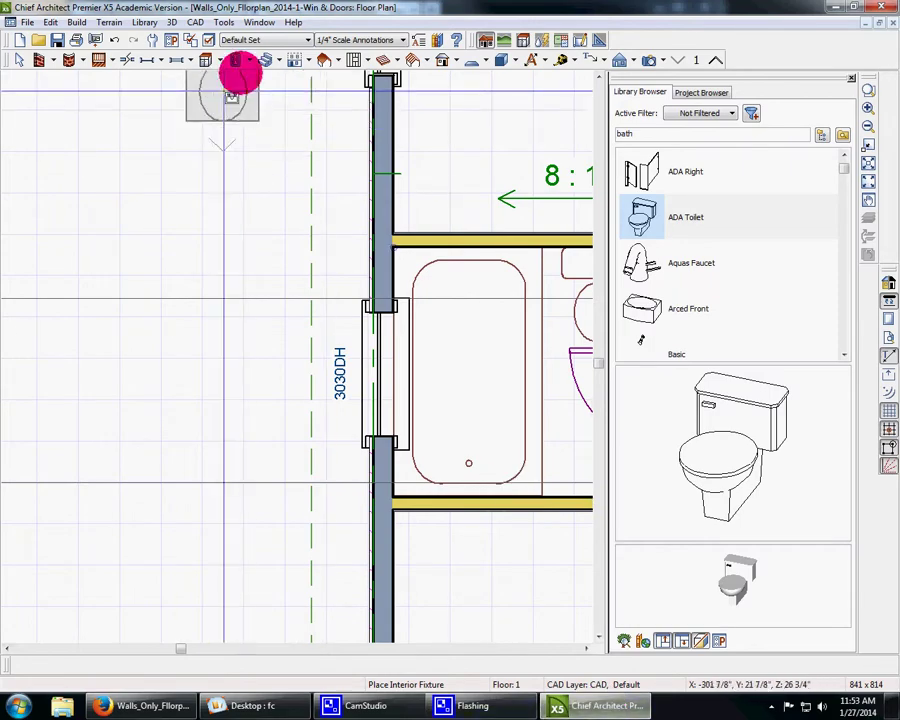
left_click(266, 23)
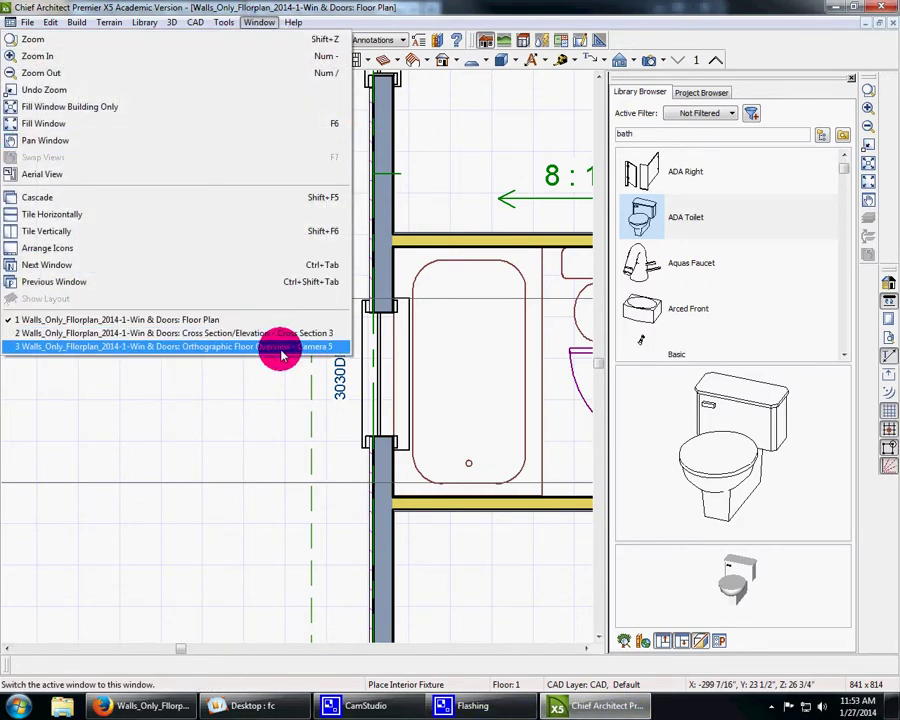
left_click(503, 311)
scroll(500, 310, "up", 3)
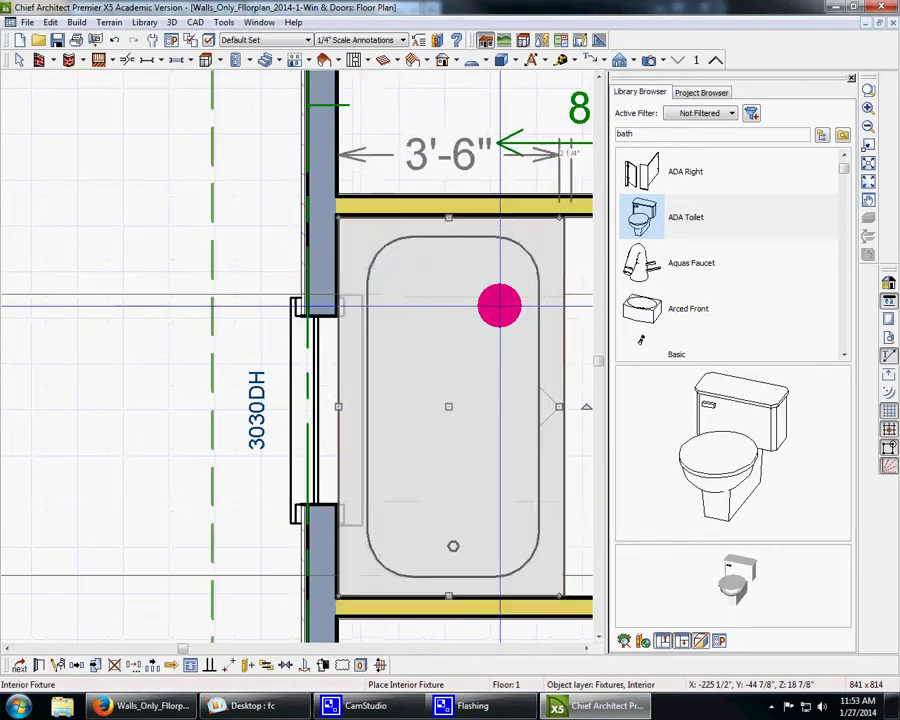
scroll(498, 309, "down", 5)
scroll(500, 315, "down", 3)
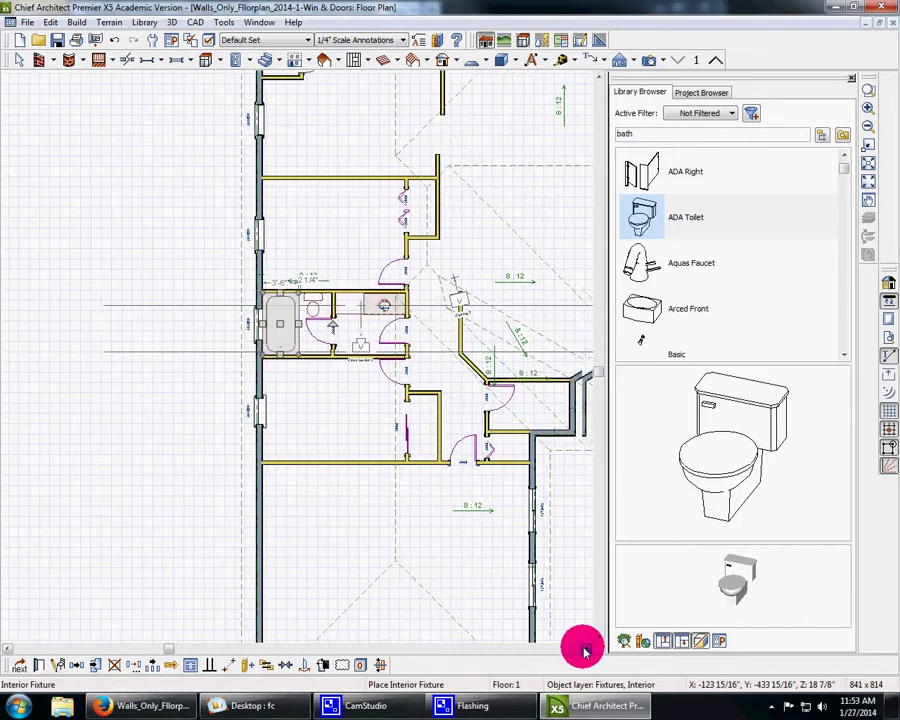
left_click(17, 61)
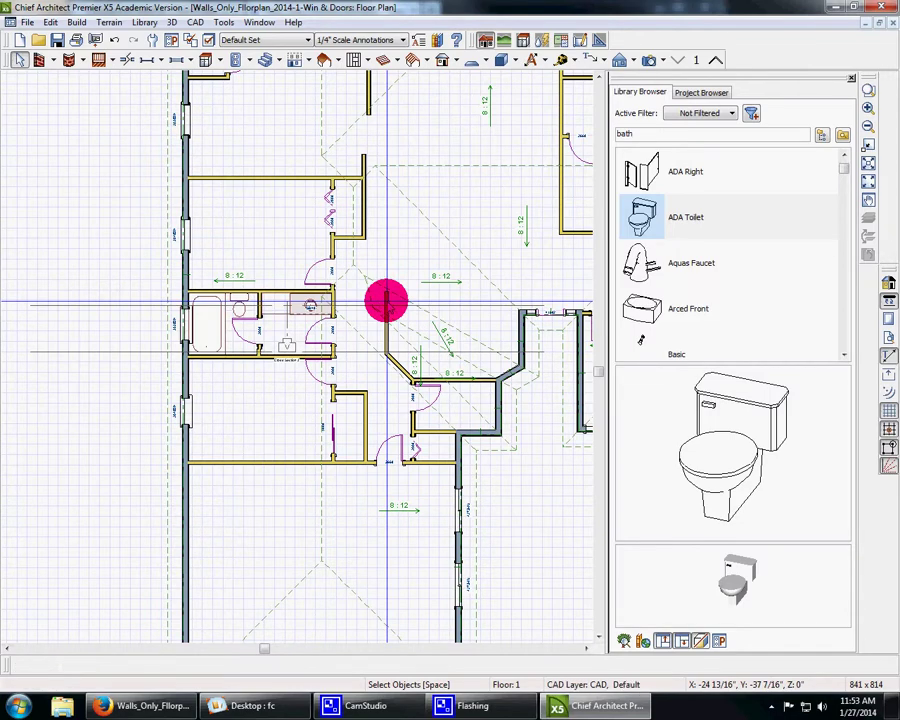
left_click(289, 345)
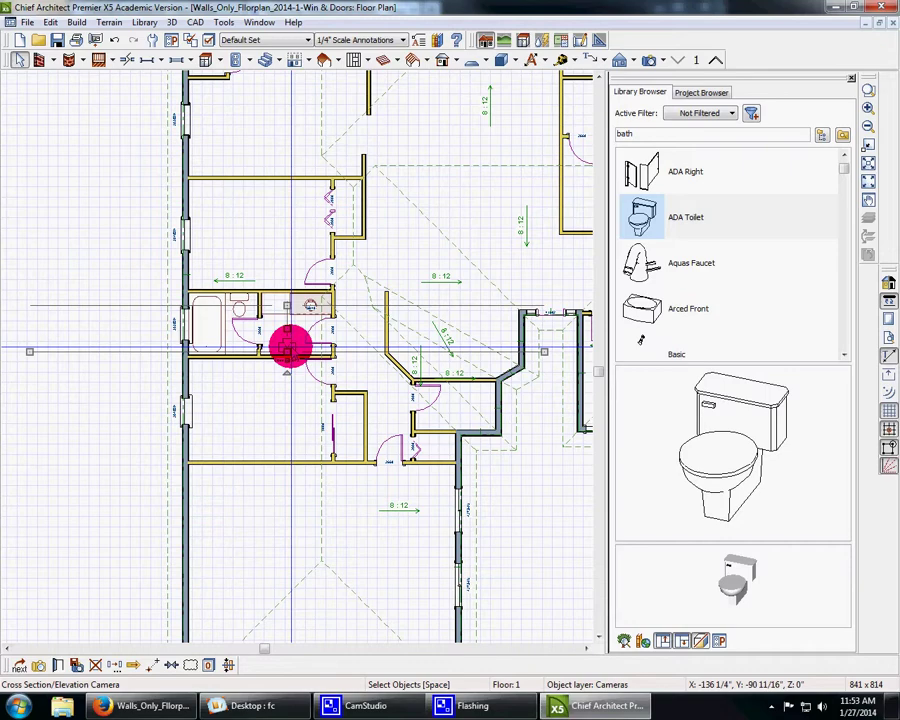
key("Escape")
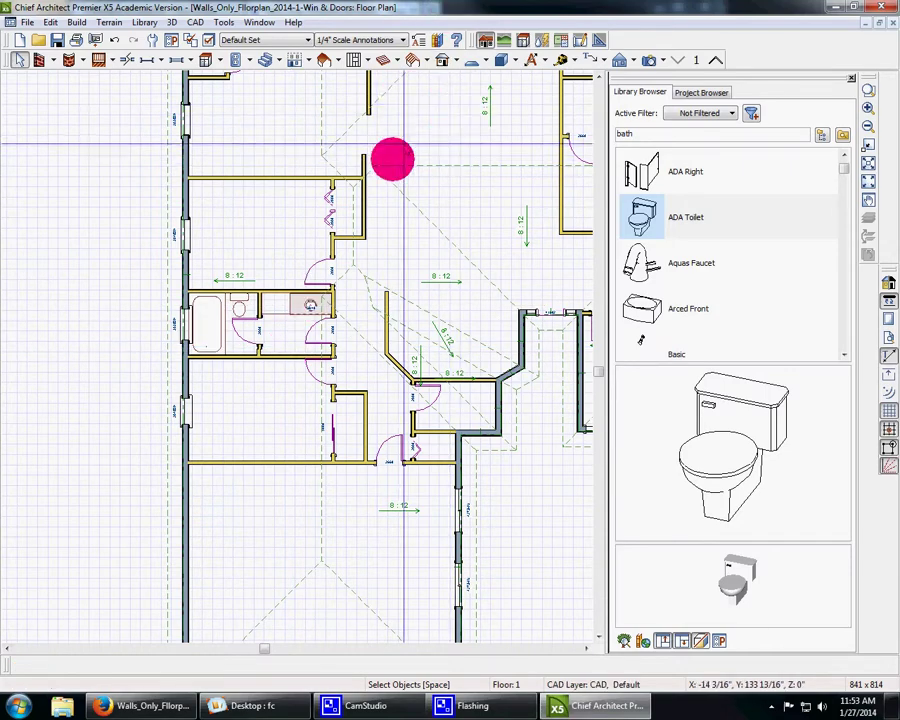
Step: Place base cabinets along the vertical leg of the L-shaped partition above the bedroom, starting in its inner corner
middle_click_drag(350, 154, 356, 235)
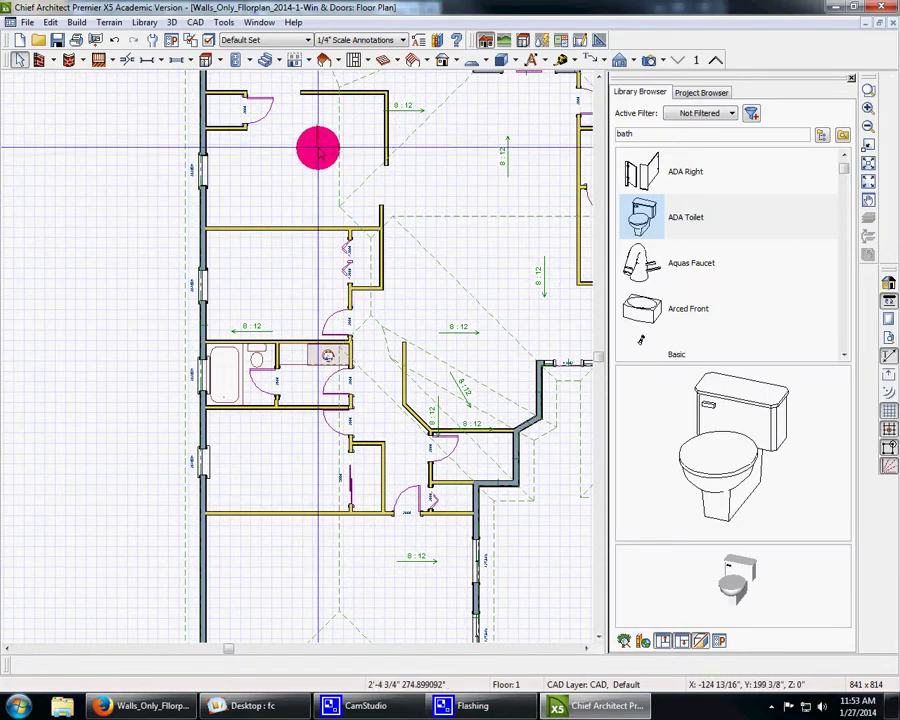
scroll(316, 150, "up", 2)
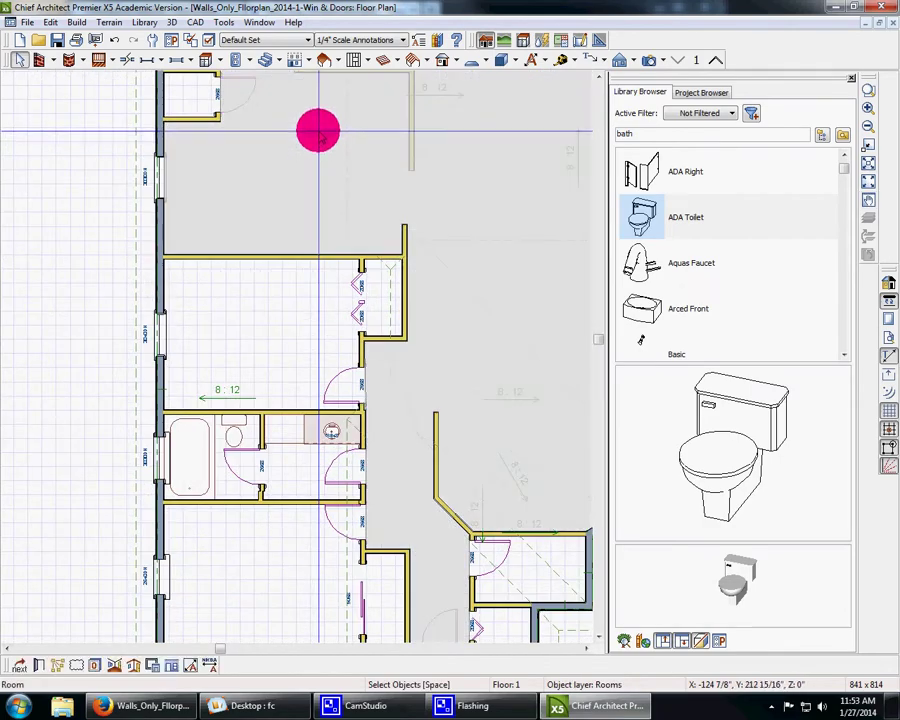
scroll(318, 140, "up", 4)
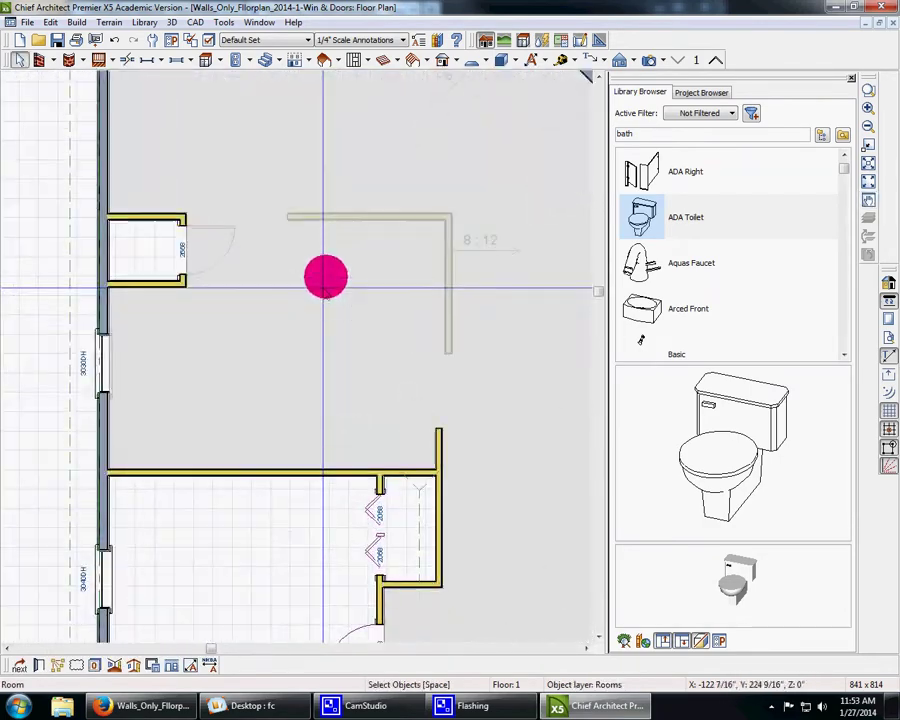
left_click(233, 60)
left_click(233, 78)
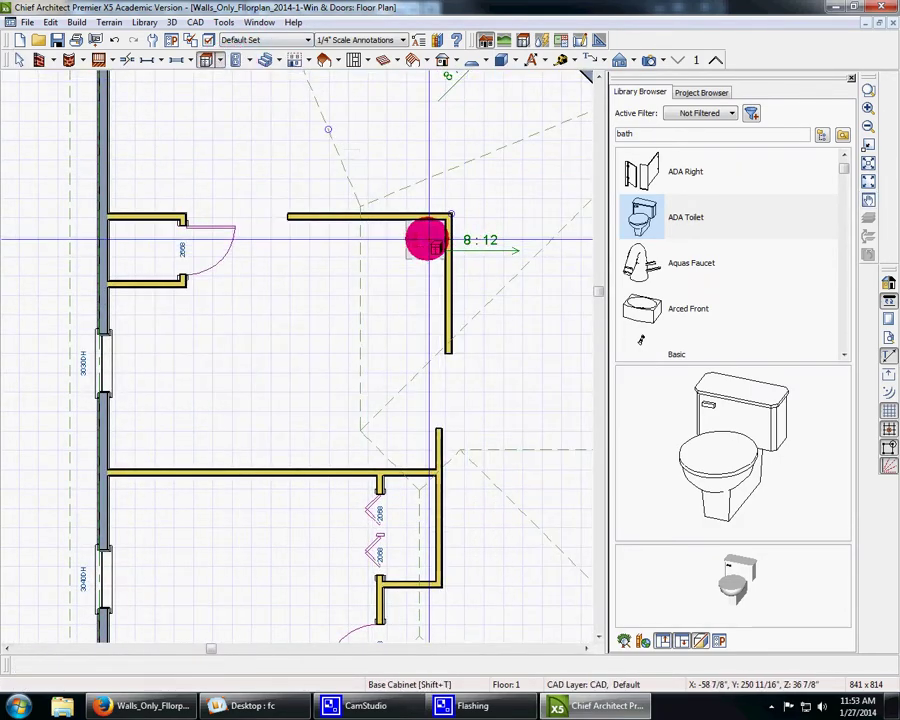
left_click(428, 264)
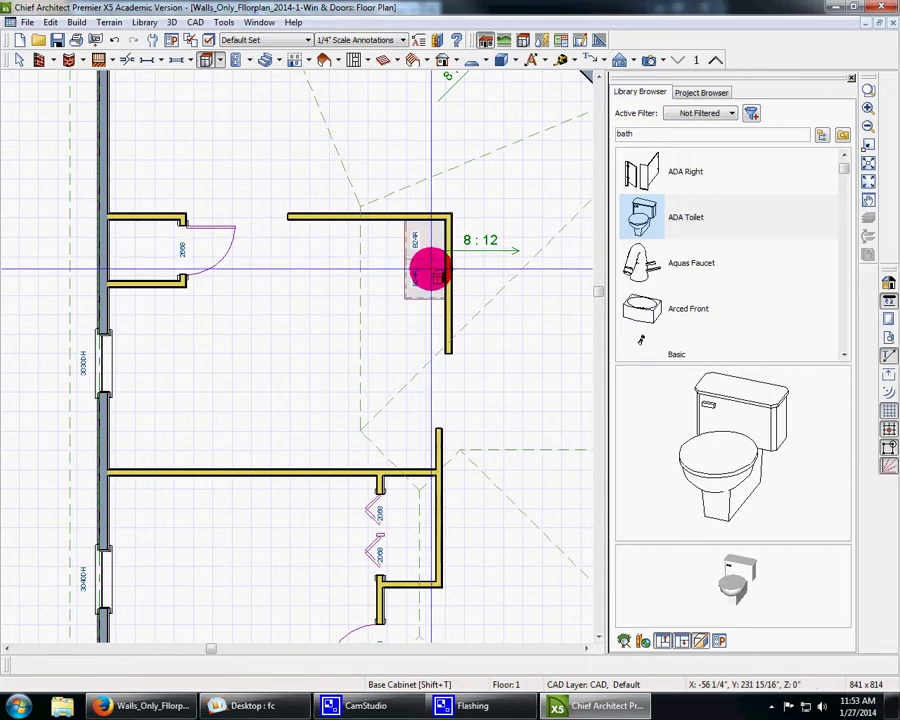
Step: Add another base cabinet at the end of the row on the vertical partition and create a backclipped cross section facing the cabinets
left_click(428, 313)
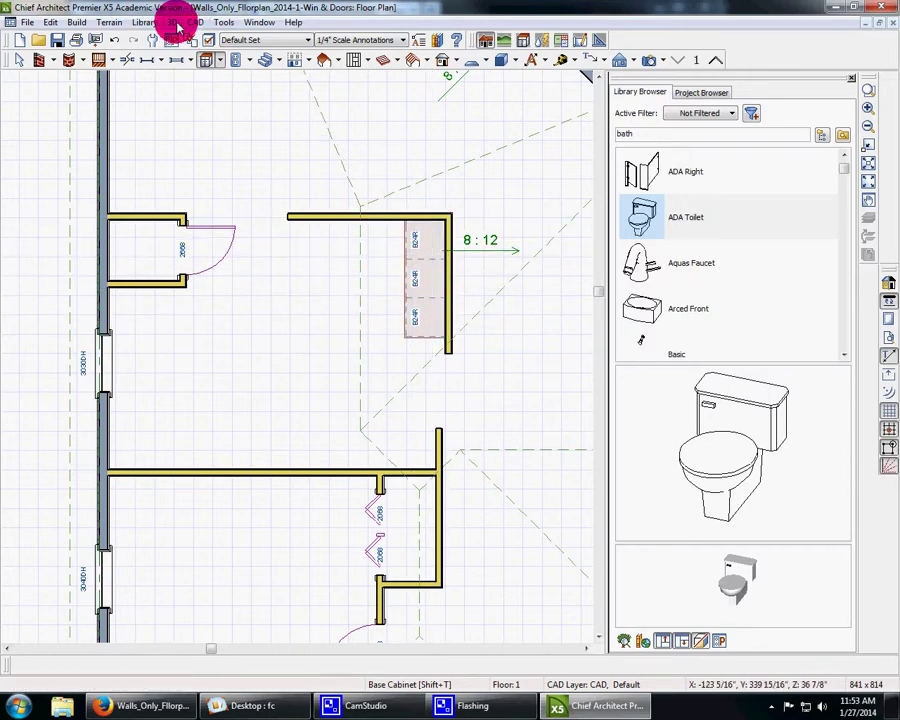
left_click(175, 23)
mouse_move(151, 38)
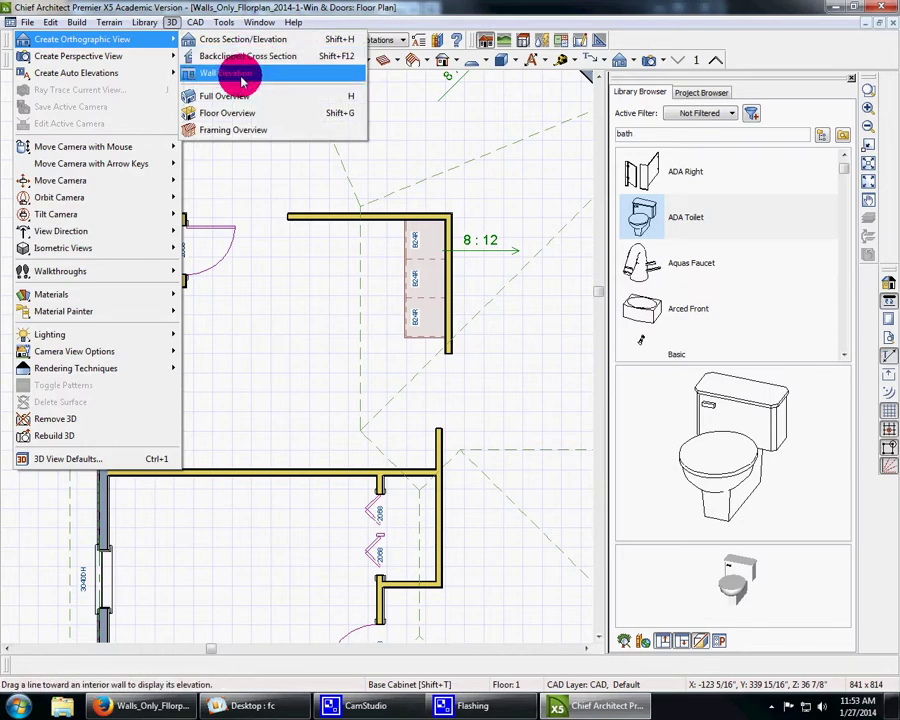
left_click(240, 56)
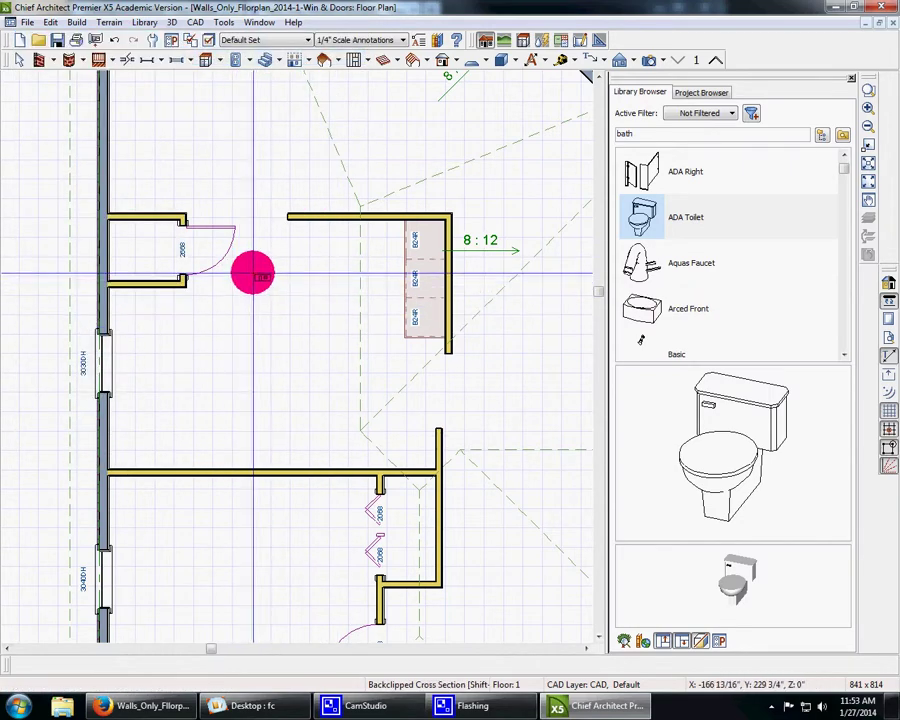
left_click_drag(258, 273, 437, 272)
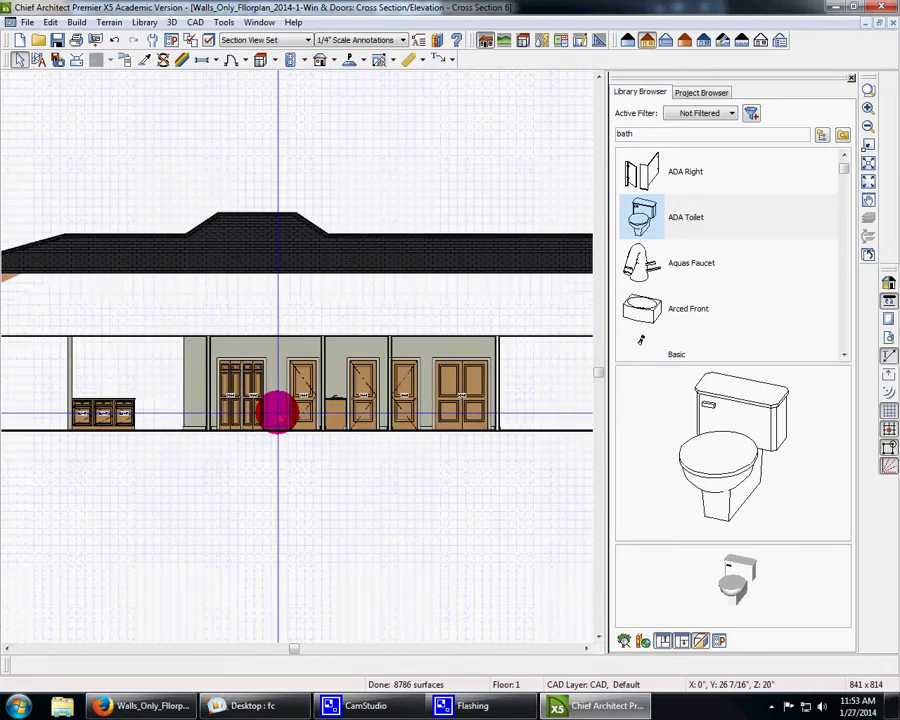
scroll(120, 416, "up", 5)
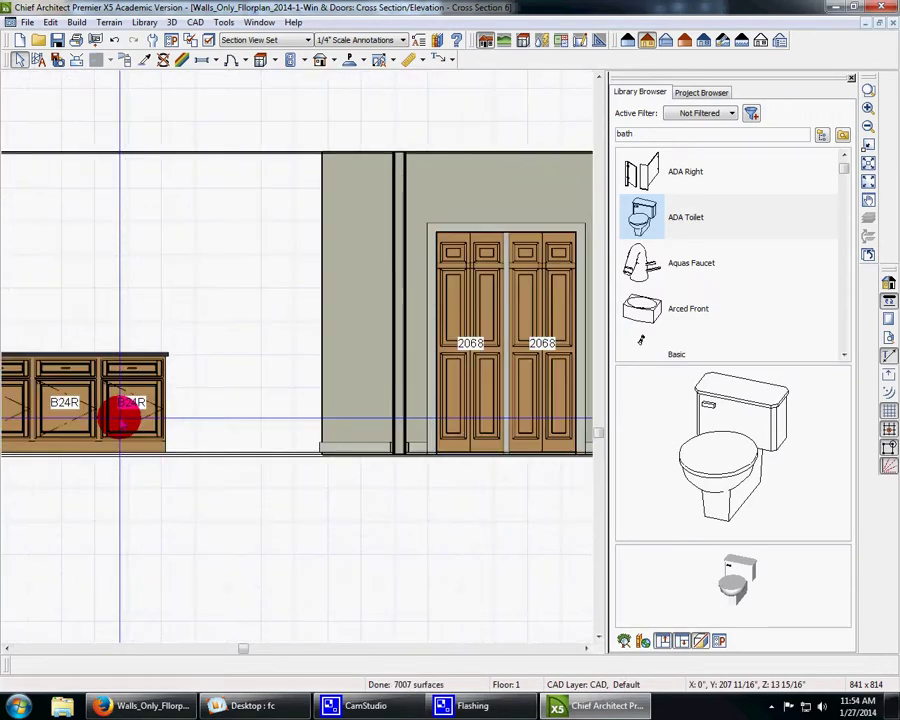
scroll(120, 416, "down", 4)
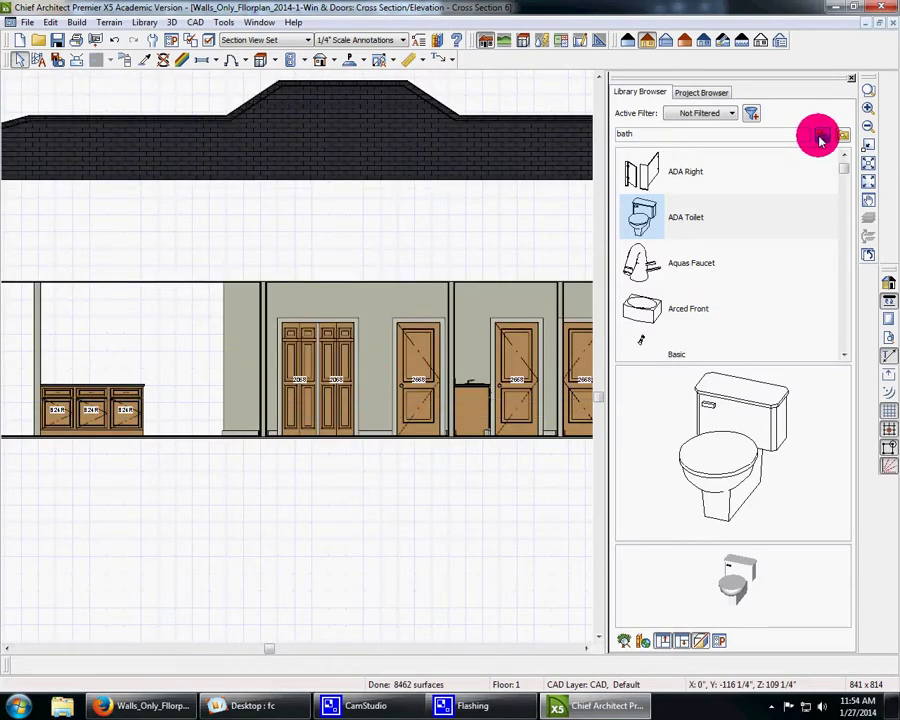
Step: Browse the library's base cabinets and preview the double door with drawer models B33-2D and B30, the Double Door folder and cutting board cabinet BCB21
left_click(820, 138)
scroll(841, 254, "up", 2)
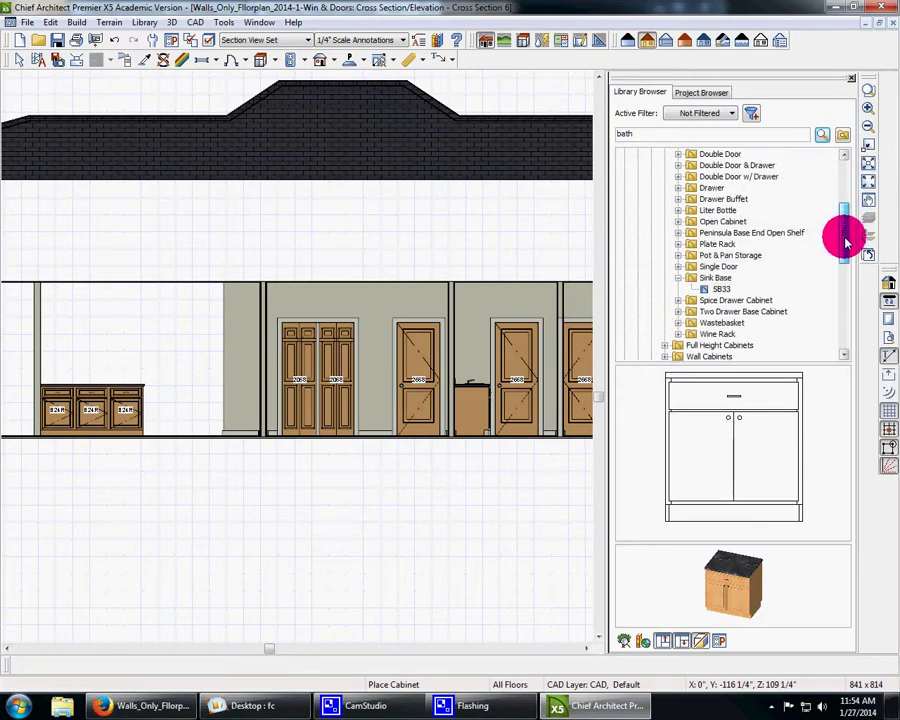
left_click(722, 200)
double_click(689, 200)
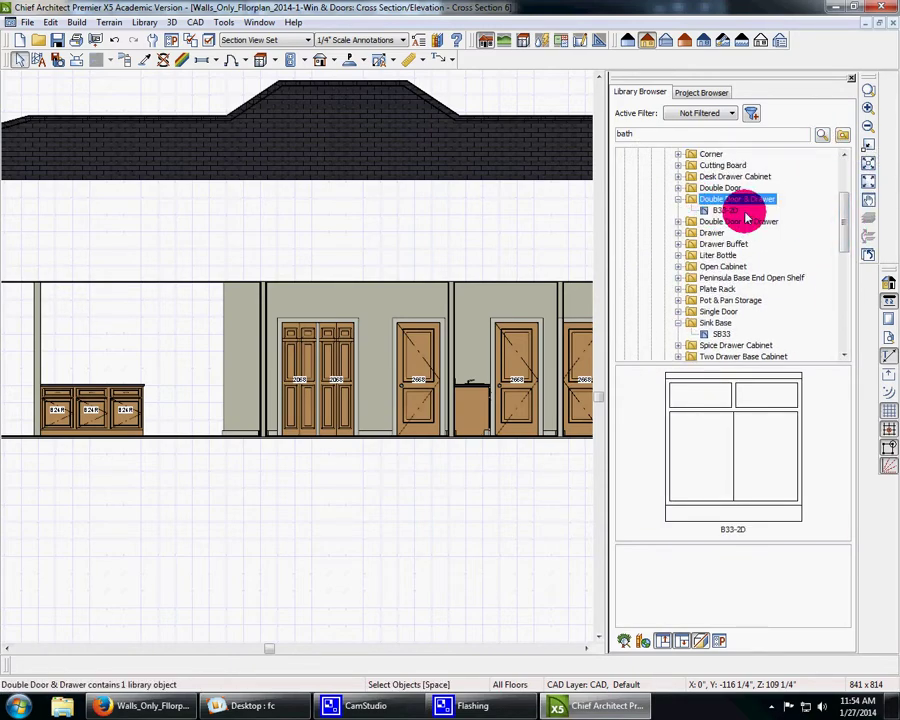
left_click(725, 210)
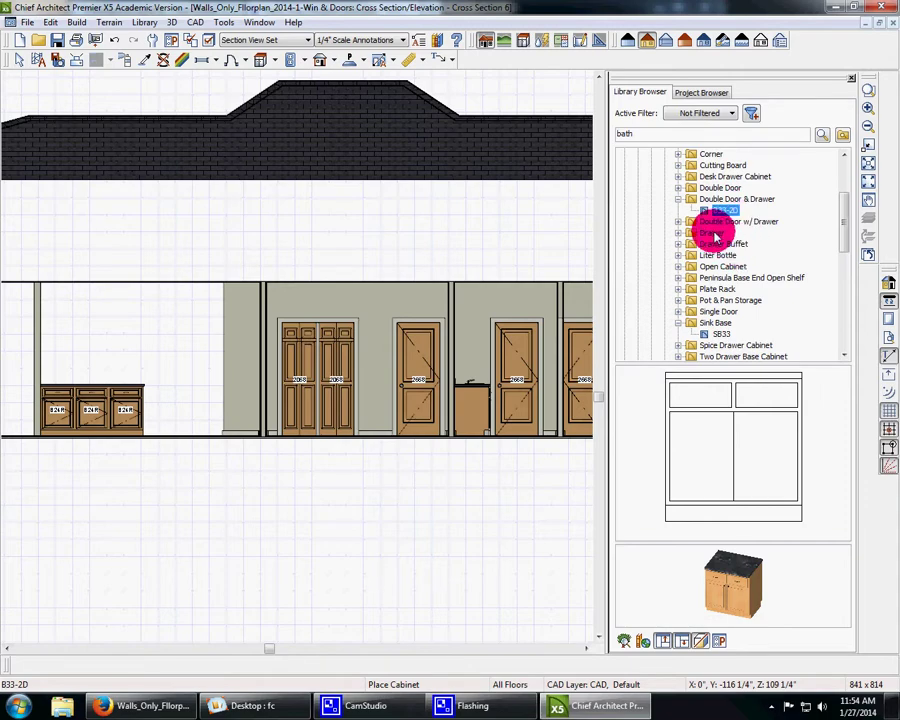
left_click(678, 221)
left_click(716, 233)
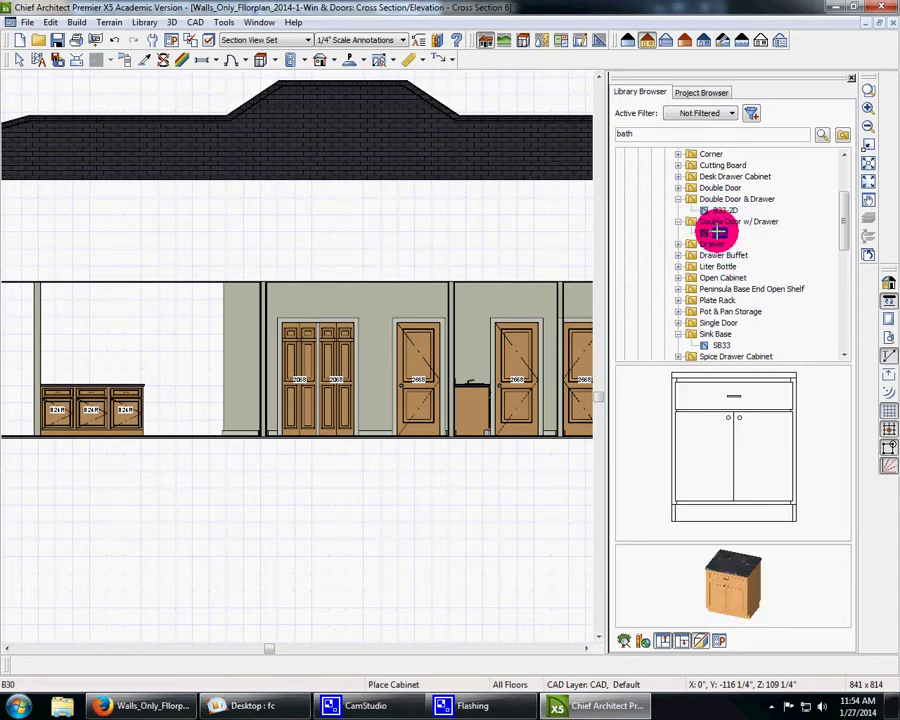
left_click(714, 189)
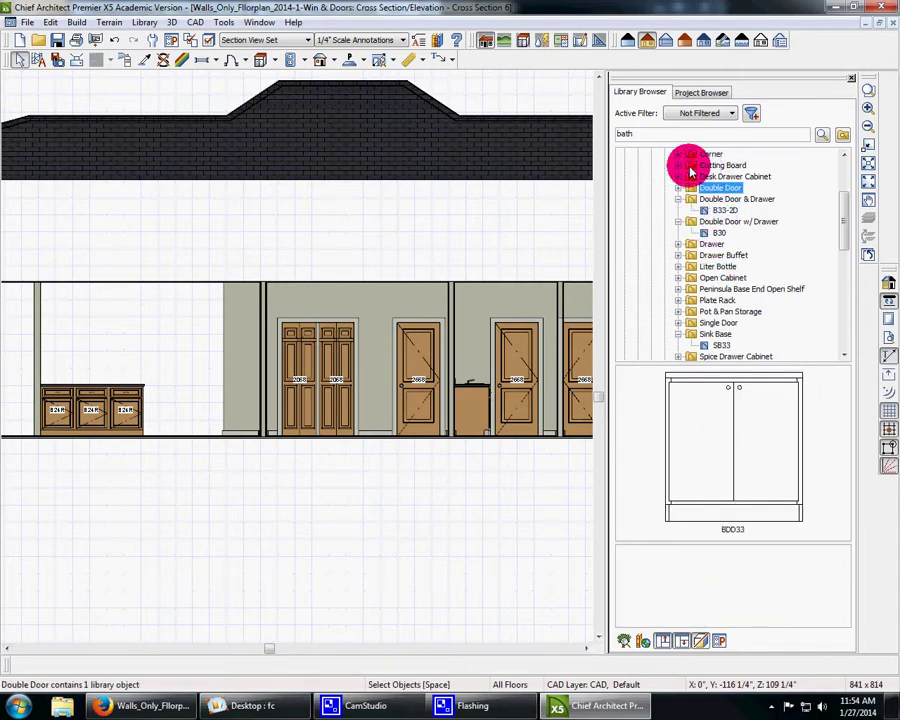
double_click(690, 166)
left_click(720, 176)
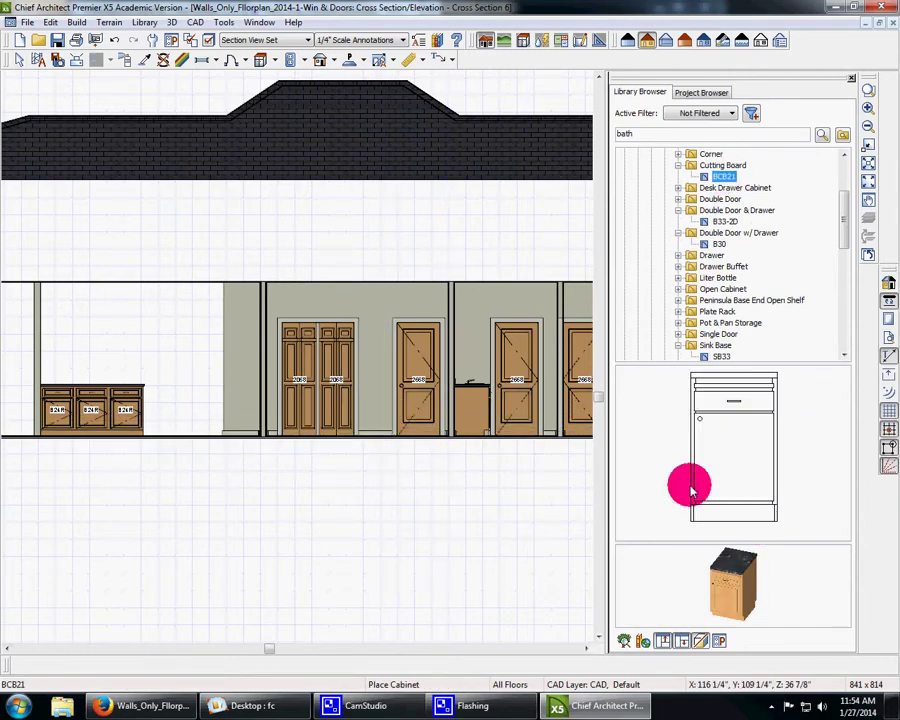
Step: Tile the cross section and floor plan views vertically and bring the base cabinets into close view in the cross section
left_click(255, 22)
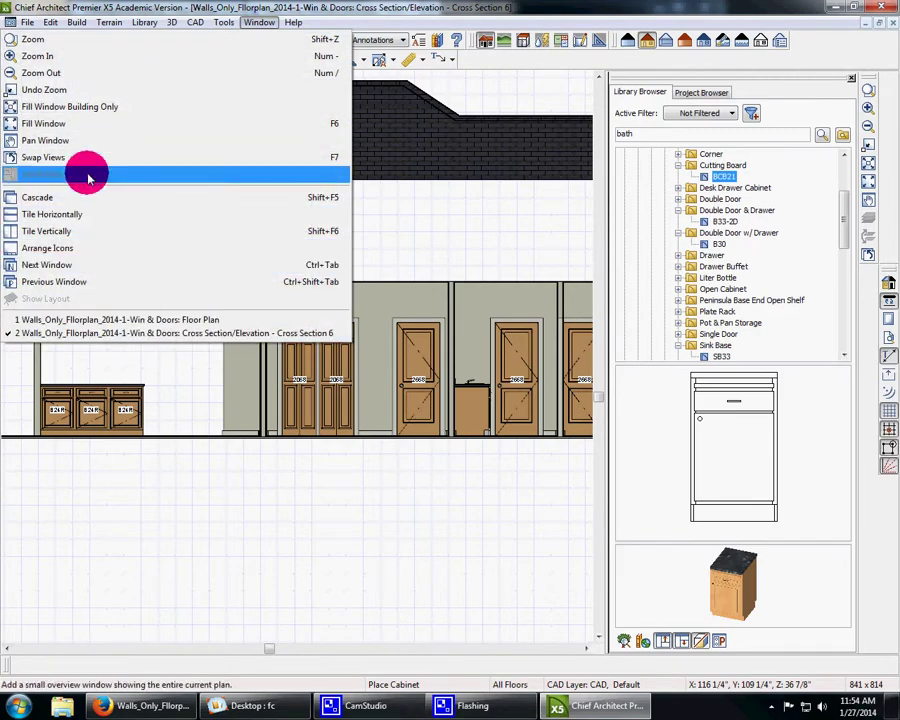
left_click(50, 231)
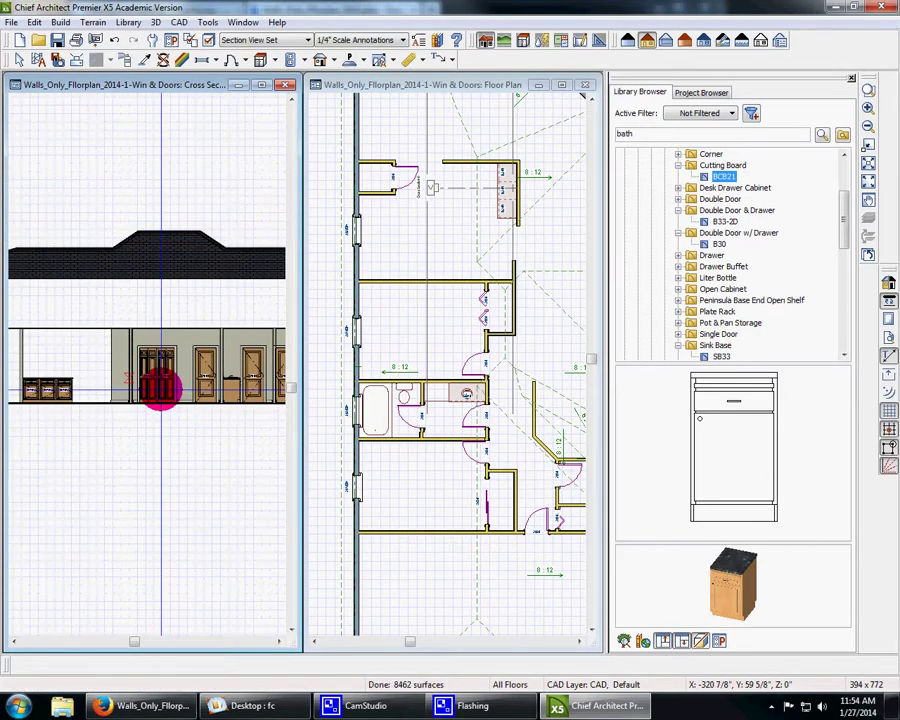
scroll(159, 417, "up", 1)
scroll(159, 417, "up", 1)
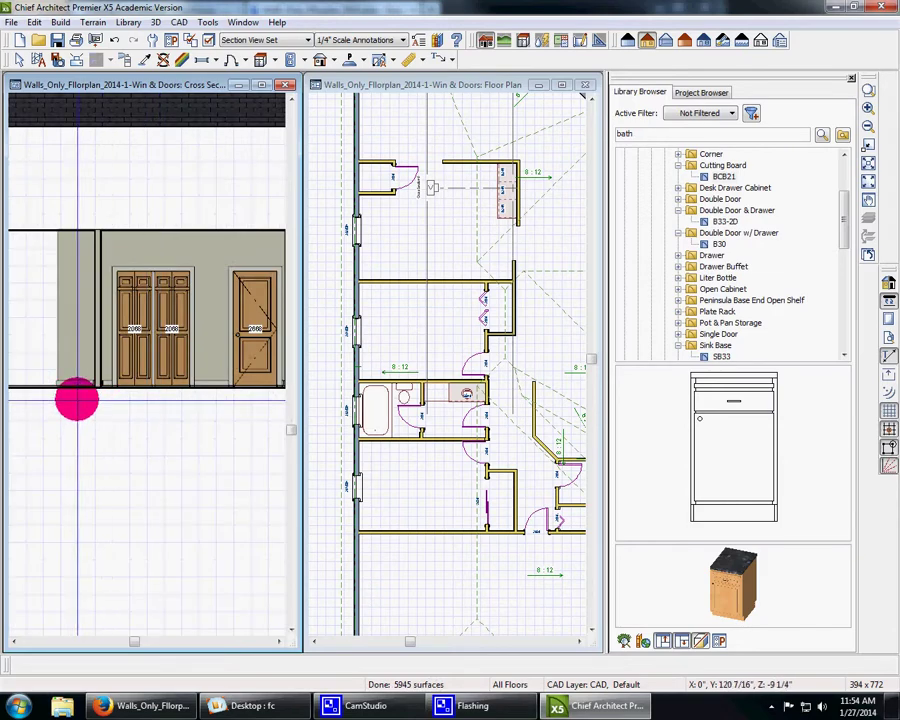
middle_click_drag(127, 432, 302, 432)
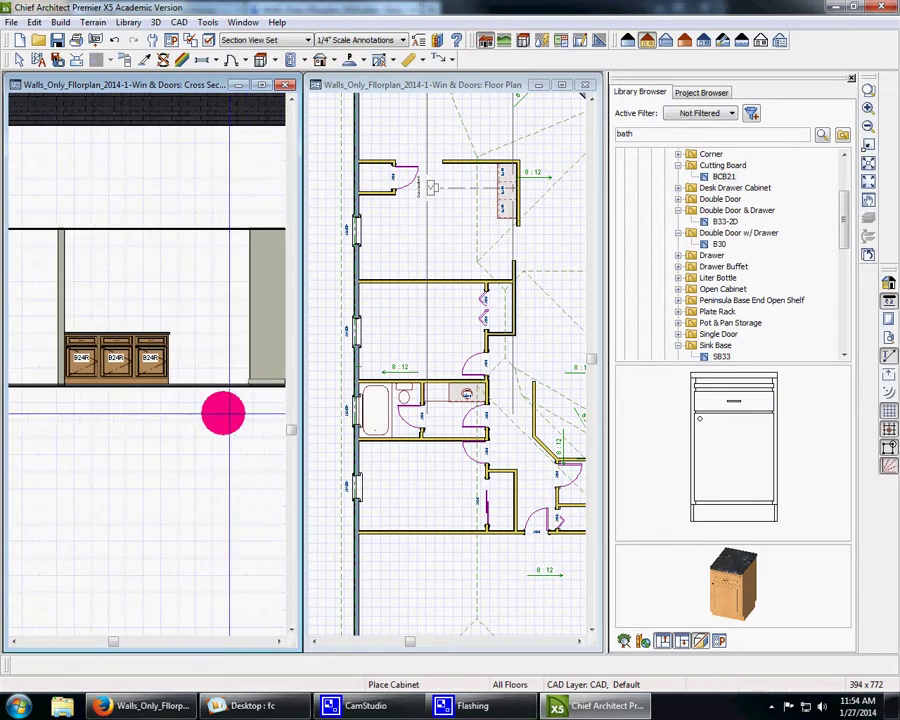
scroll(223, 412, "up", 1)
Step: Delete the B24R base cabinets along the vertical partition and the cross section camera from the floor plan
left_click(20, 62)
left_click(433, 251)
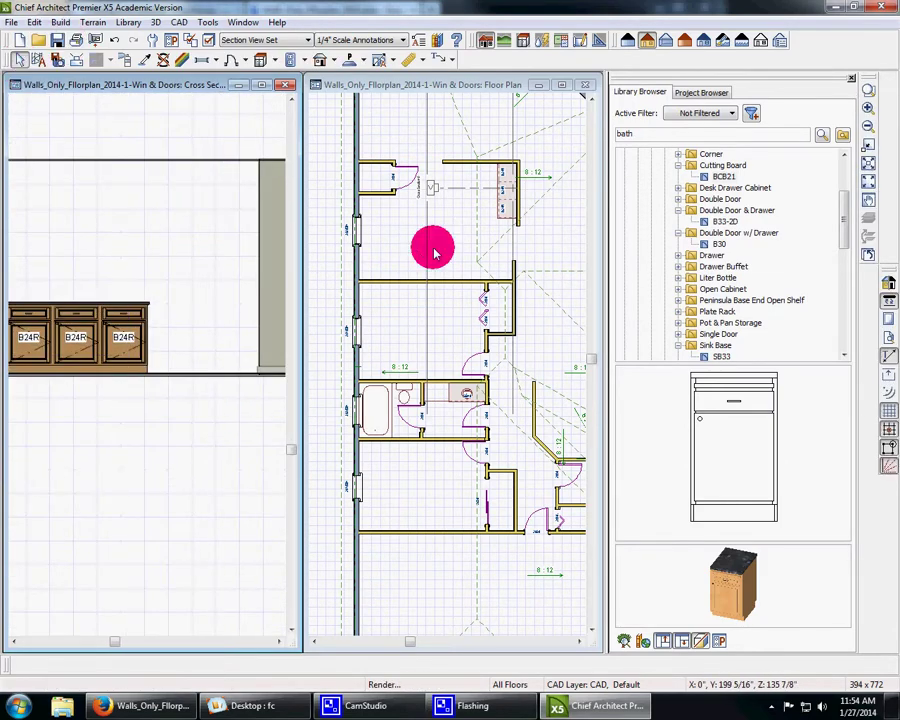
left_click(515, 220)
left_click(26, 63)
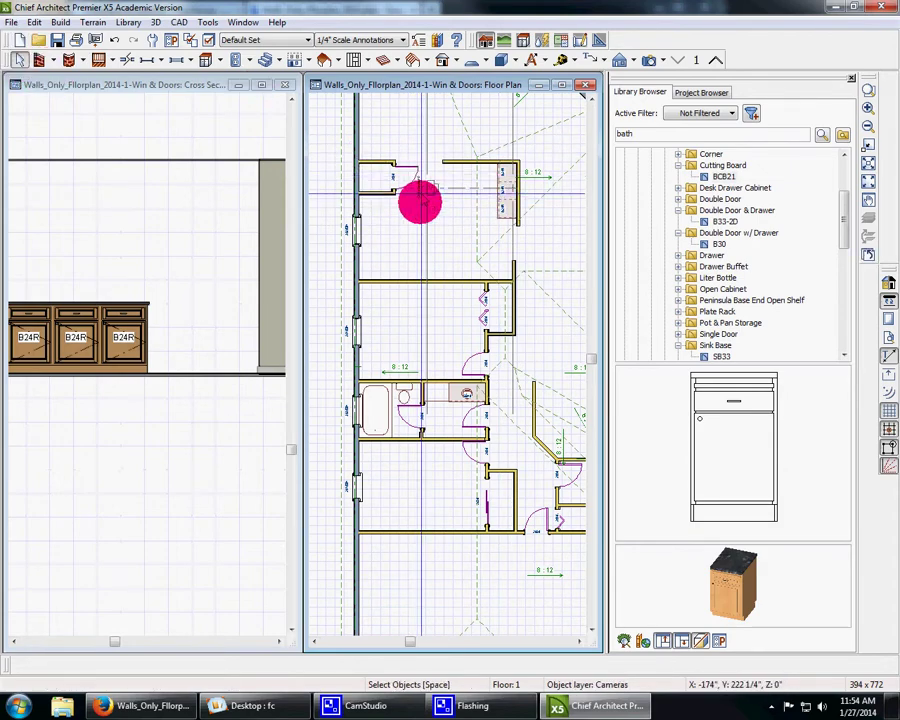
left_click(508, 211)
key("Delete")
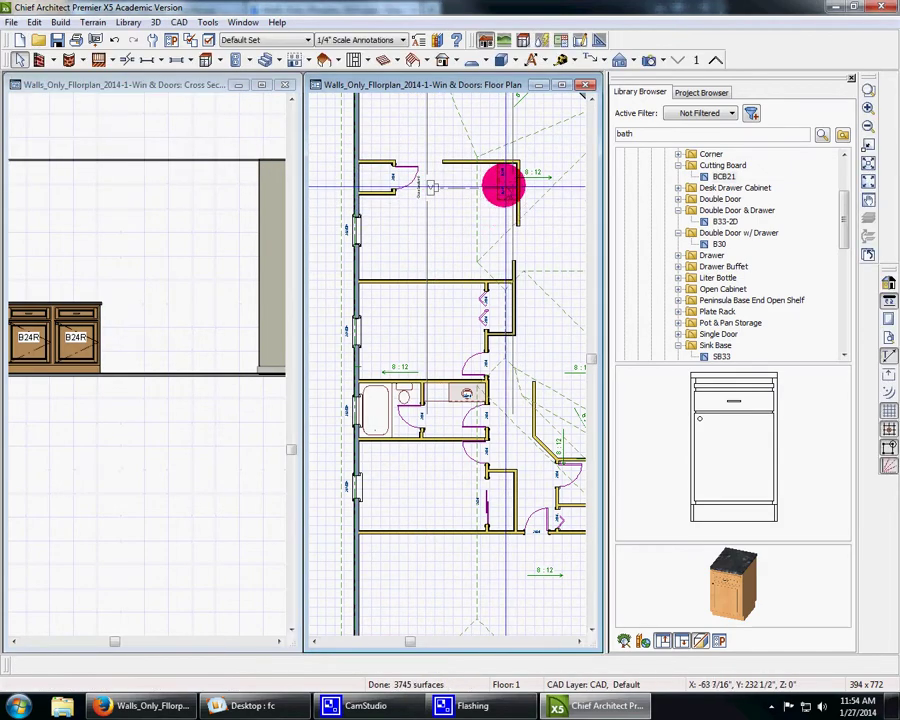
left_click(507, 183)
key("Delete")
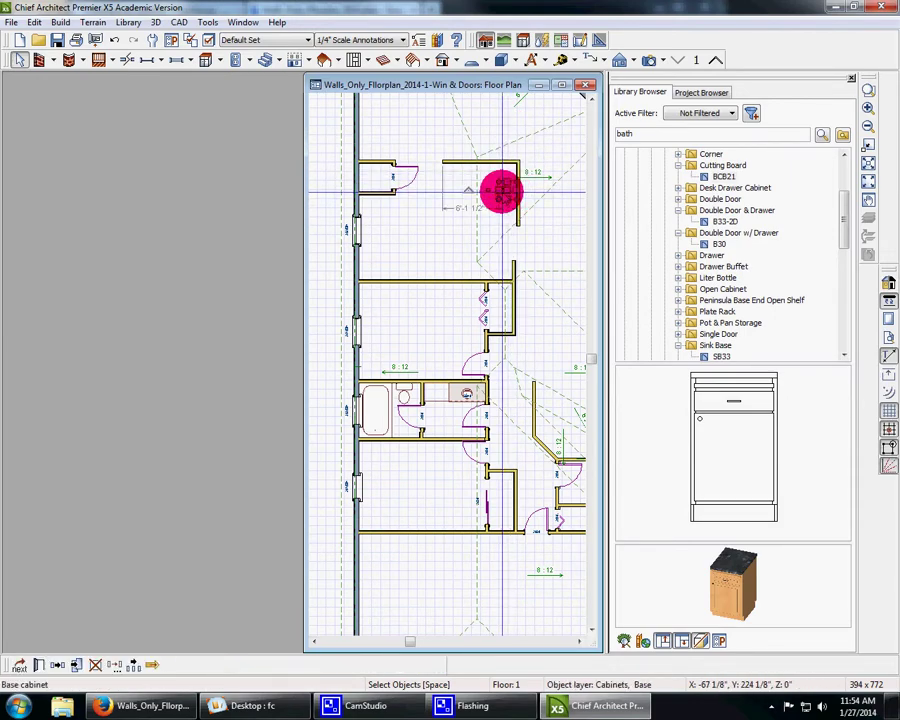
Step: Place a B33-2D base cabinet along the vertical partition and an LSDB36R corner cabinet in the inner corner above it
left_click(722, 222)
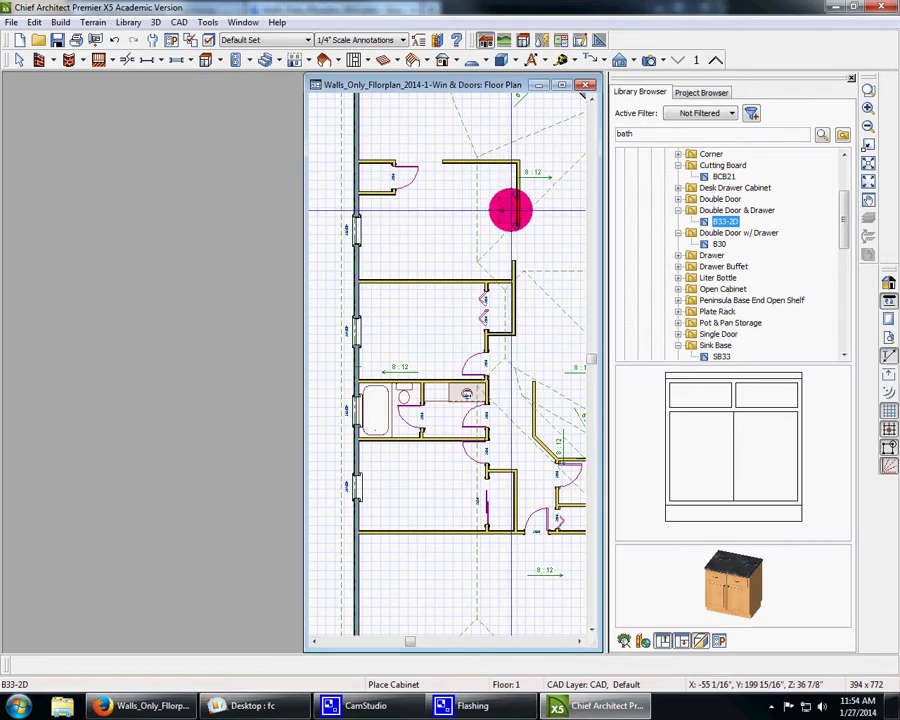
left_click(510, 210)
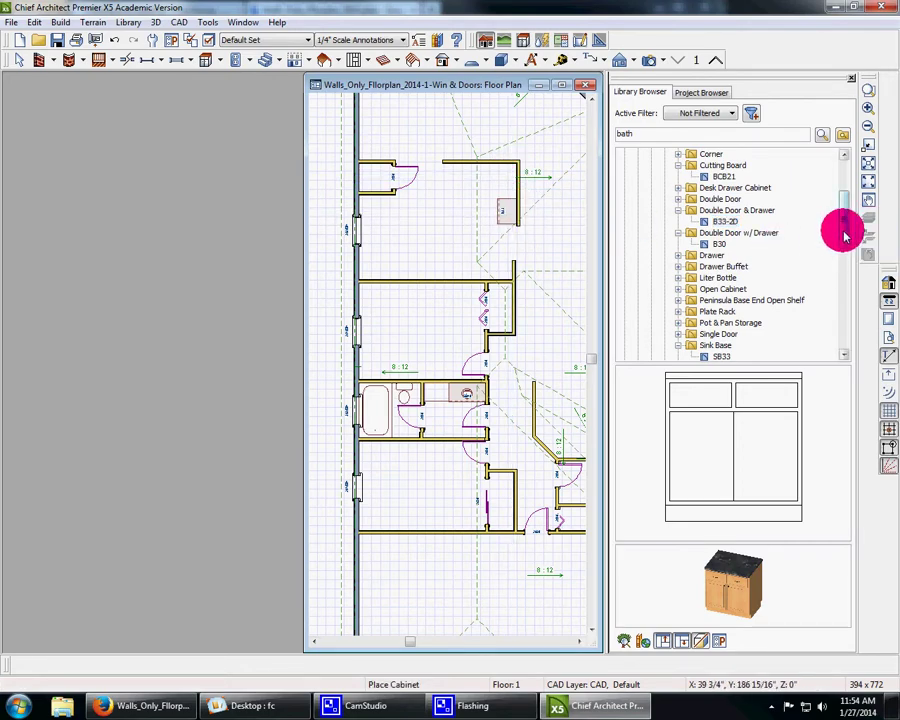
scroll(835, 231, "up", 1)
left_click(678, 188)
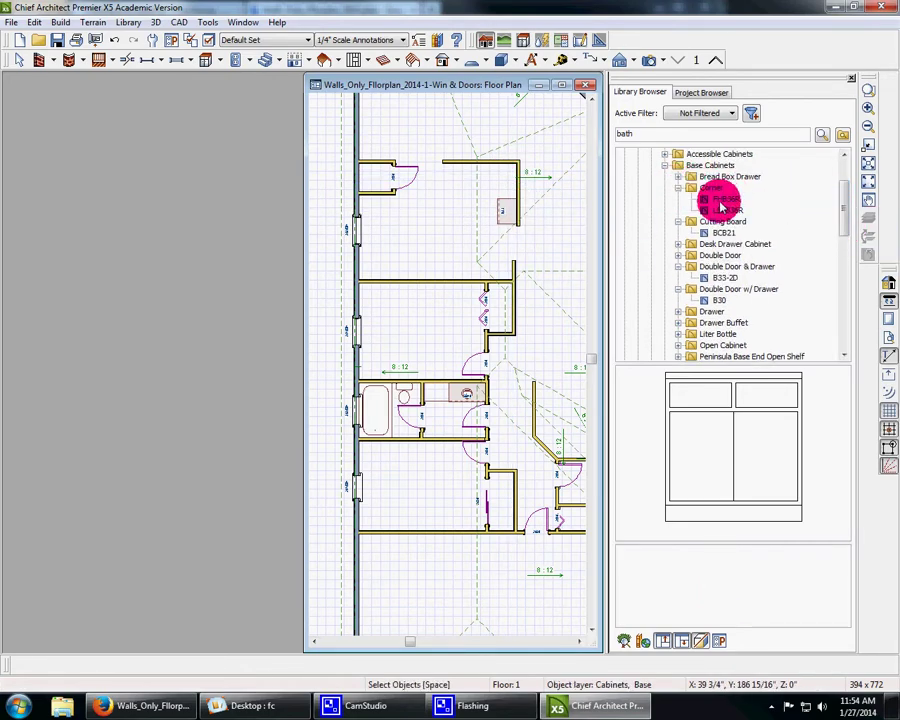
left_click(720, 200)
mouse_move(720, 210)
left_mouse_down()
mouse_move(484, 172)
mouse_move(511, 180)
mouse_move(500, 176)
left_mouse_up()
scroll(500, 176, "up", 2)
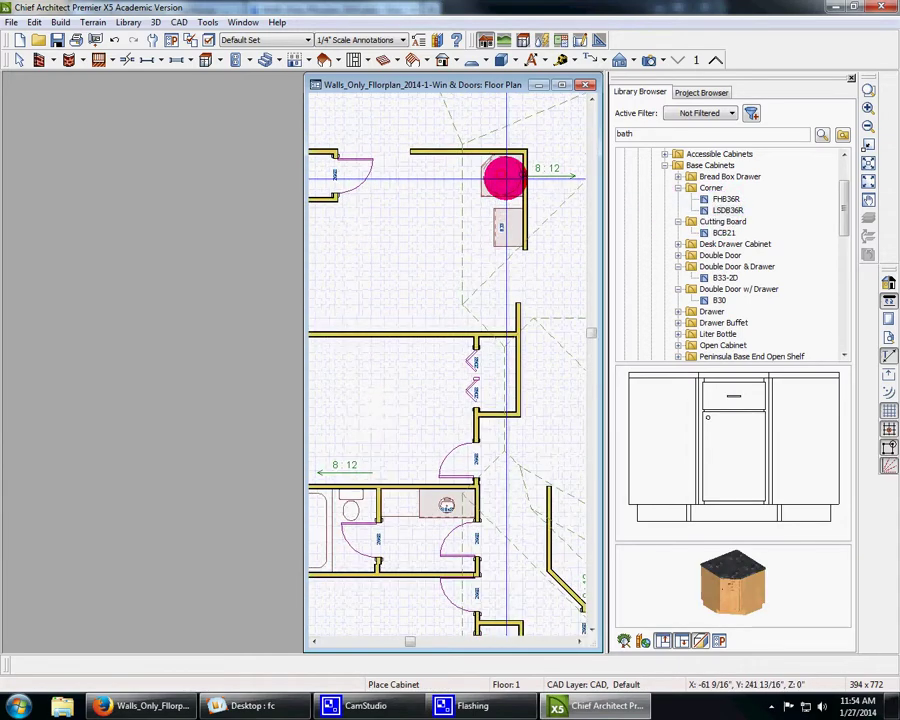
left_click(20, 60)
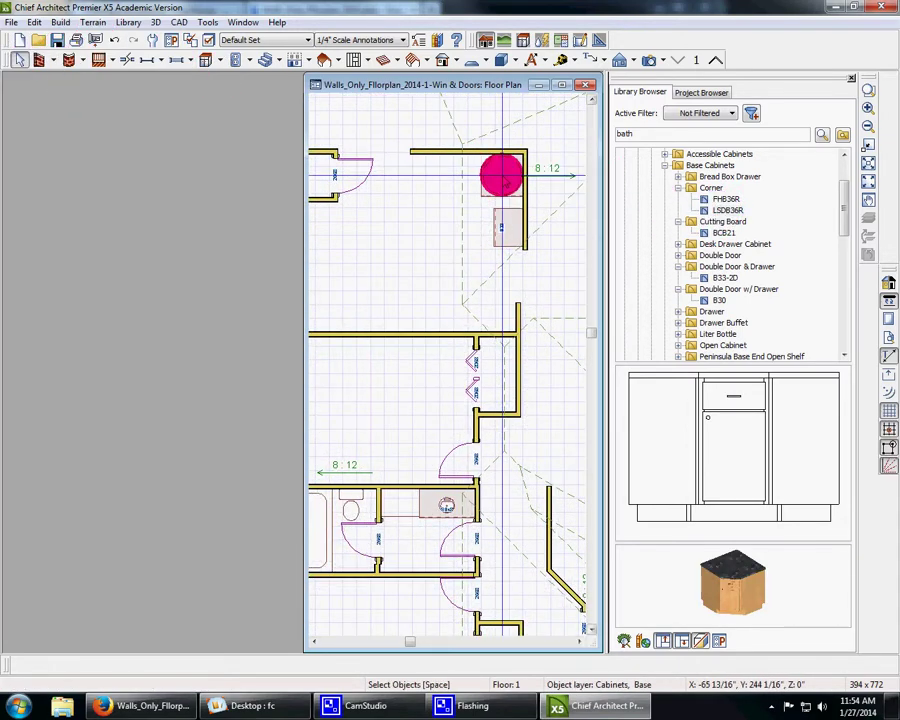
left_click(506, 174)
left_click_drag(470, 162, 503, 215)
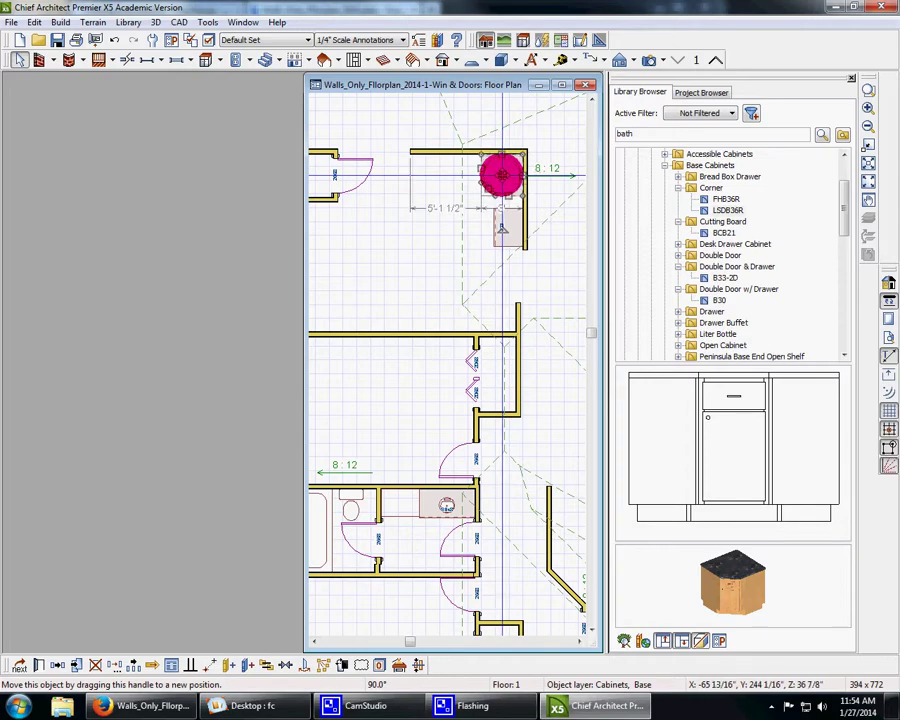
Step: Create a backclipped cross section facing the two new cabinets on the vertical partition and view them up close
left_click(156, 22)
mouse_move(140, 39)
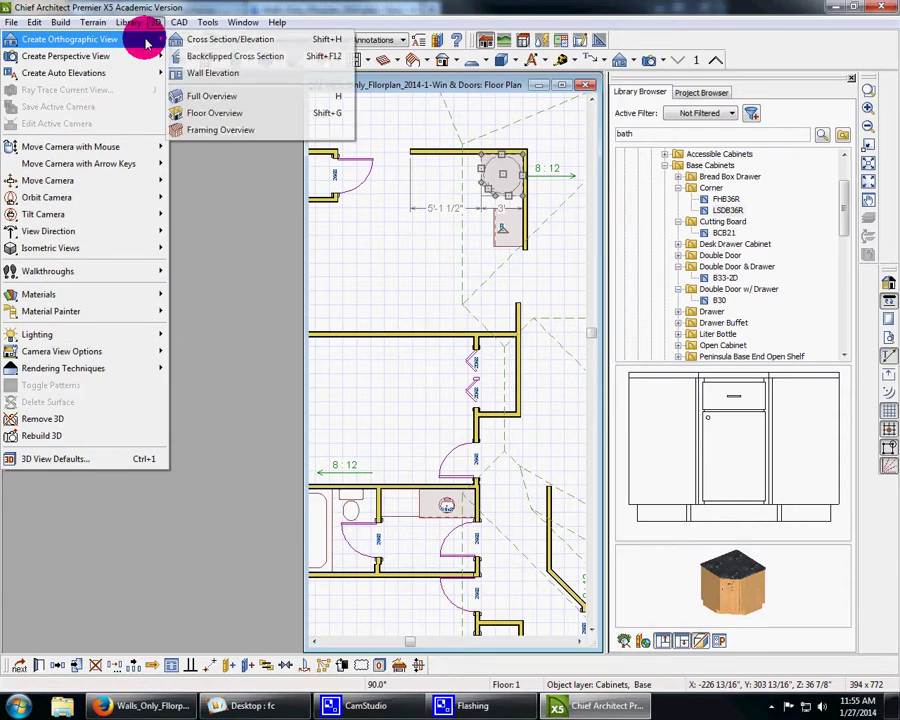
left_click(218, 58)
left_click_drag(356, 236, 500, 240)
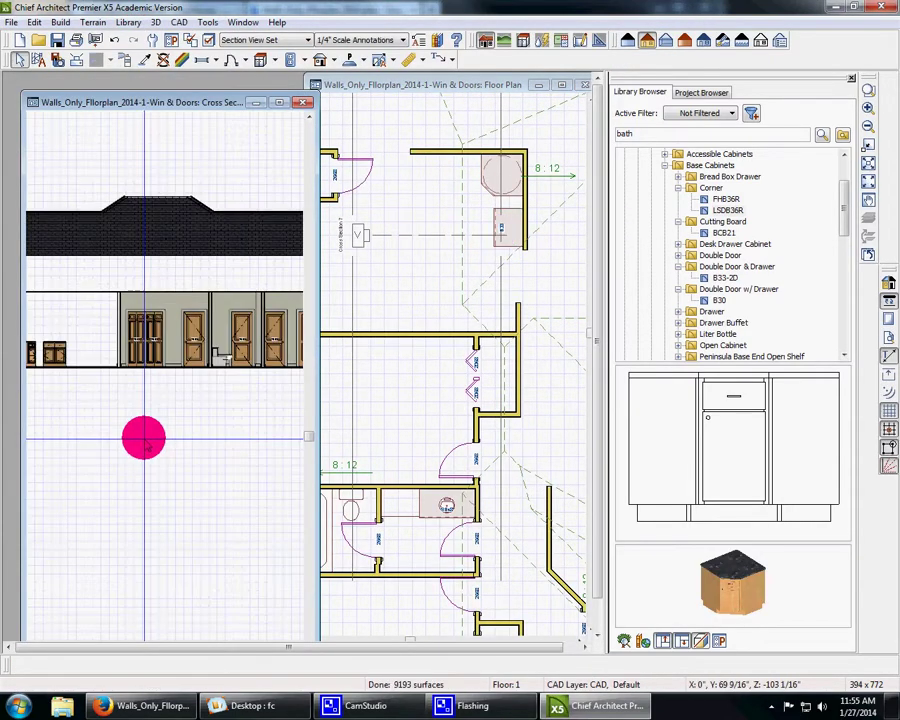
scroll(144, 437, "up", 5)
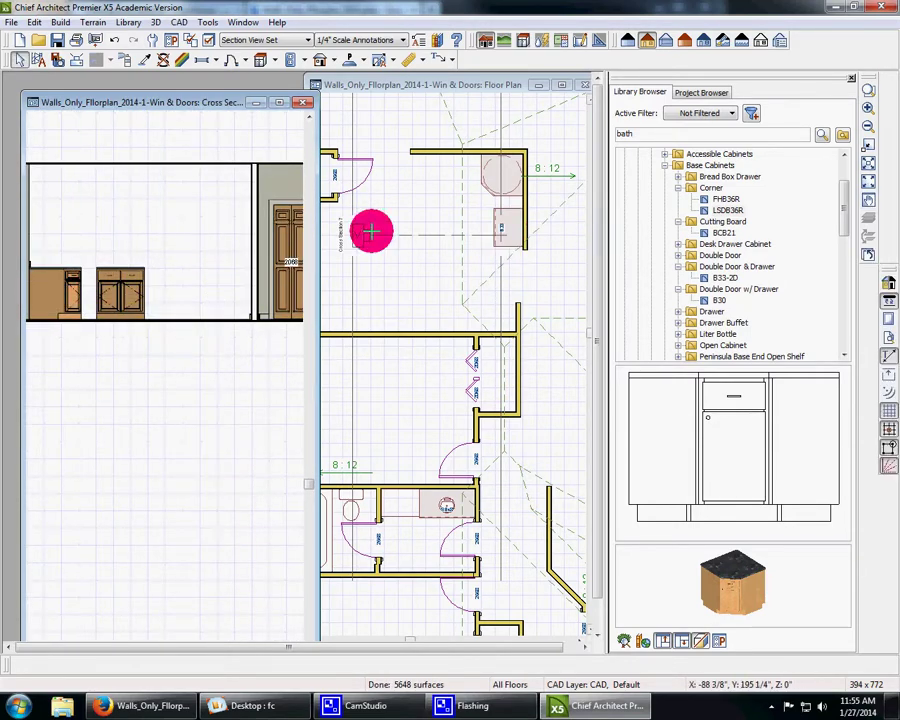
Step: Nudge the B33-2D cabinet up along the partition until it meets the corner cabinet
left_click(504, 236)
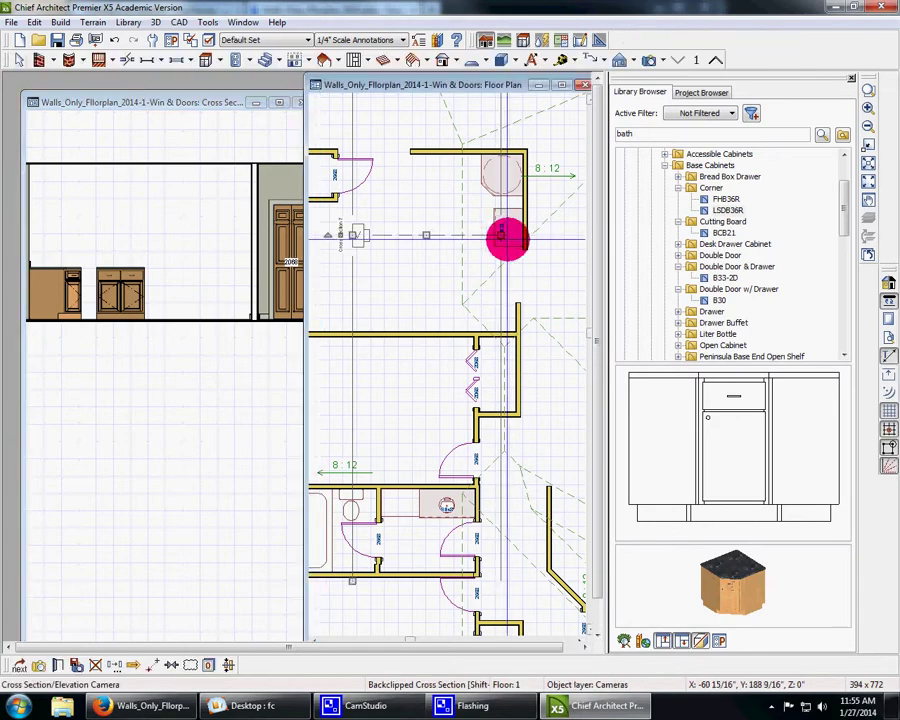
left_click(508, 224)
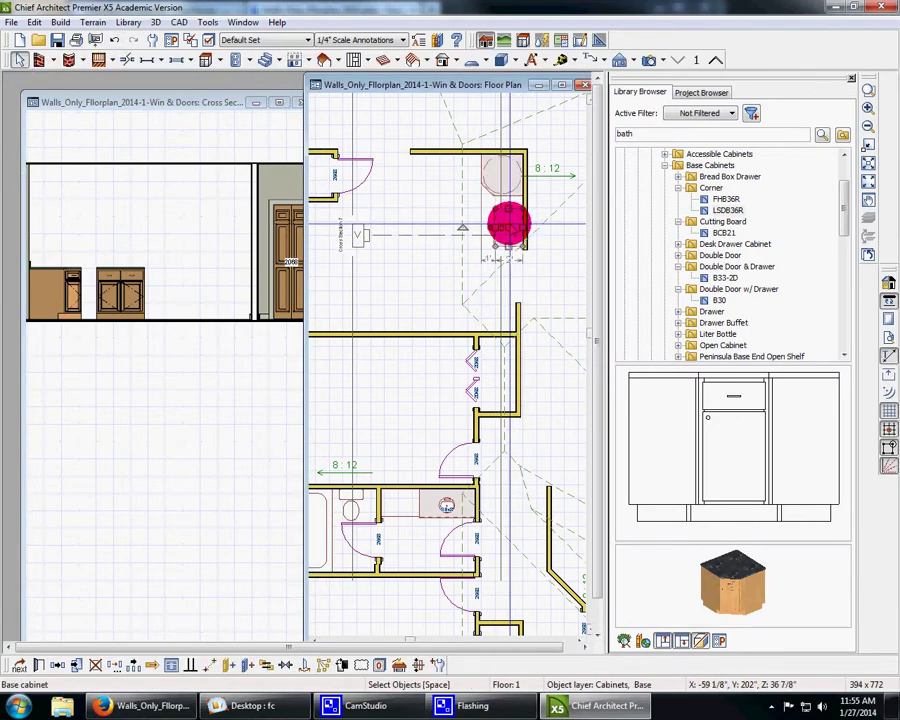
key("Up")
key("Up")
key("Up")
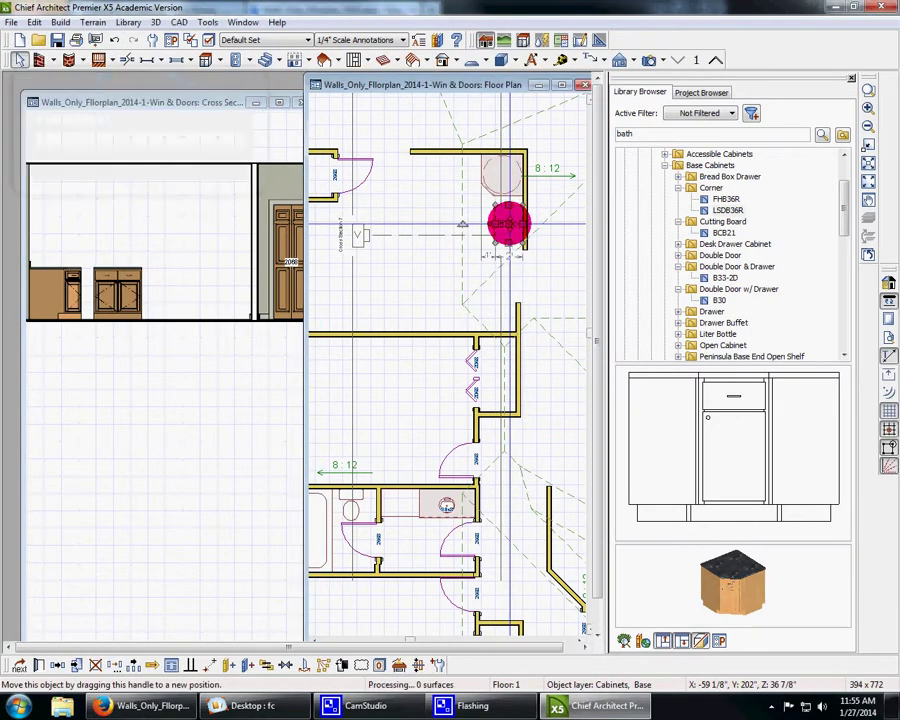
key("Up")
key("Up")
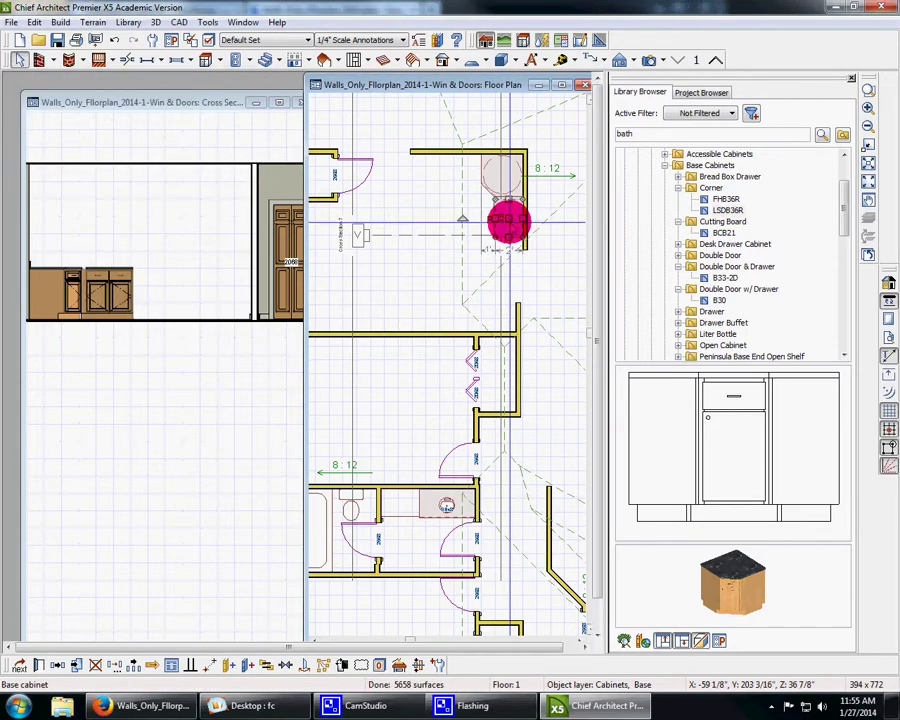
Step: Place another LSDB36R corner cabinet in the open room's lower corner, above the bedroom closet
left_click(728, 210)
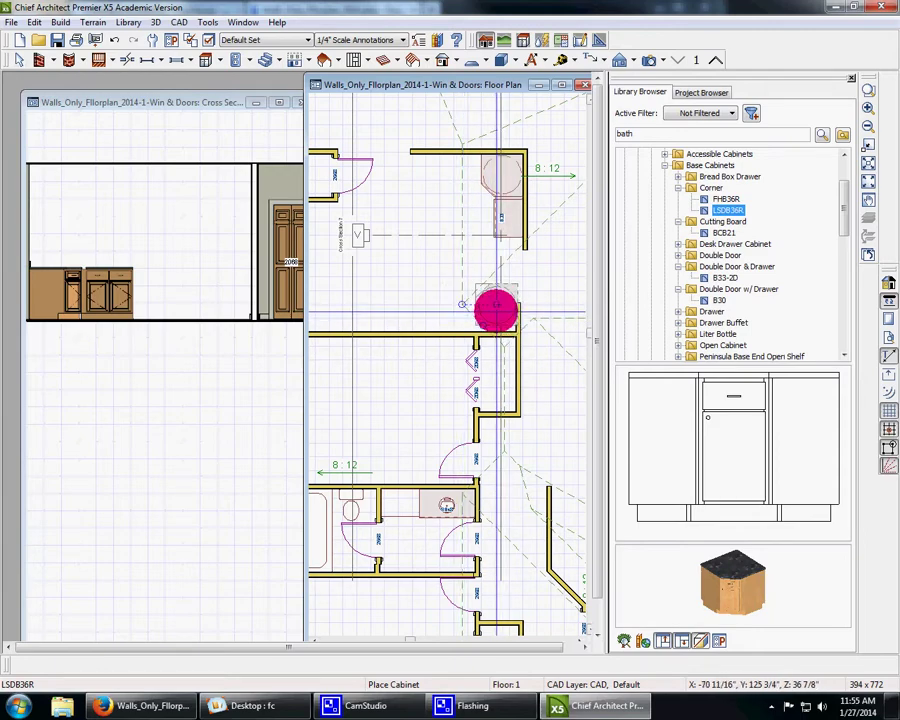
left_click(493, 310)
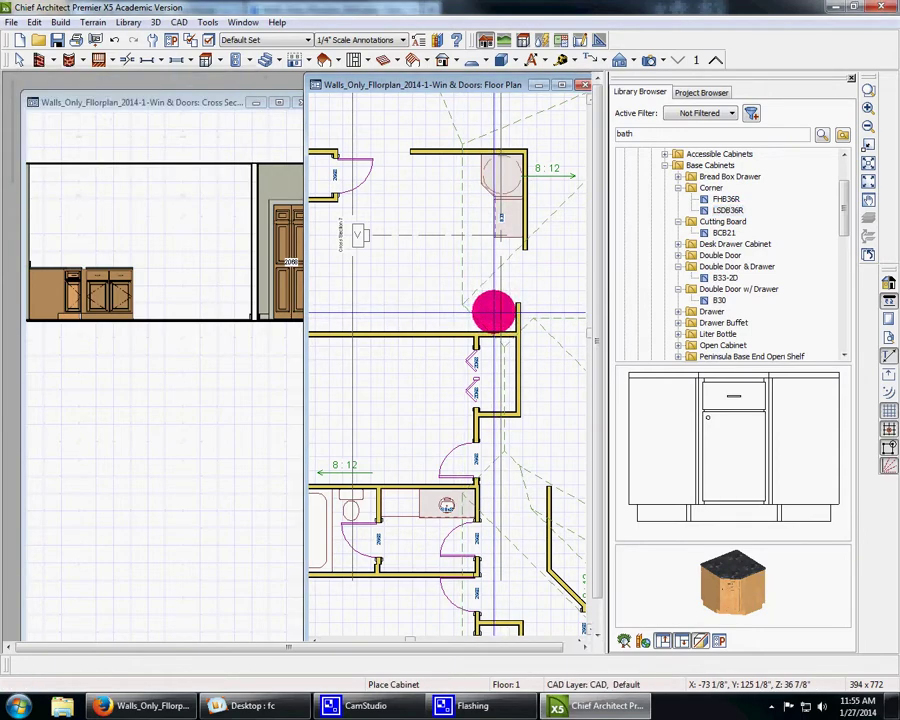
Step: Nudge the lower LSDB36R corner cabinet down until it meets the wall above the bedroom closet
left_click(19, 59)
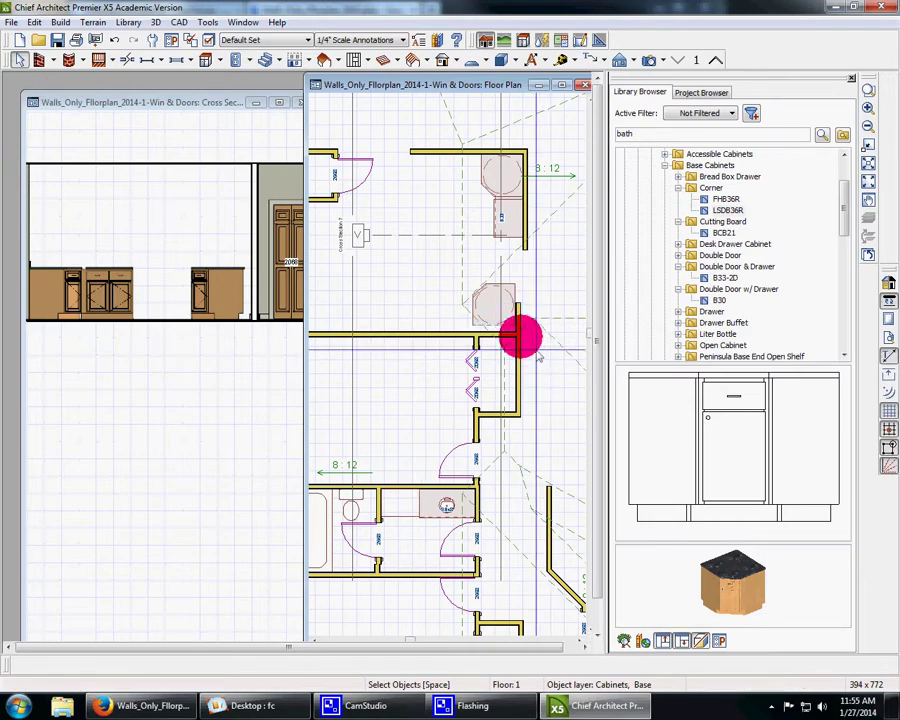
left_click(497, 318)
left_click_drag(495, 321, 497, 319)
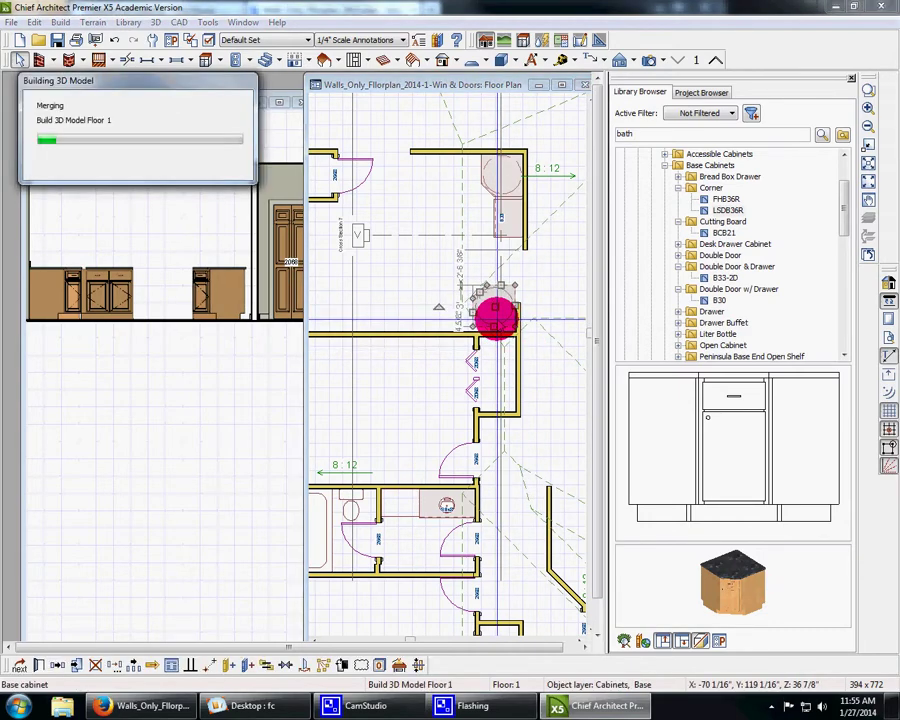
key("Down")
key("Down")
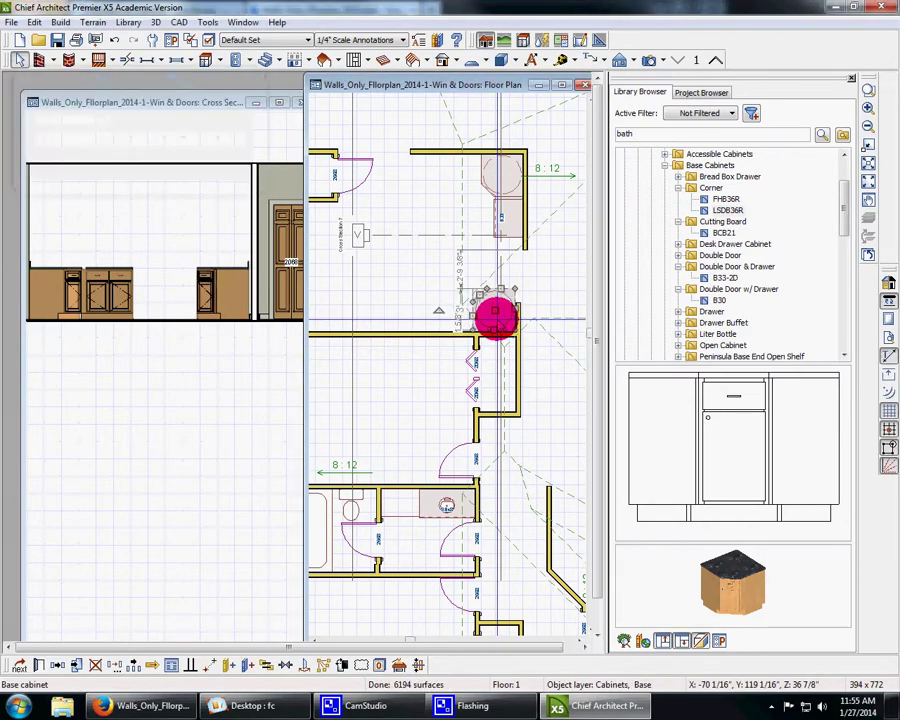
Step: Extend the short partition beside the lower corner cabinet upward past the cabinet, narrowing the opening to the upper partition
left_click(518, 303)
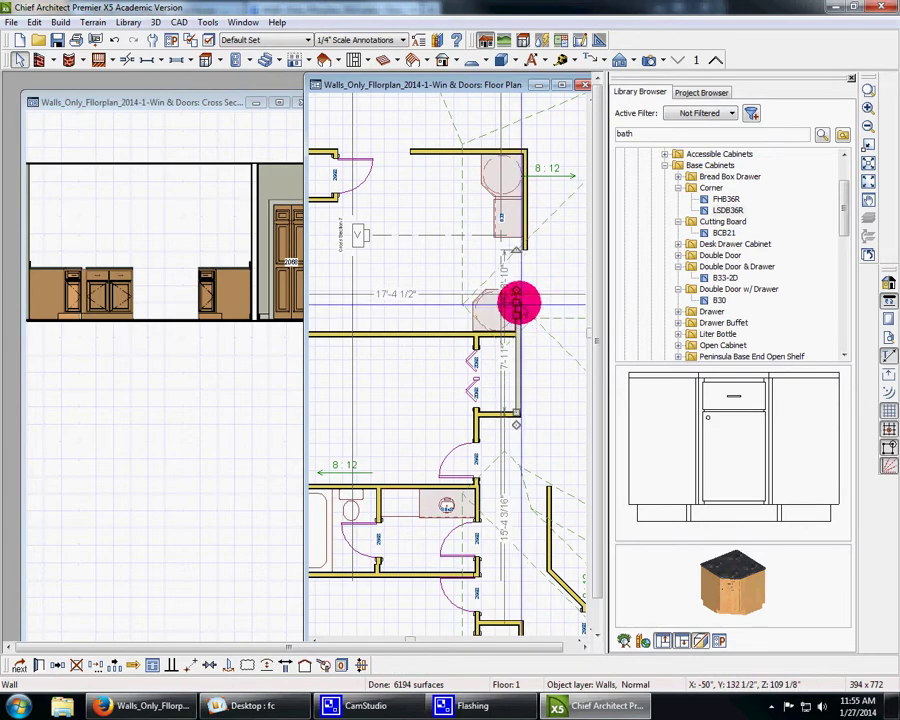
left_click_drag(515, 280, 515, 279)
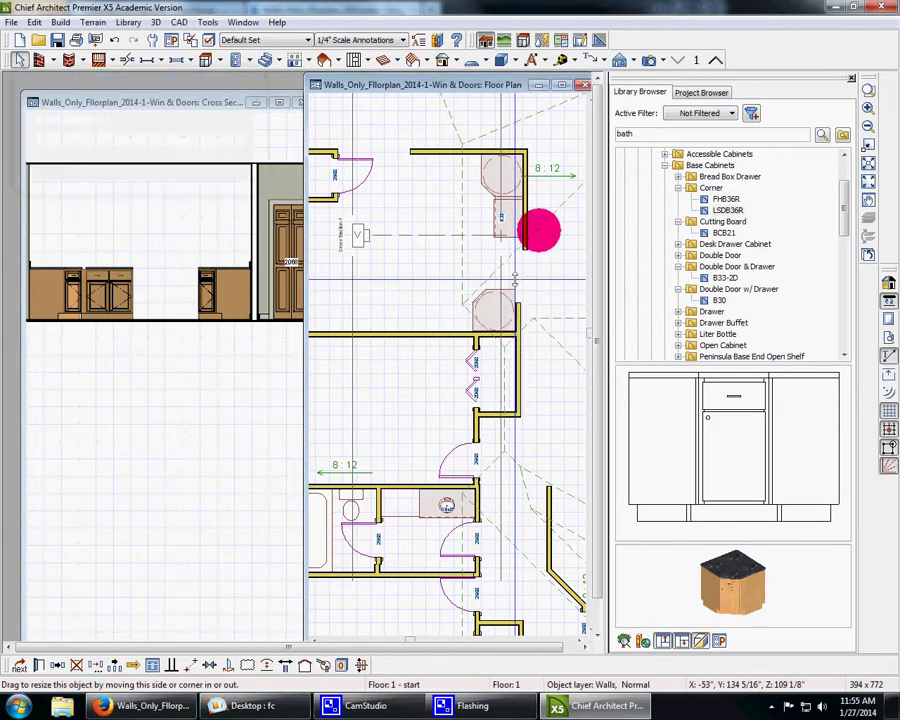
left_click(524, 247)
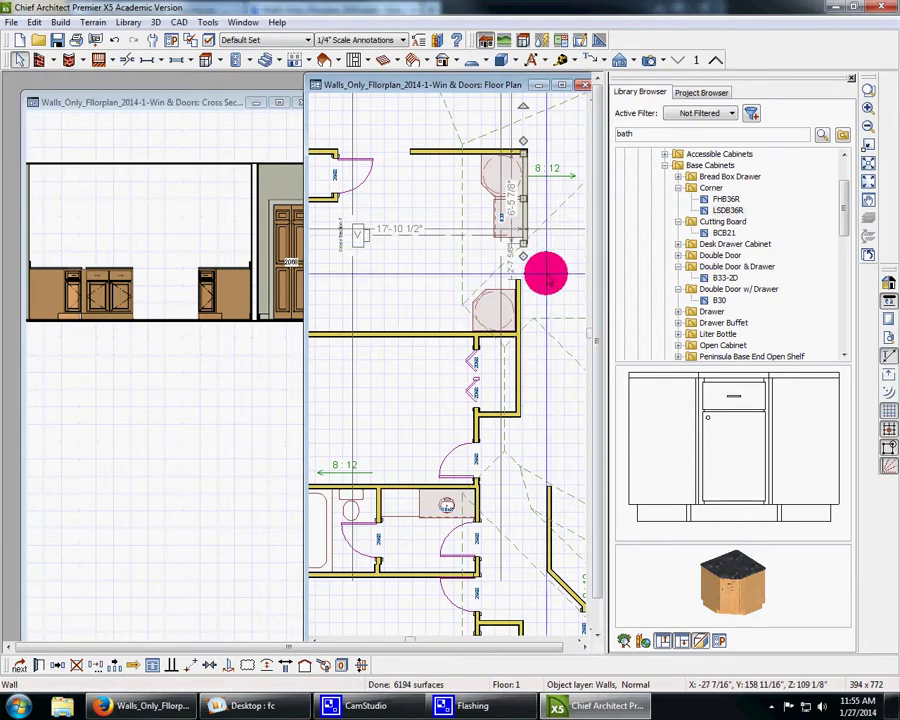
left_click(546, 272)
scroll(546, 272, "down", 4)
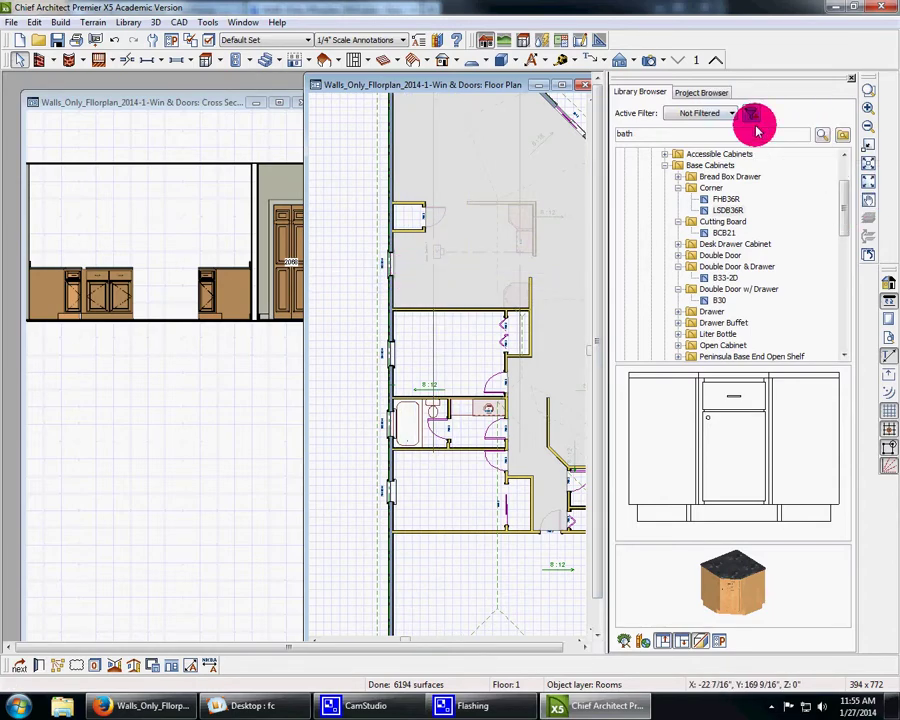
Step: Look through the library's plumbing and appliance catalogs, including cooktops, dishwashers and freezers
left_click(727, 190)
left_click(845, 170)
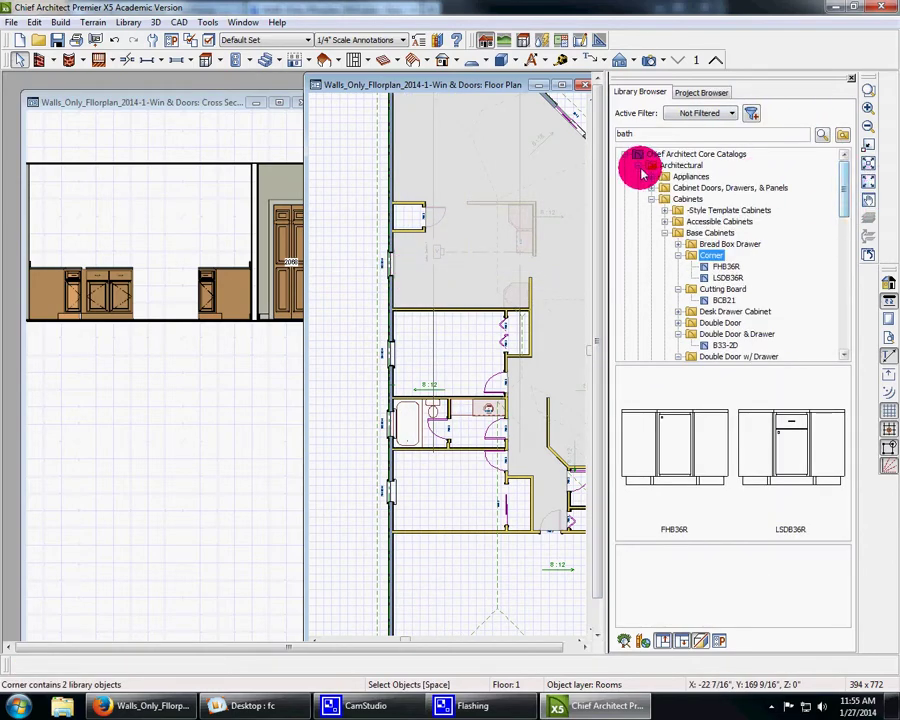
left_click(640, 166)
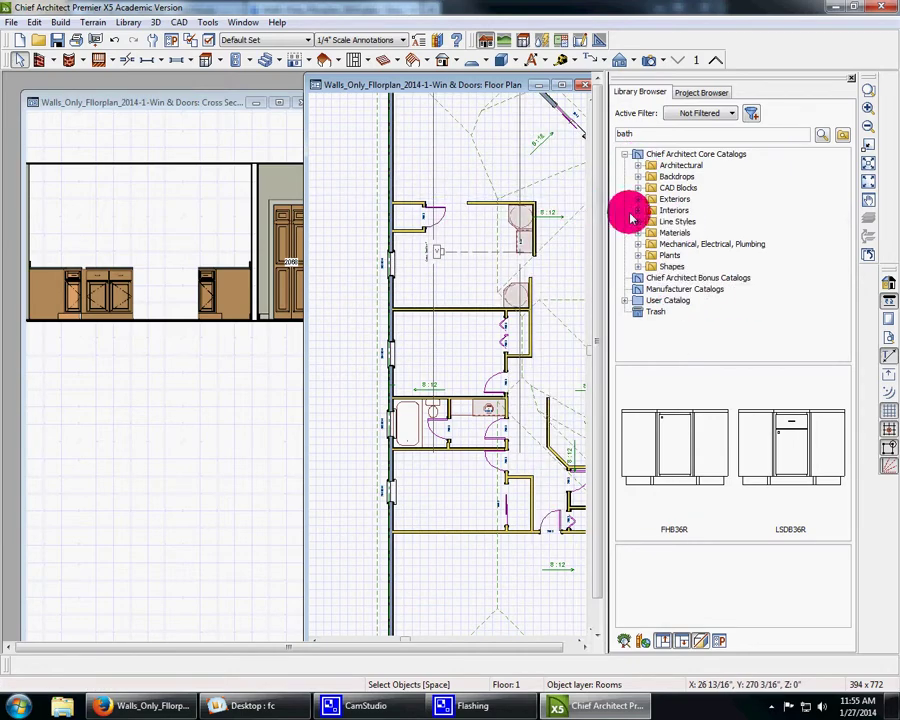
left_click(639, 245)
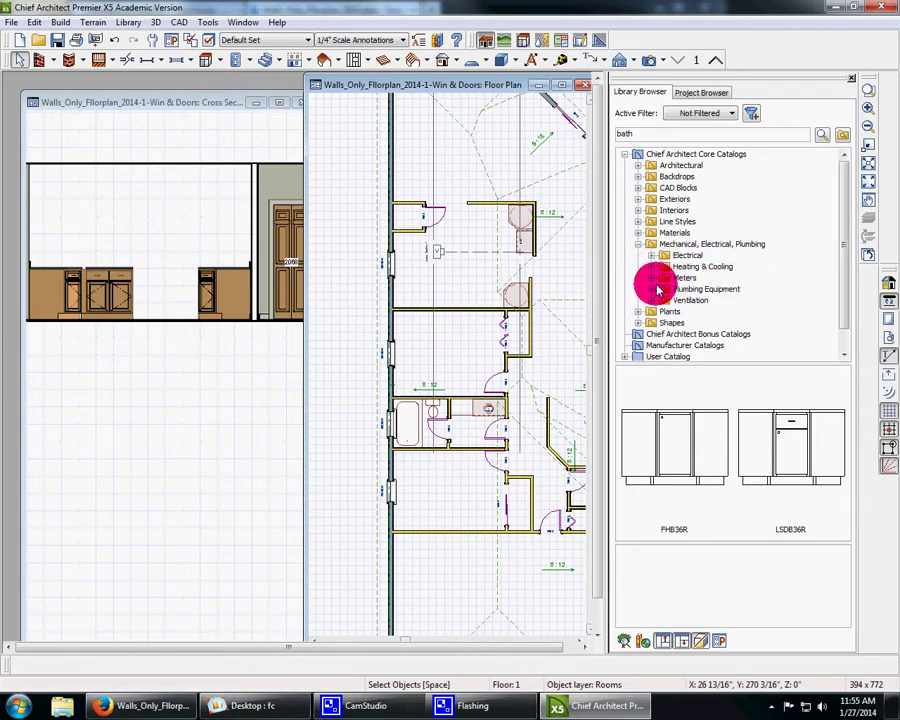
left_click(654, 289)
left_click(662, 267)
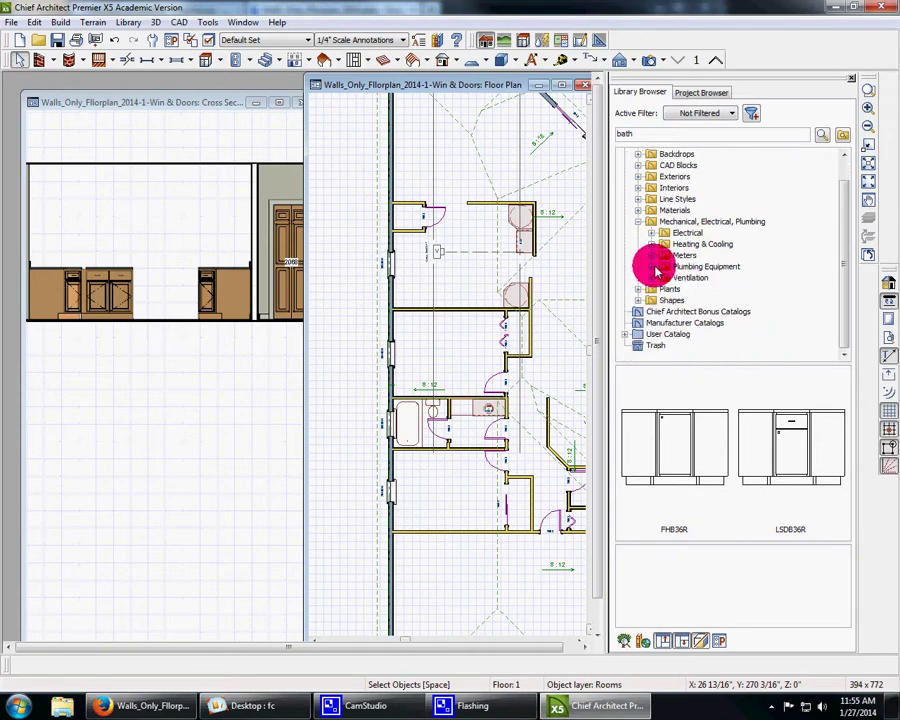
left_click(650, 222)
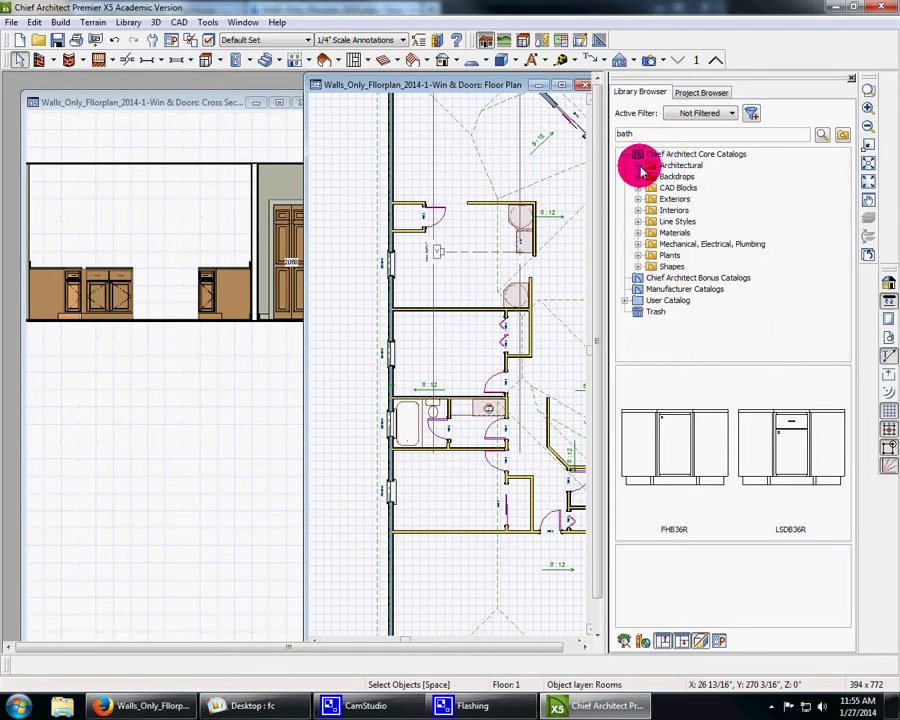
left_click(640, 166)
left_click(651, 189)
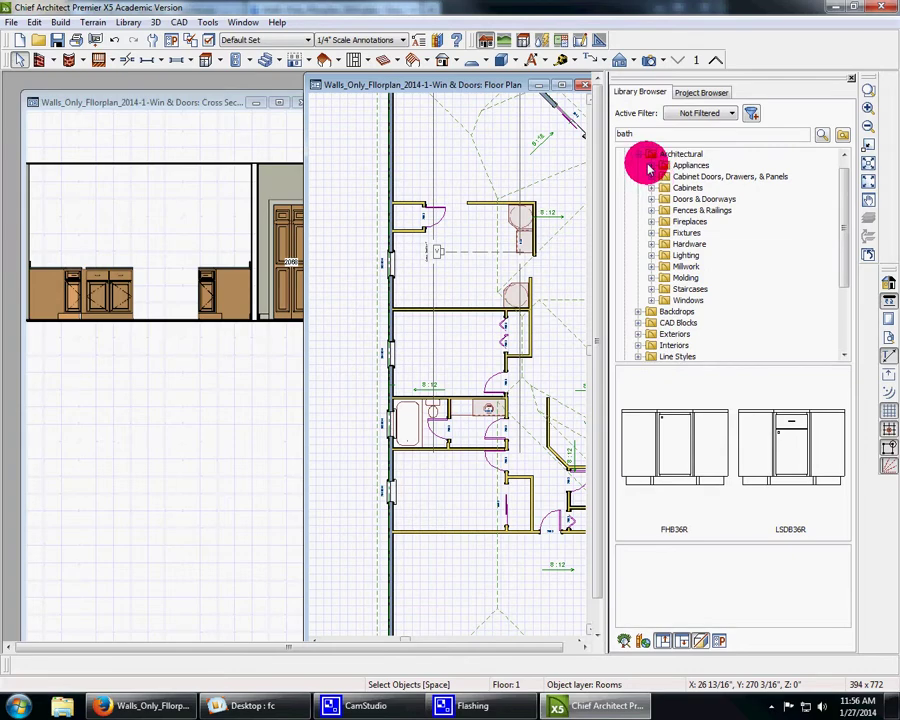
left_click(652, 166)
left_click(733, 187)
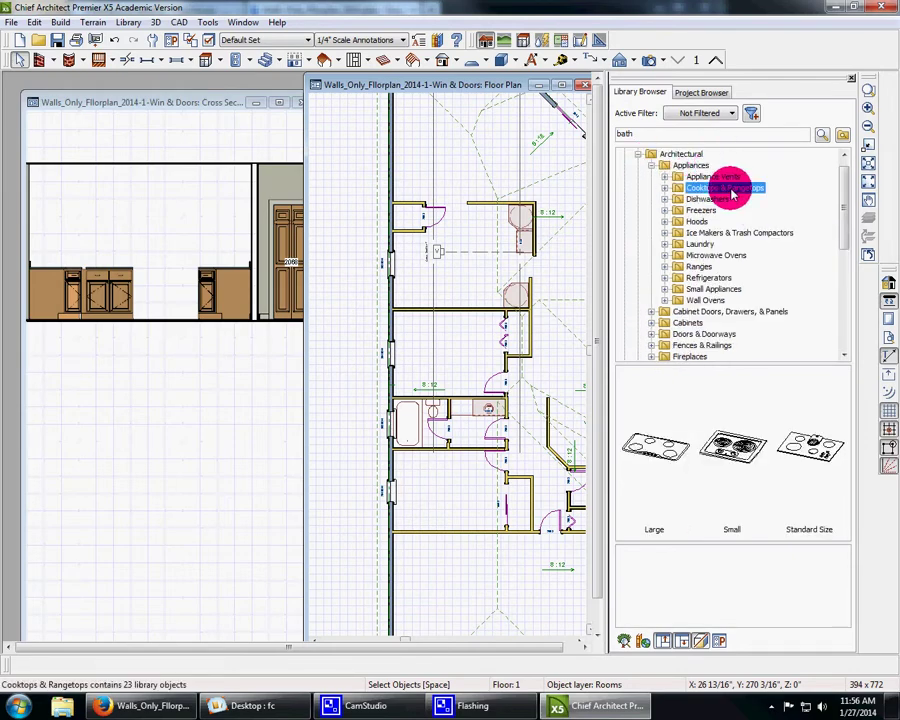
left_click(716, 200)
left_click(704, 211)
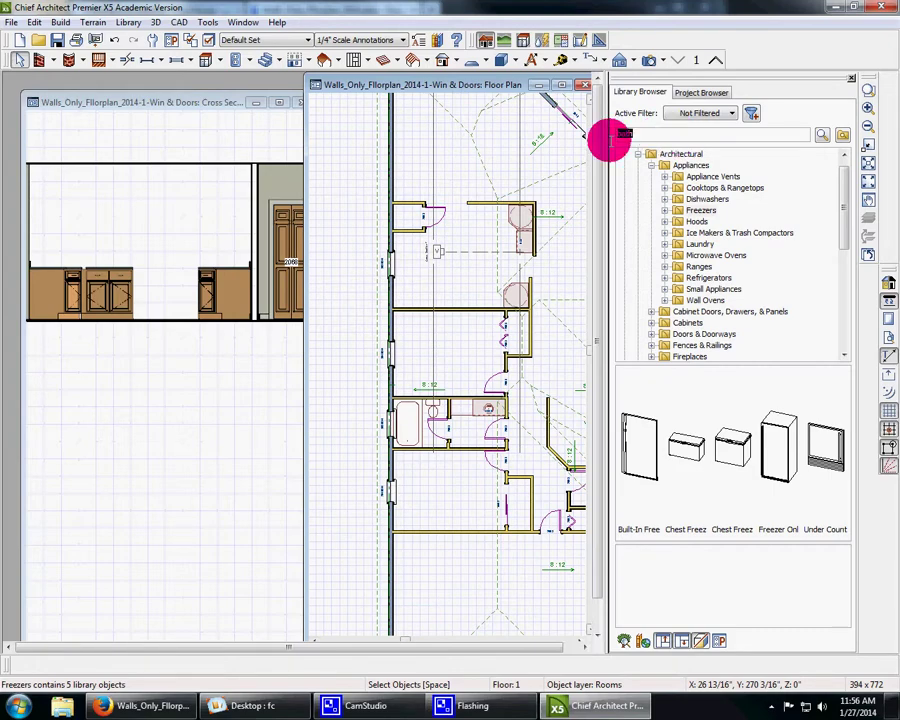
Step: Search the library for "range" and preview the apartment, Chateau and gas ranges and the Gas 5 Burner Rangetop
type("re")
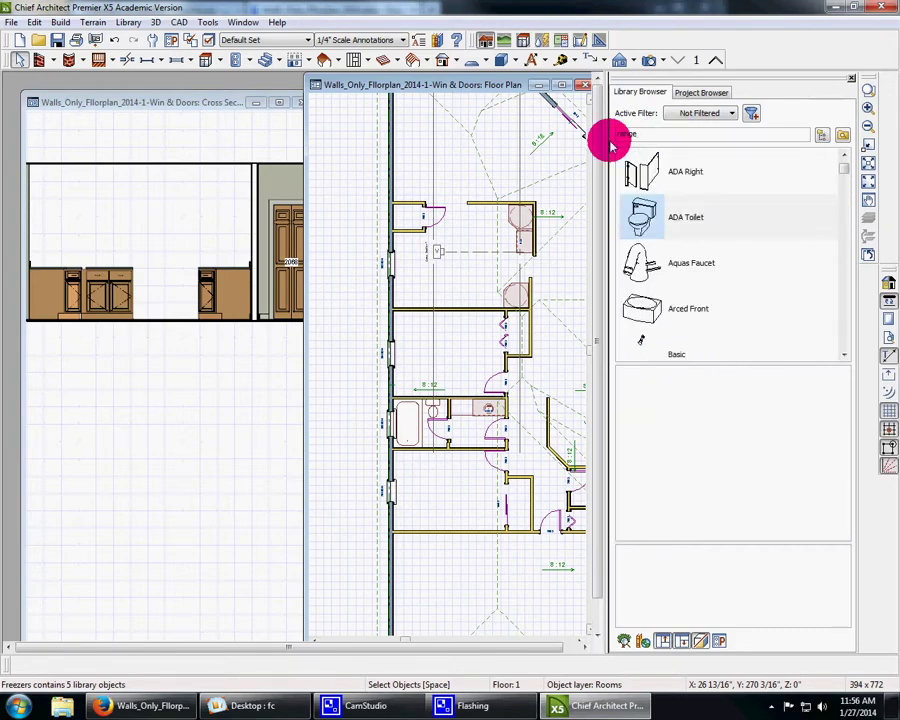
left_click(716, 180)
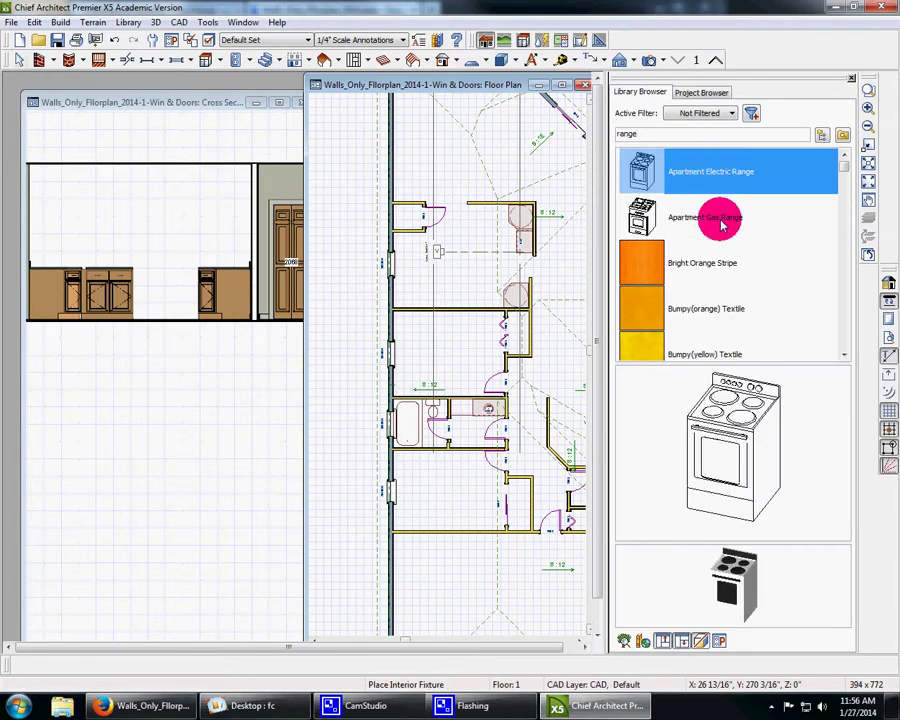
left_click(836, 218)
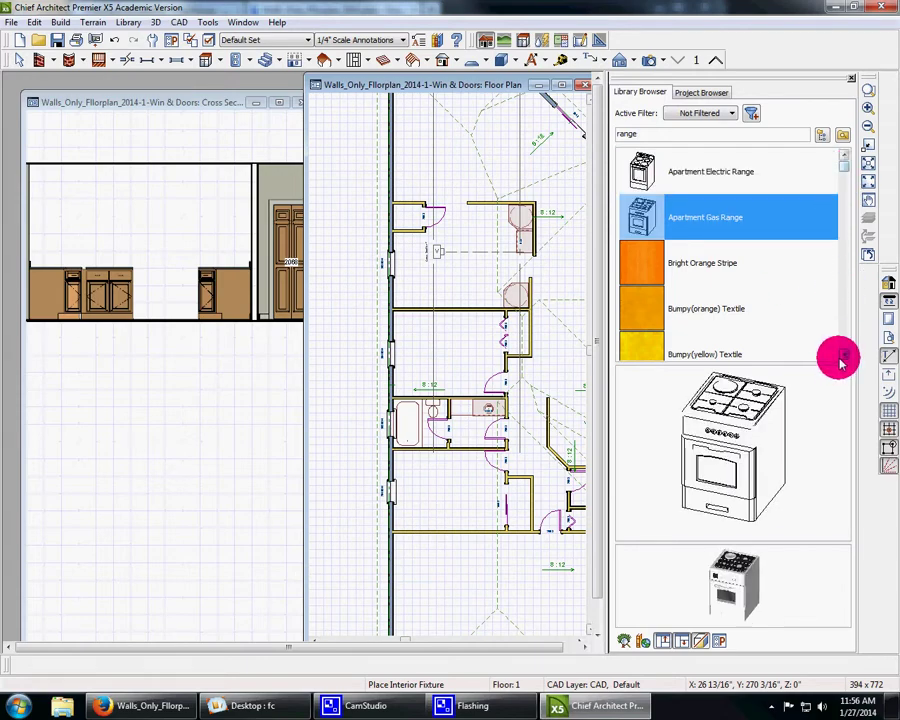
scroll(840, 358, "down", 5)
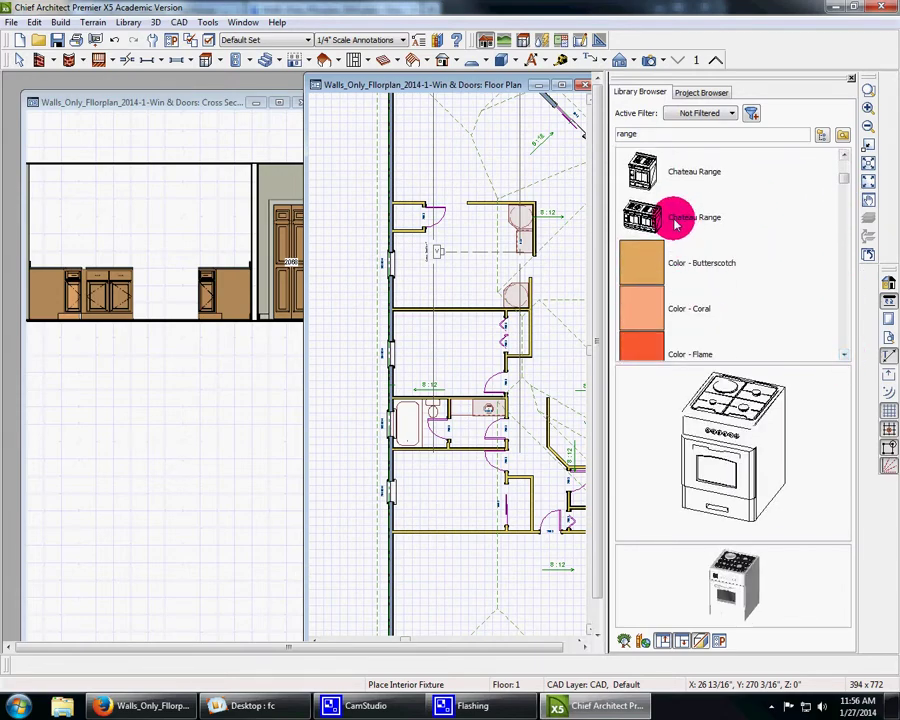
left_click(660, 222)
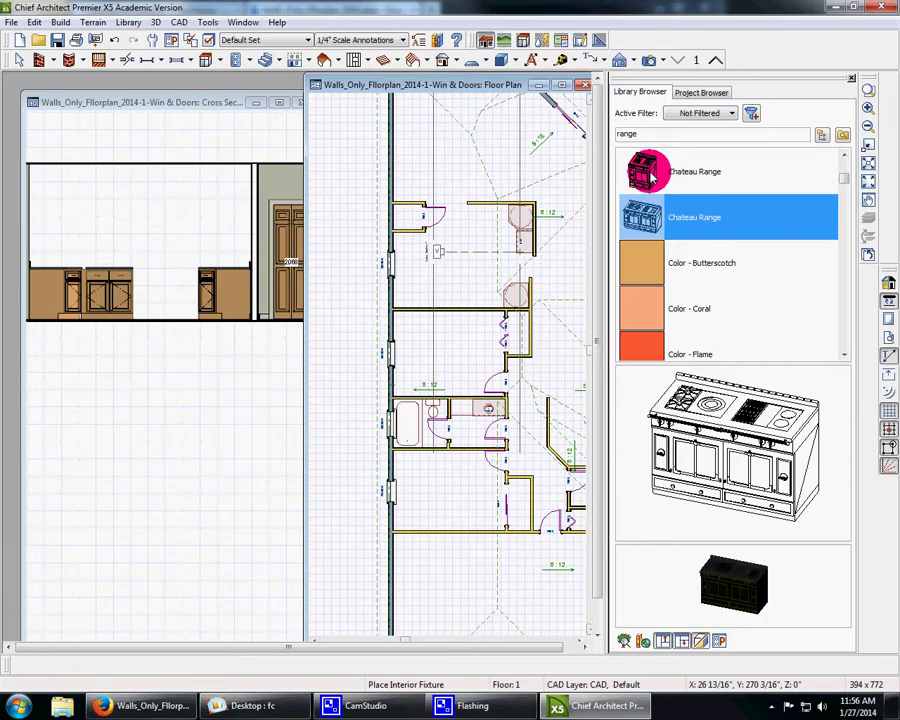
left_click(718, 180)
left_click_drag(848, 180, 843, 232)
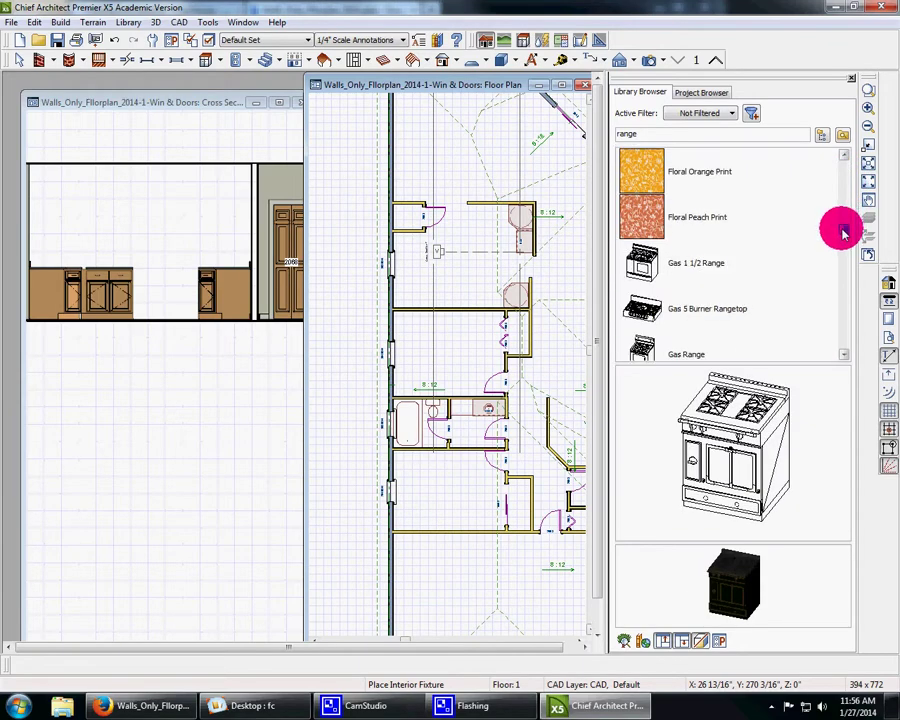
left_click(657, 268)
left_click(655, 306)
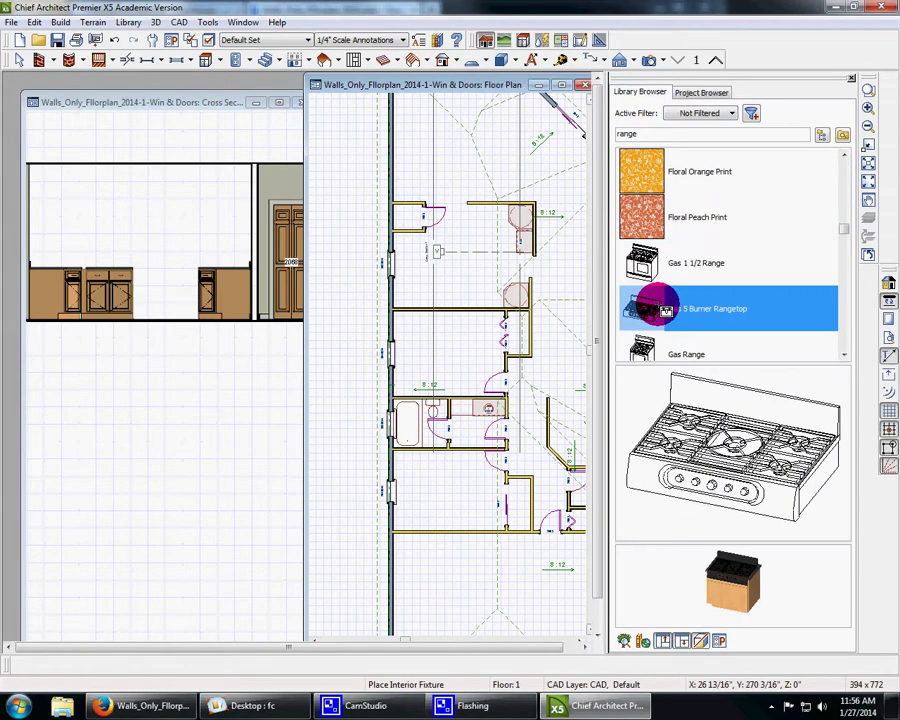
Step: Close the cross section view of the partition cabinets
left_click(203, 140)
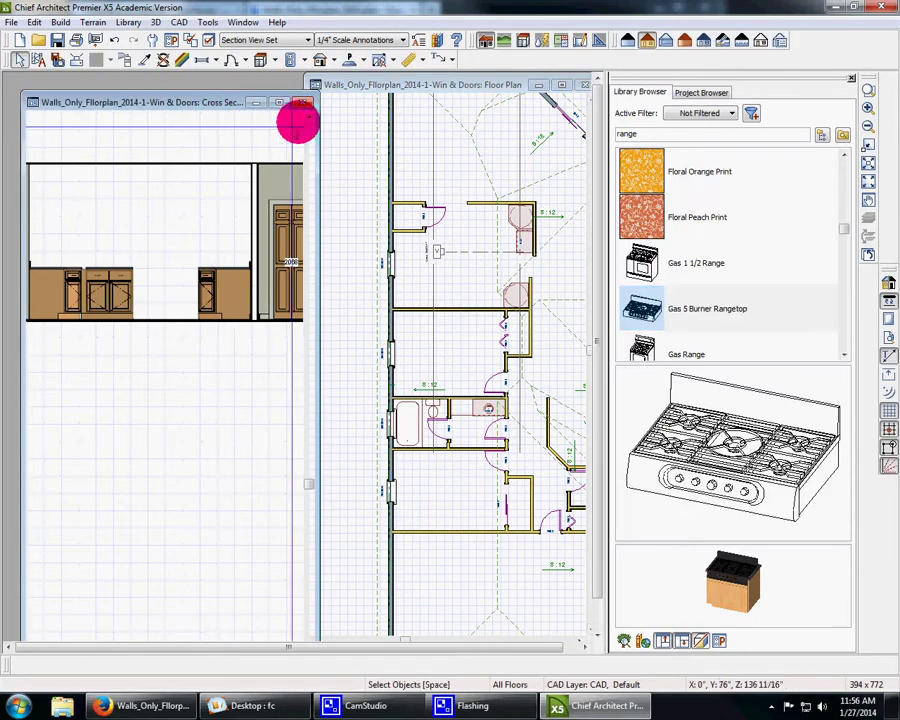
left_click(302, 104)
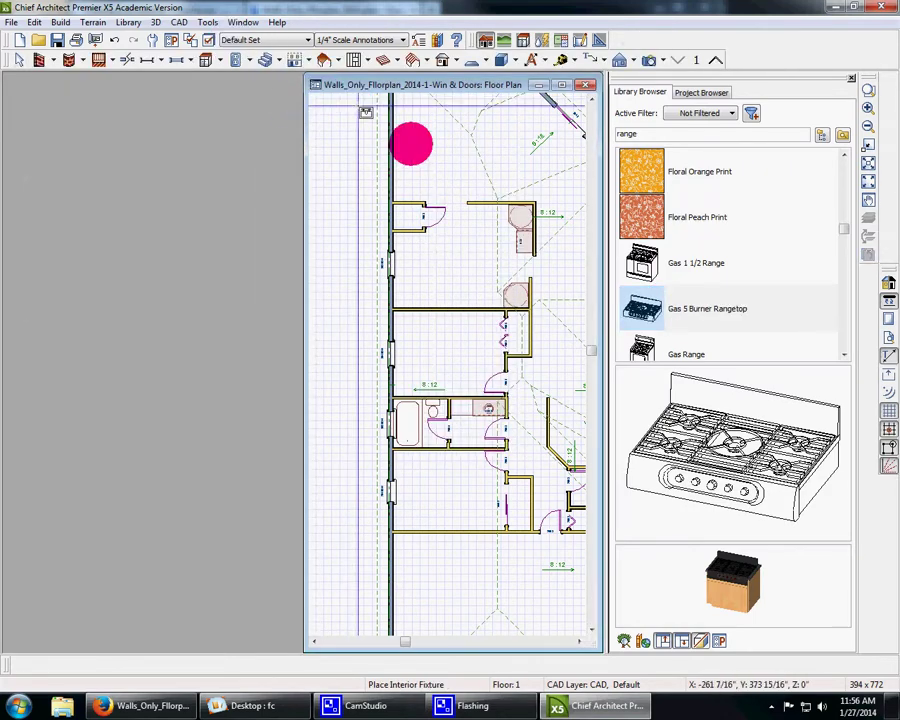
Step: Try a backclipped cross section across the open room toward the exterior wall, and close the resulting view
left_click(160, 22)
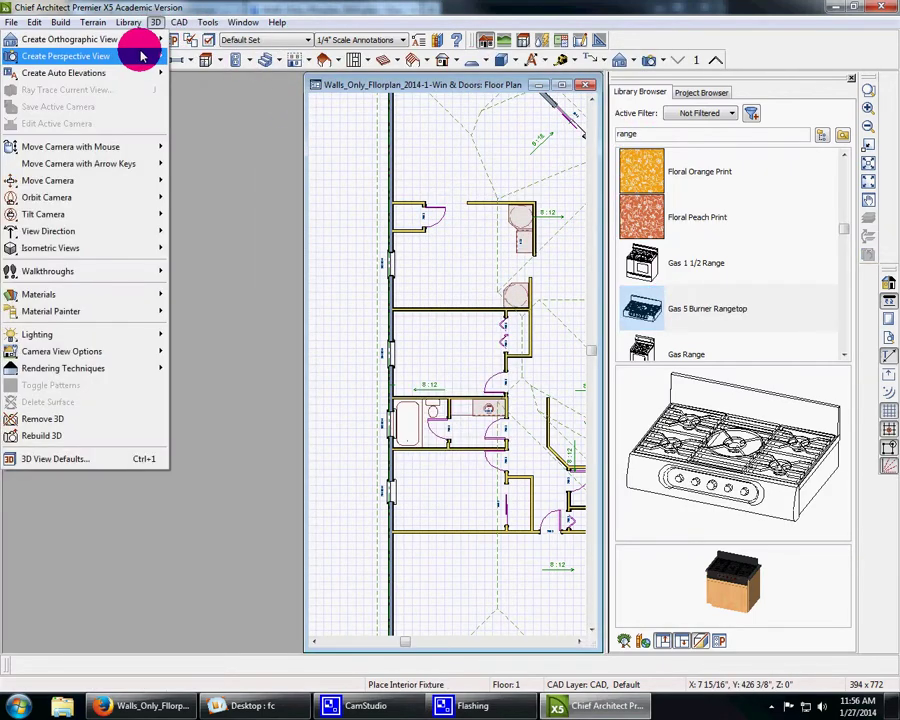
mouse_move(120, 56)
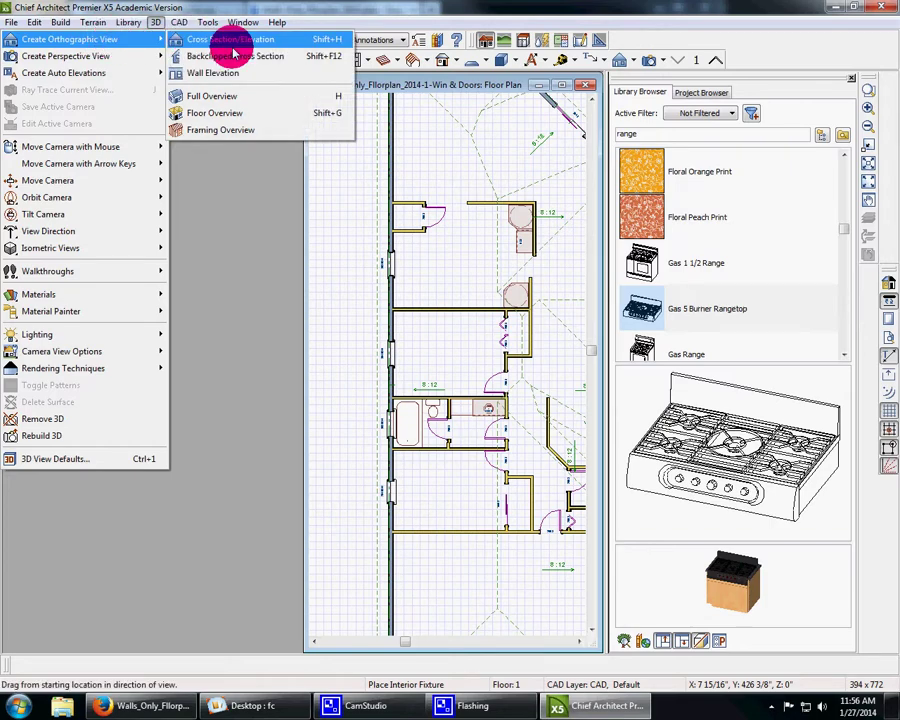
left_click(237, 55)
left_click_drag(478, 284, 406, 282)
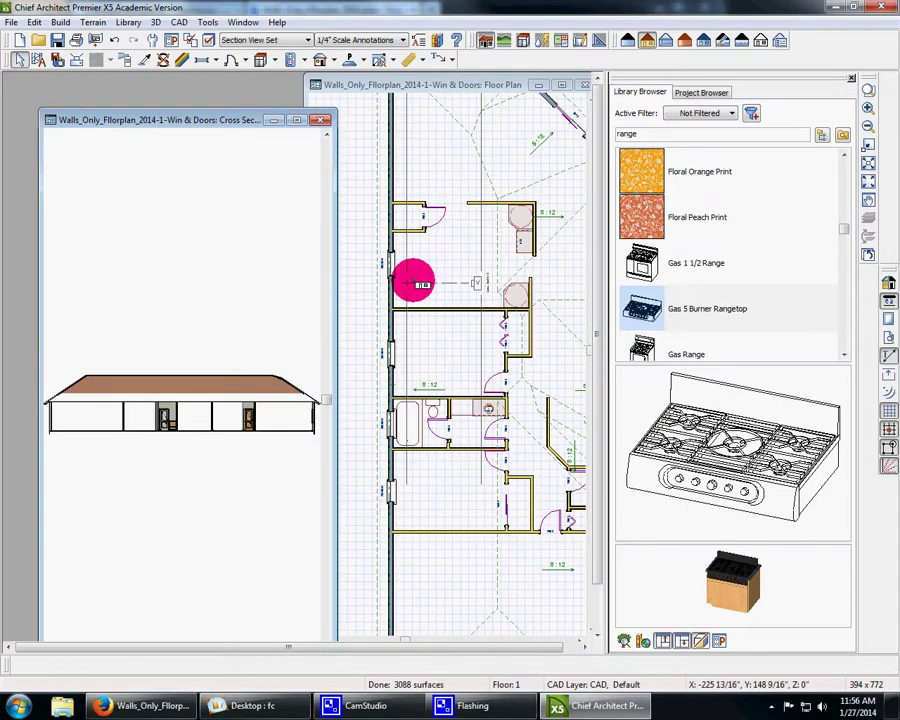
left_click(321, 121)
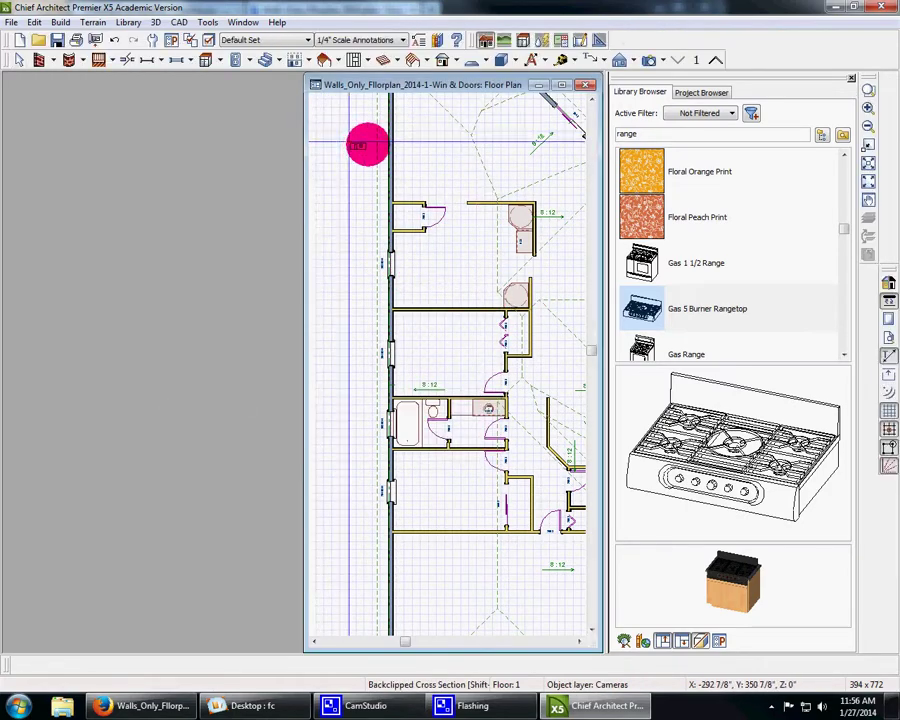